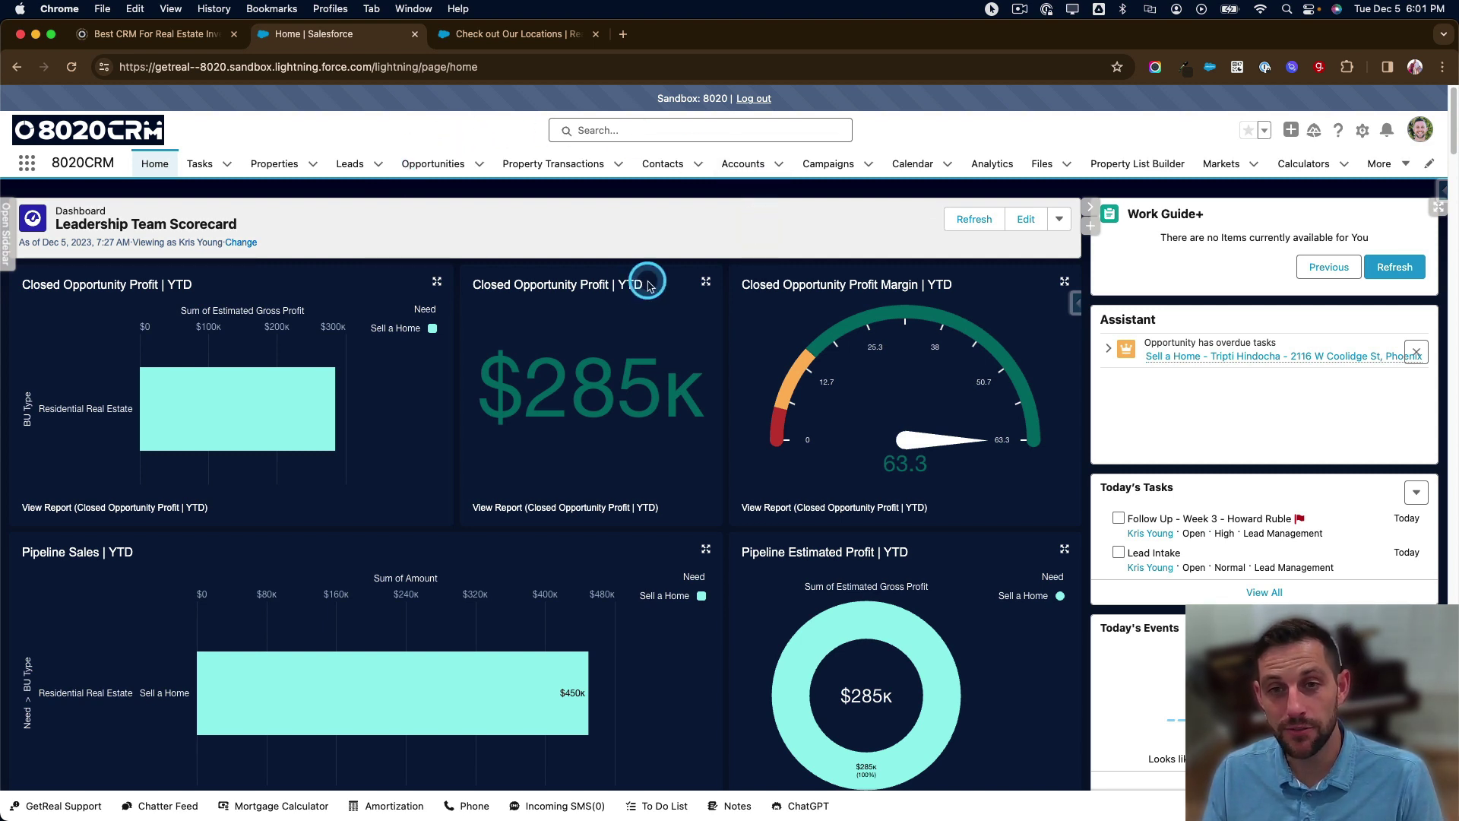
Open the Setup area of the Salesforce org
{"action": "left_click", "coordinate": [1363, 131]}
{"action": "left_click", "coordinate": [1295, 171]}
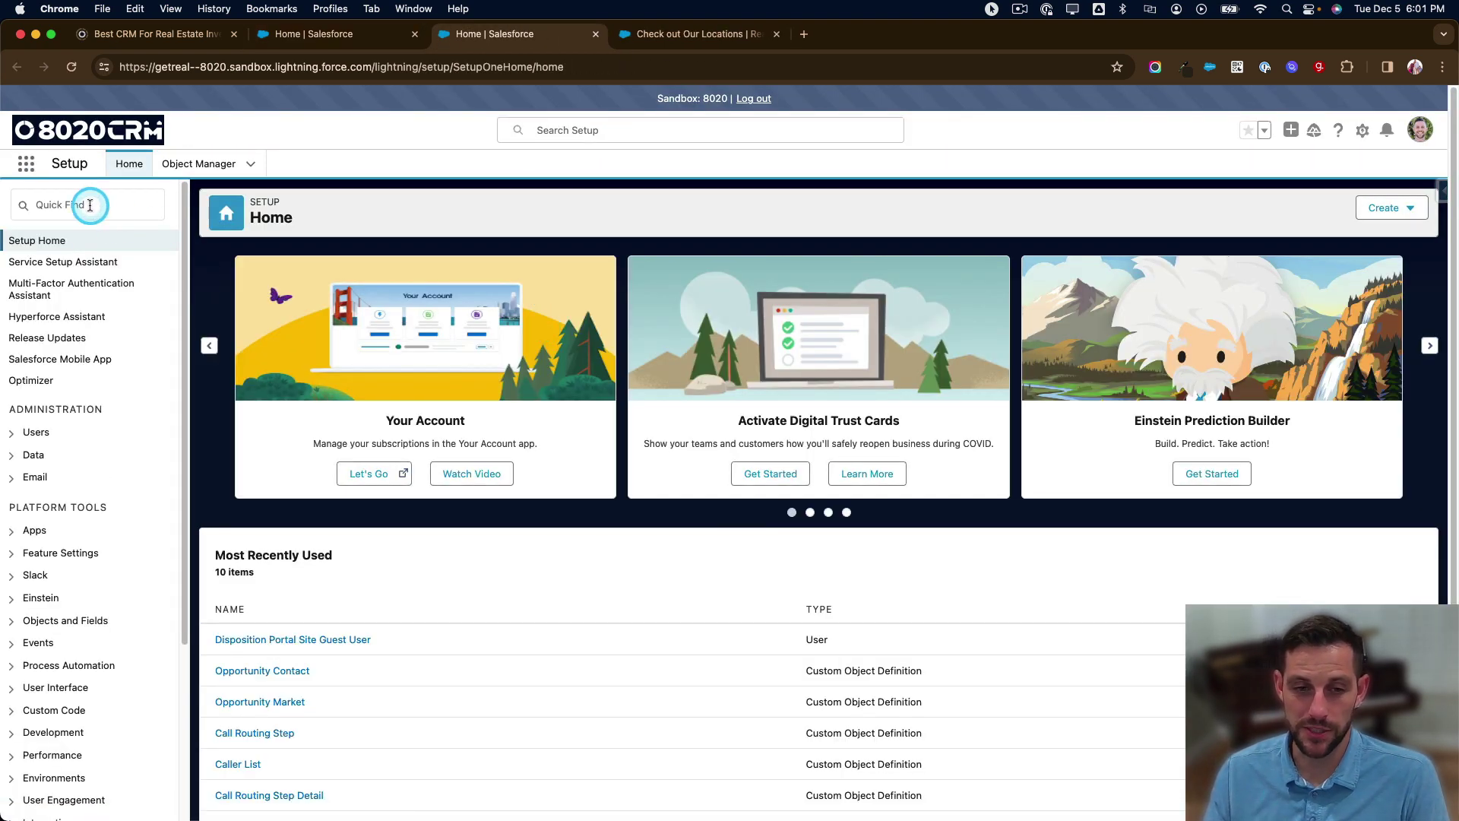
{"action": "left_click", "coordinate": [77, 211]}
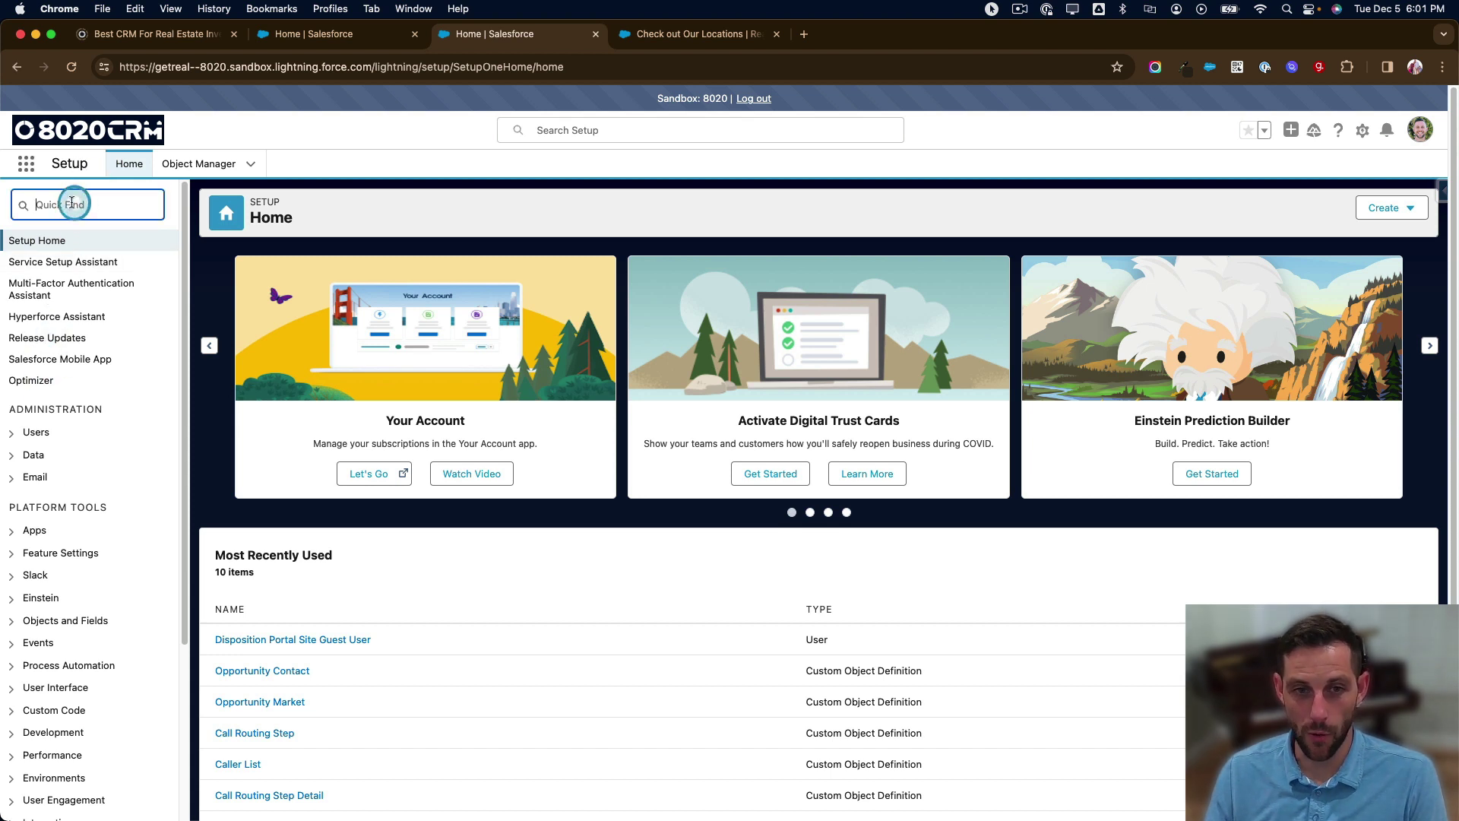
{"action": "type", "text": "profile"}
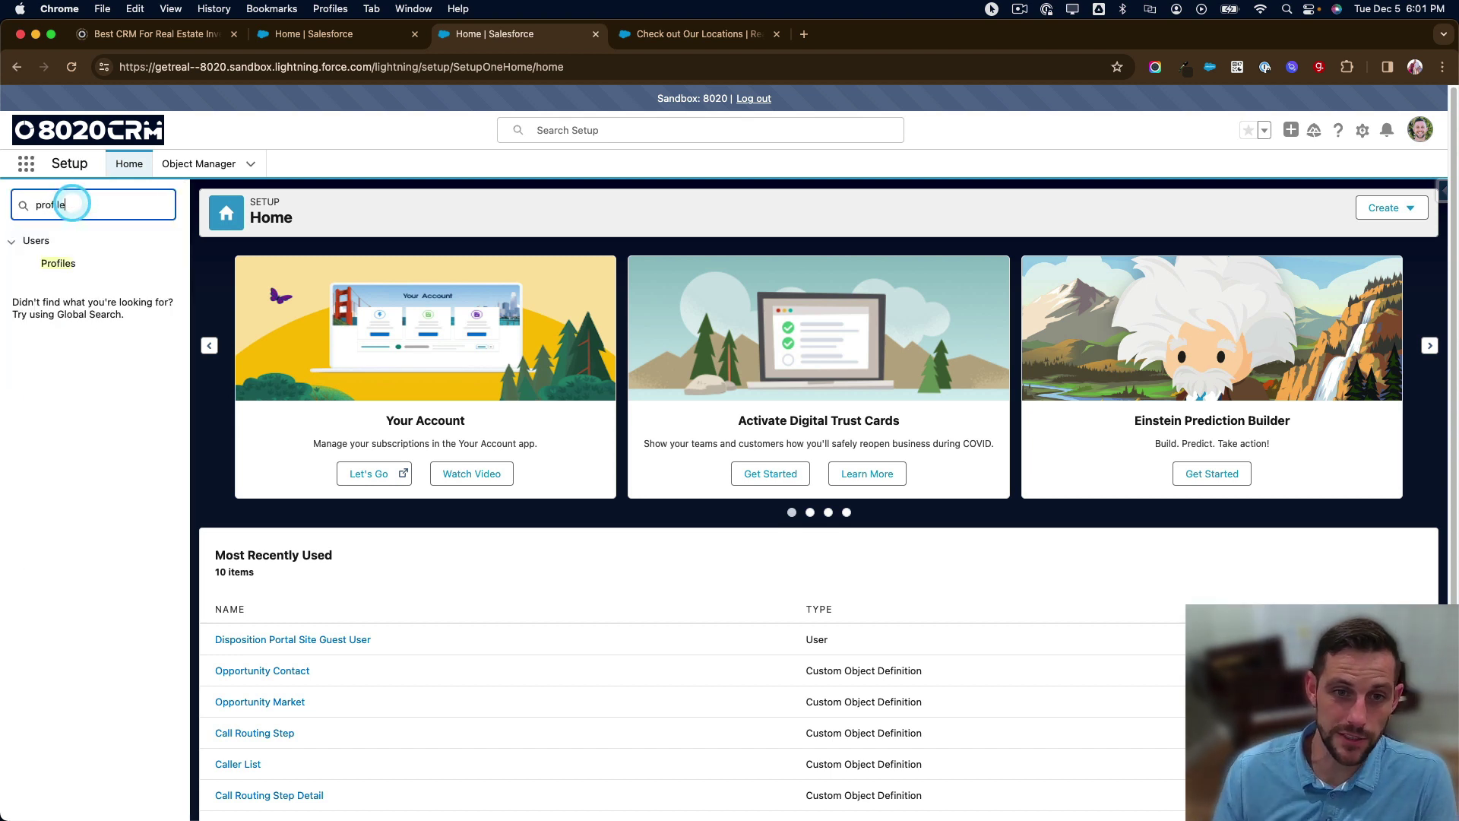
{"action": "key", "text": "BackSpace"}
{"action": "key", "text": "BackSpace"}
{"action": "key", "text": "BackSpace"}
{"action": "key", "text": "BackSpace"}
{"action": "key", "text": "BackSpace"}
{"action": "key", "text": "BackSpace"}
{"action": "key", "text": "BackSpace"}
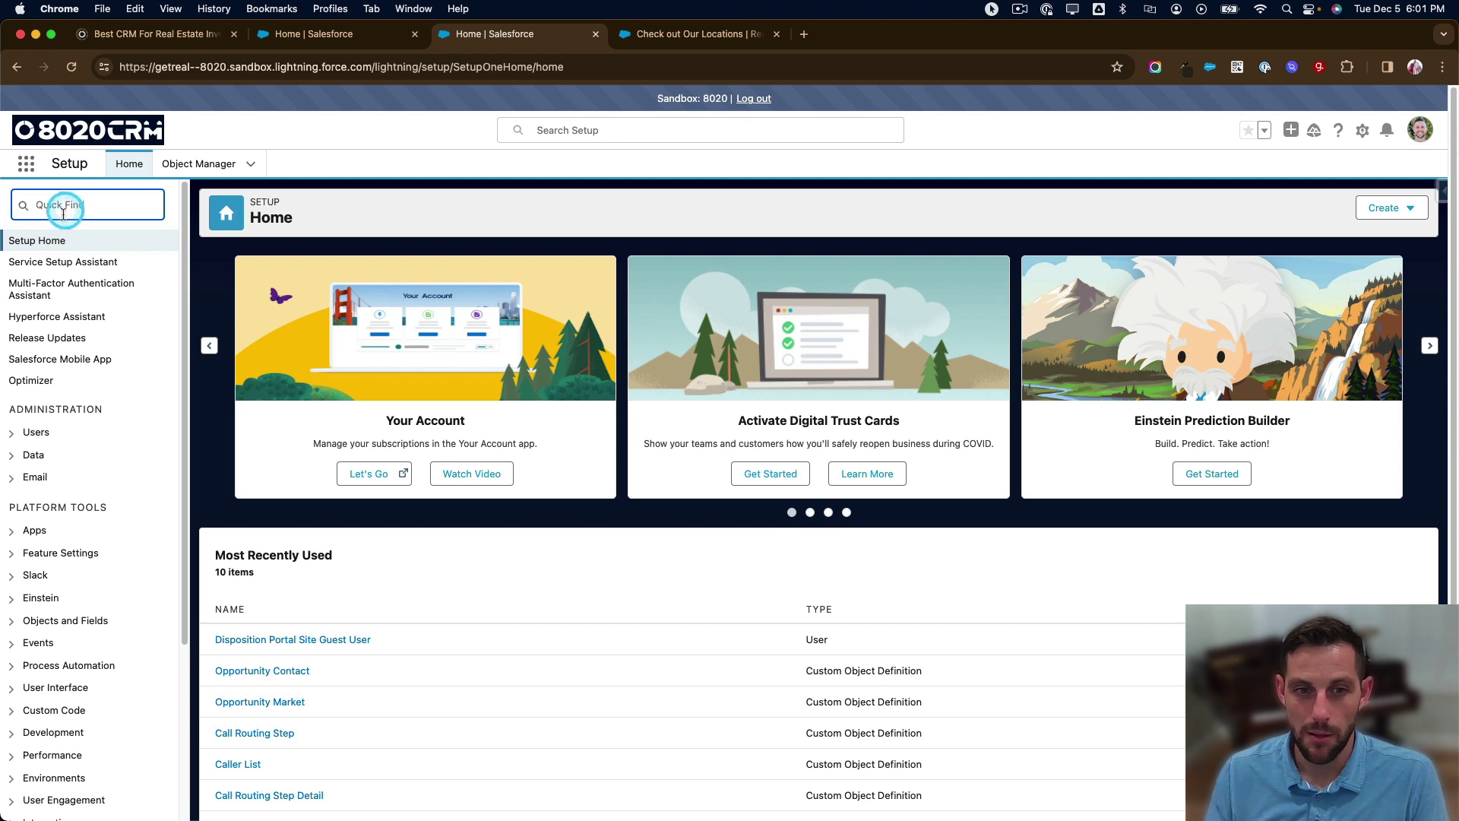
Go to the Users page under user administration and open the first user with the System Admin profile
{"action": "left_click", "coordinate": [11, 433]}
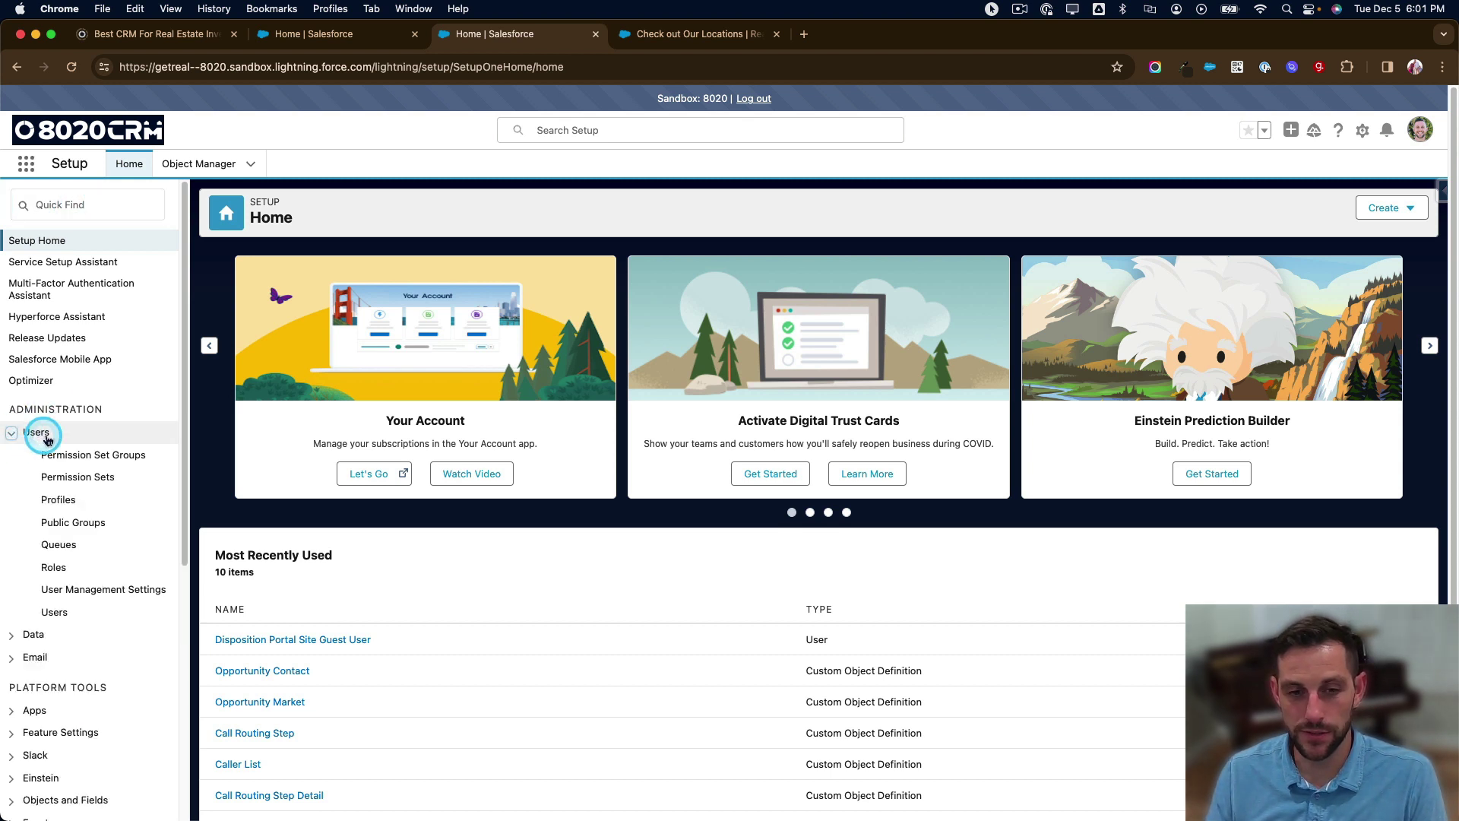
{"action": "left_click", "coordinate": [55, 613]}
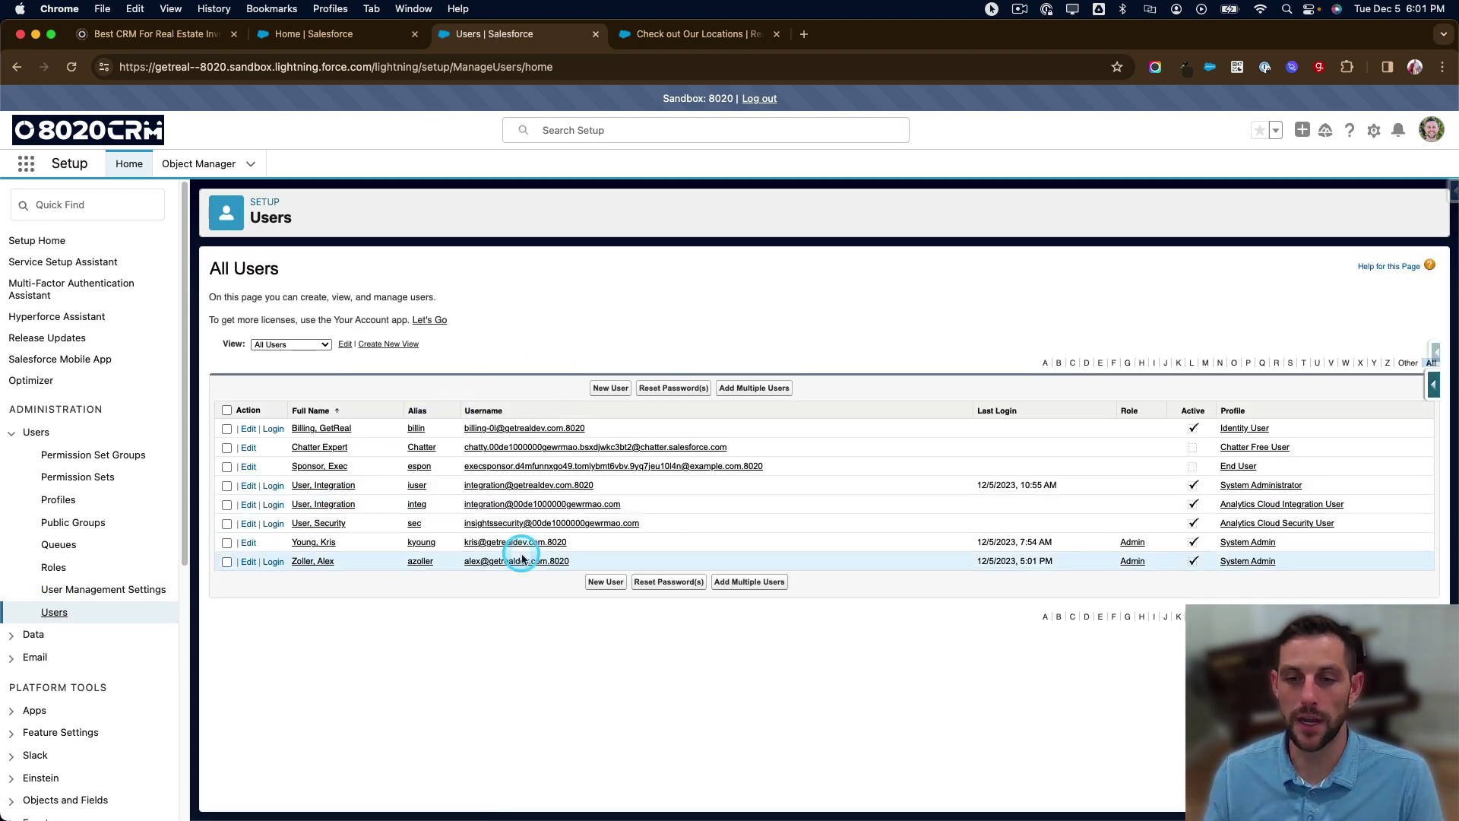
{"action": "left_click", "coordinate": [317, 544]}
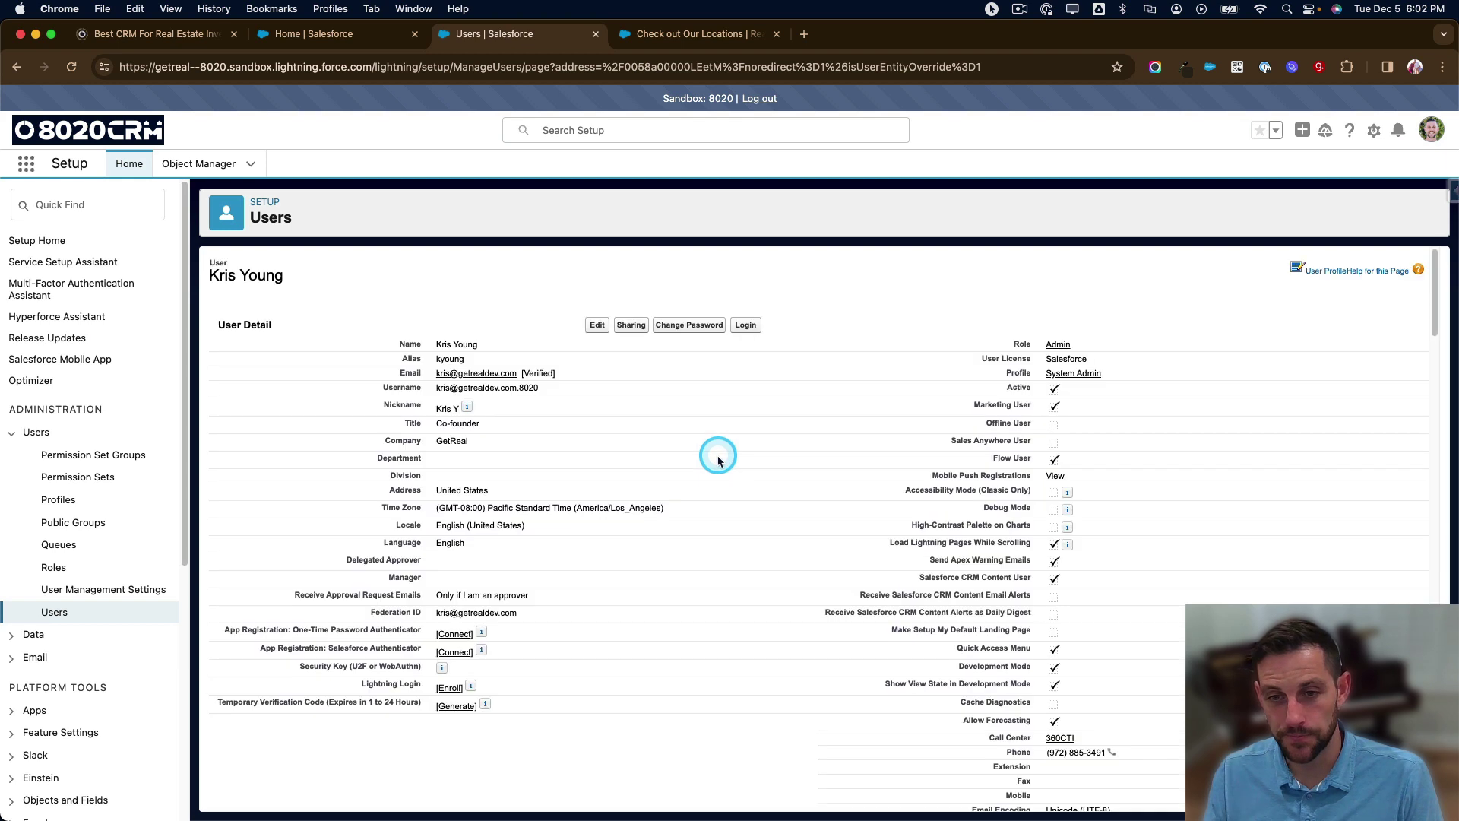
Open the user's permission set group assignments, examine the enabled GR Base, GR Administrator, GR Retail and 360 SMS/CTI groups, and leave without saving
{"action": "mouse_move", "coordinate": [637, 295]}
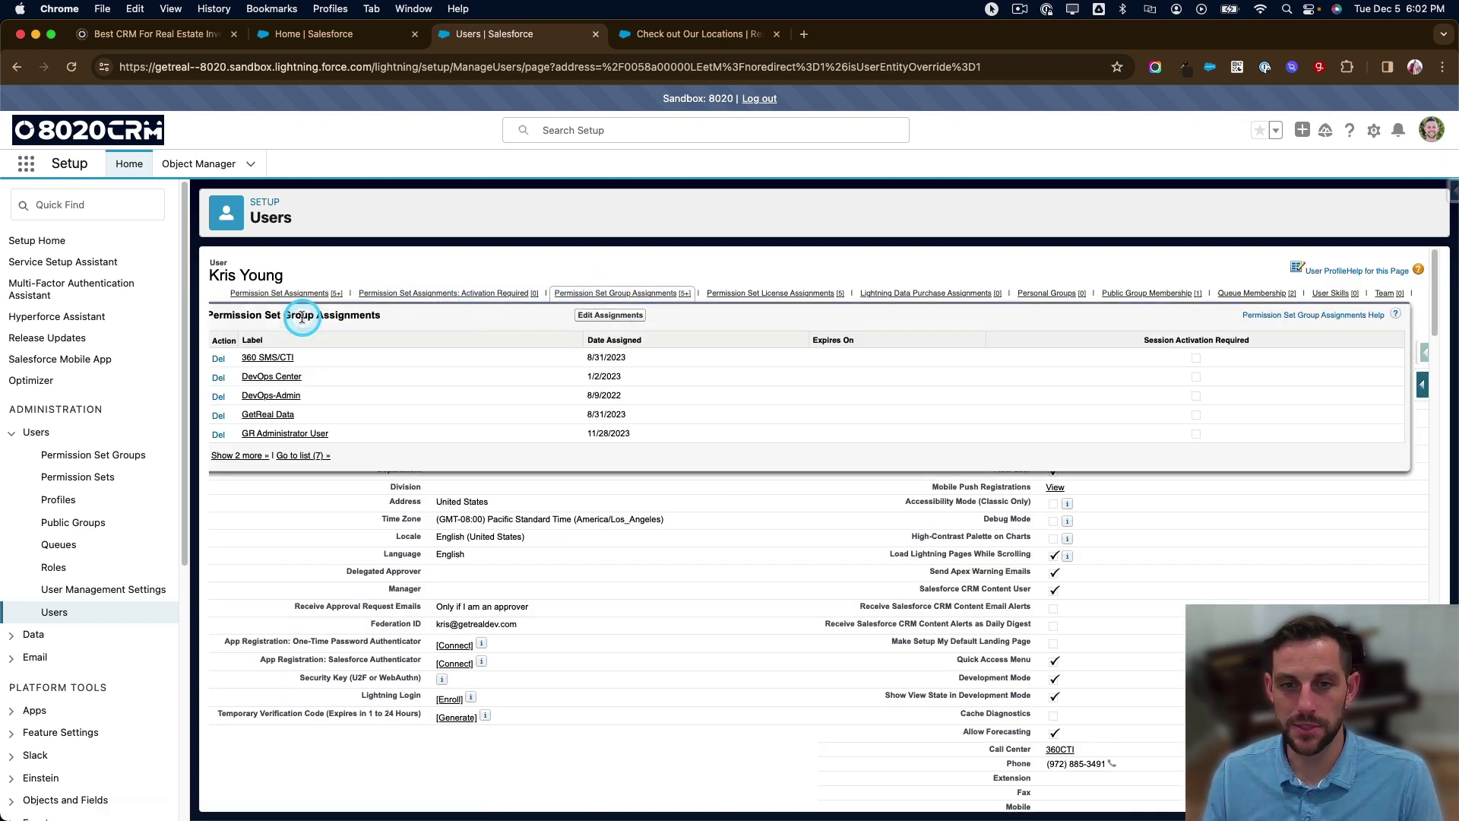
{"action": "left_click", "coordinate": [623, 316]}
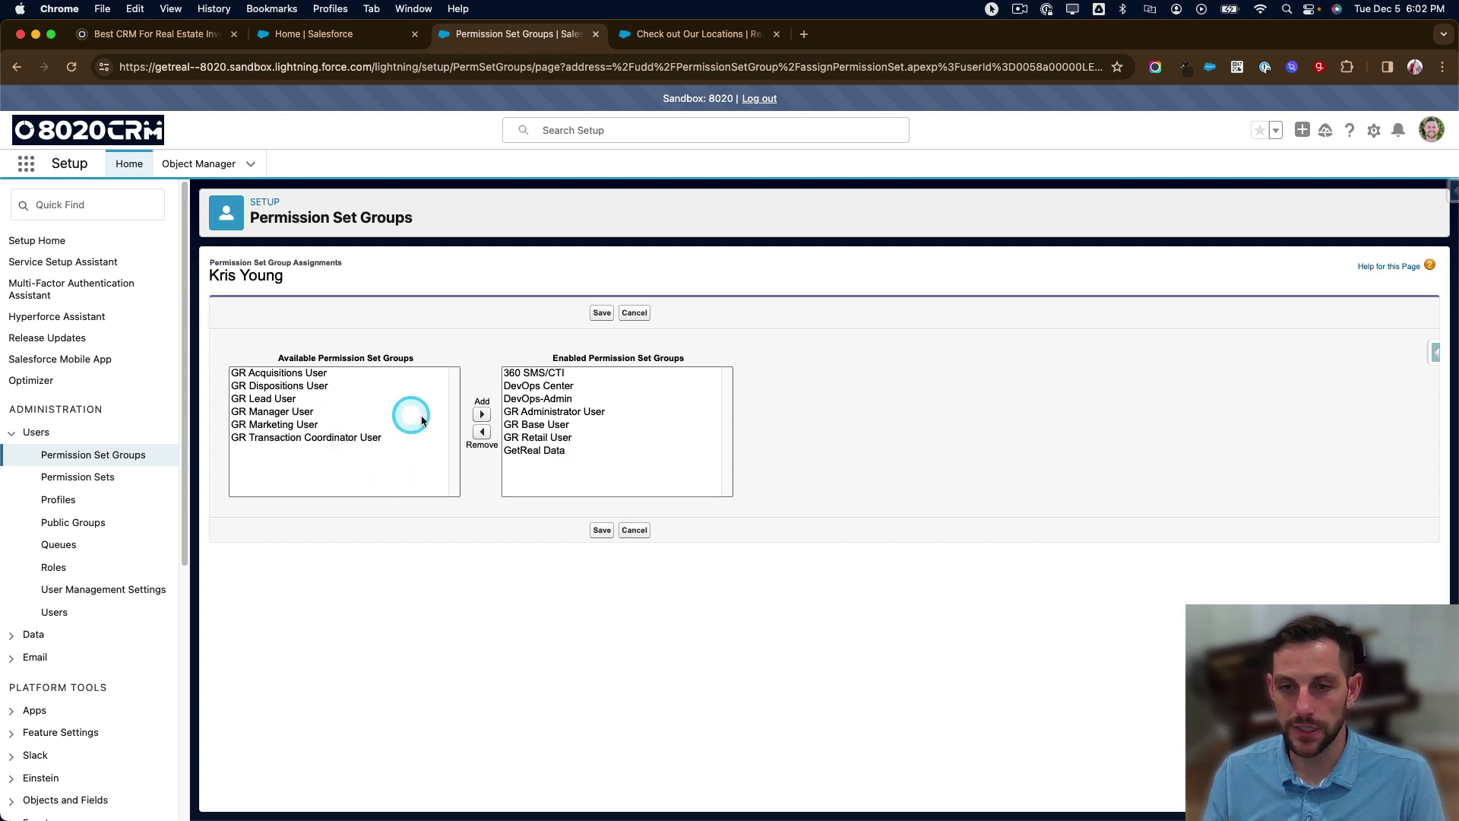
{"action": "left_click", "coordinate": [628, 425]}
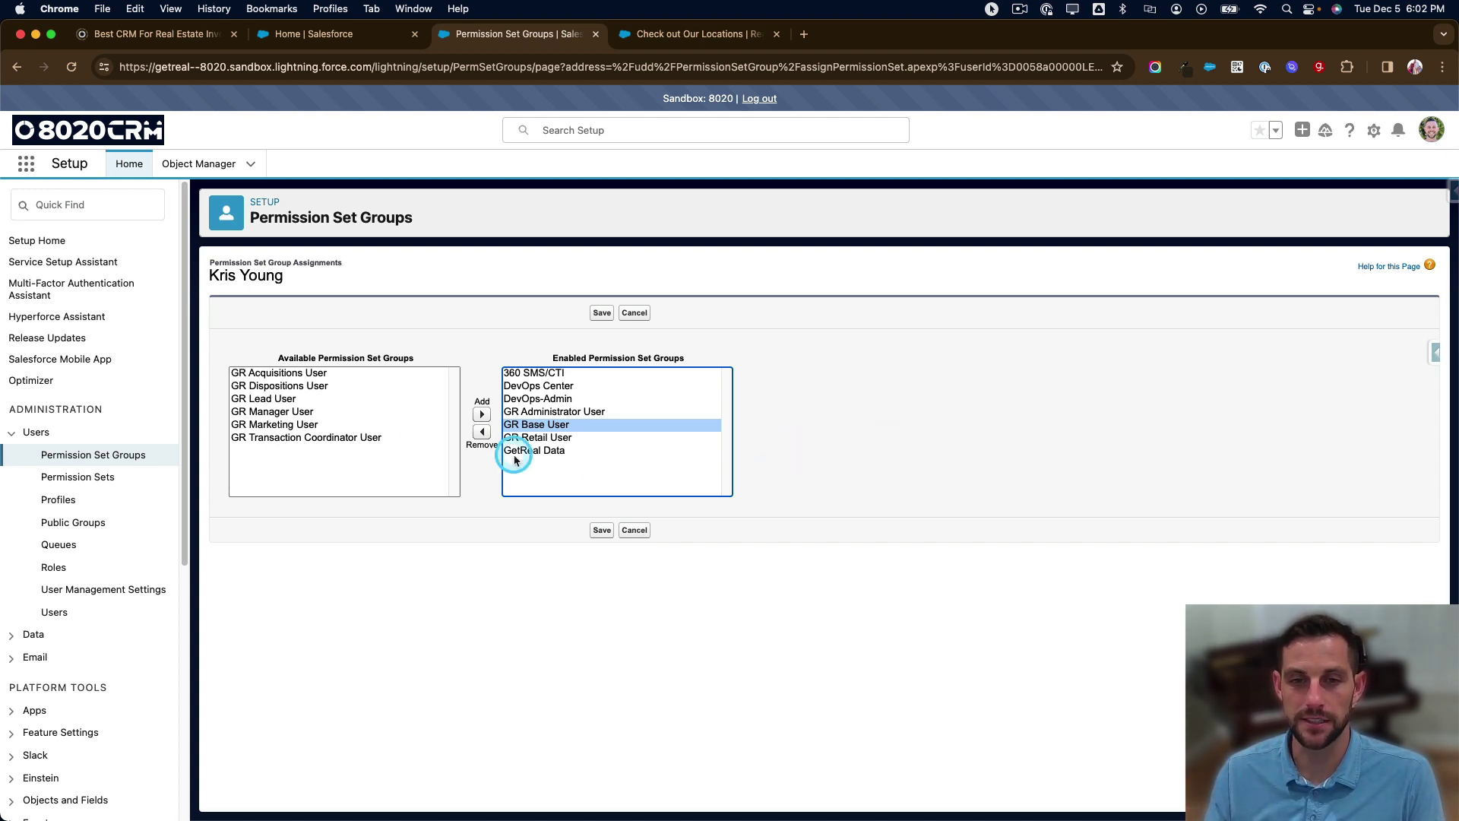
{"action": "left_click", "coordinate": [595, 413]}
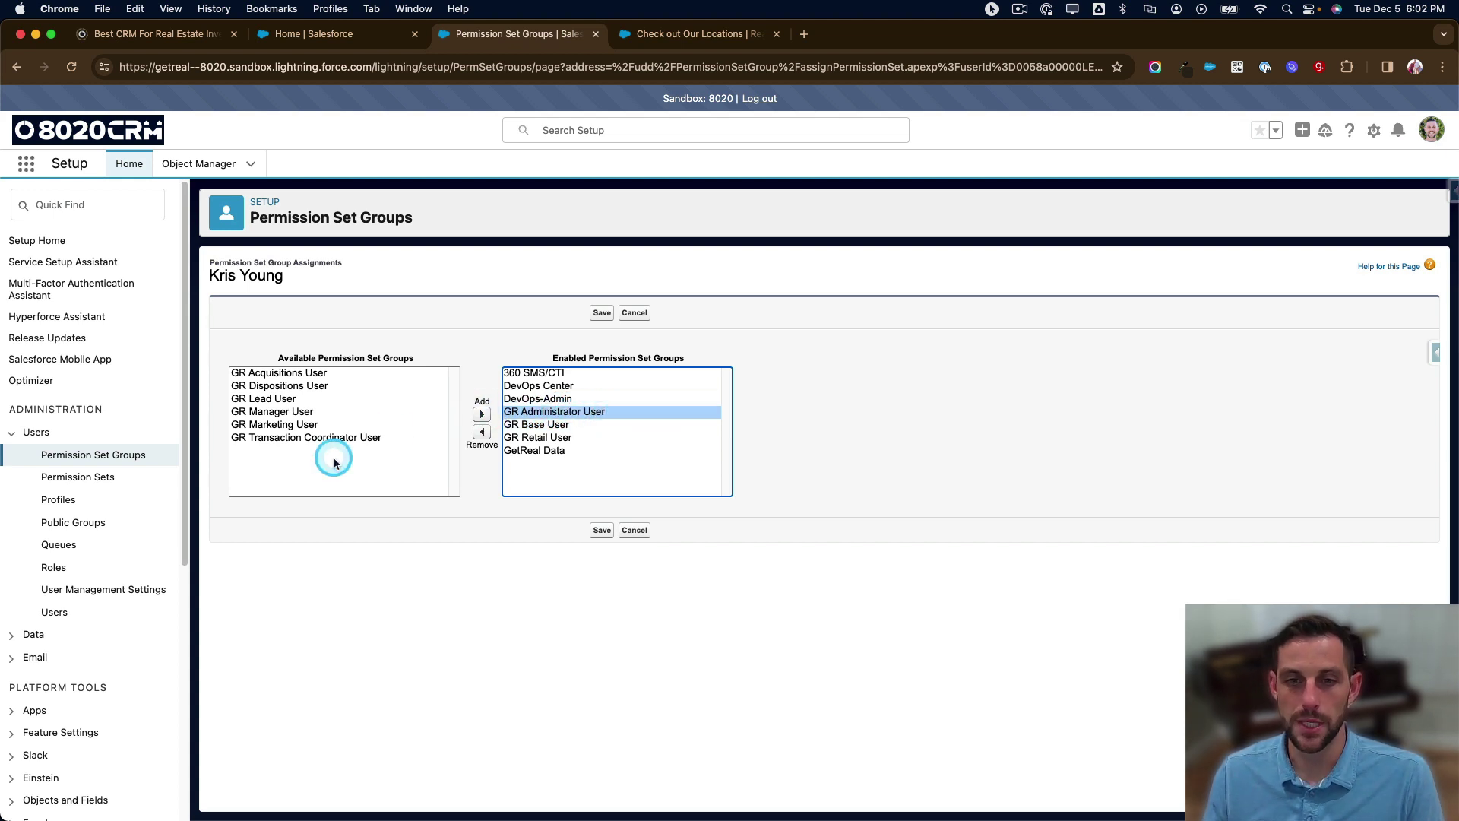
{"action": "left_click", "coordinate": [564, 440]}
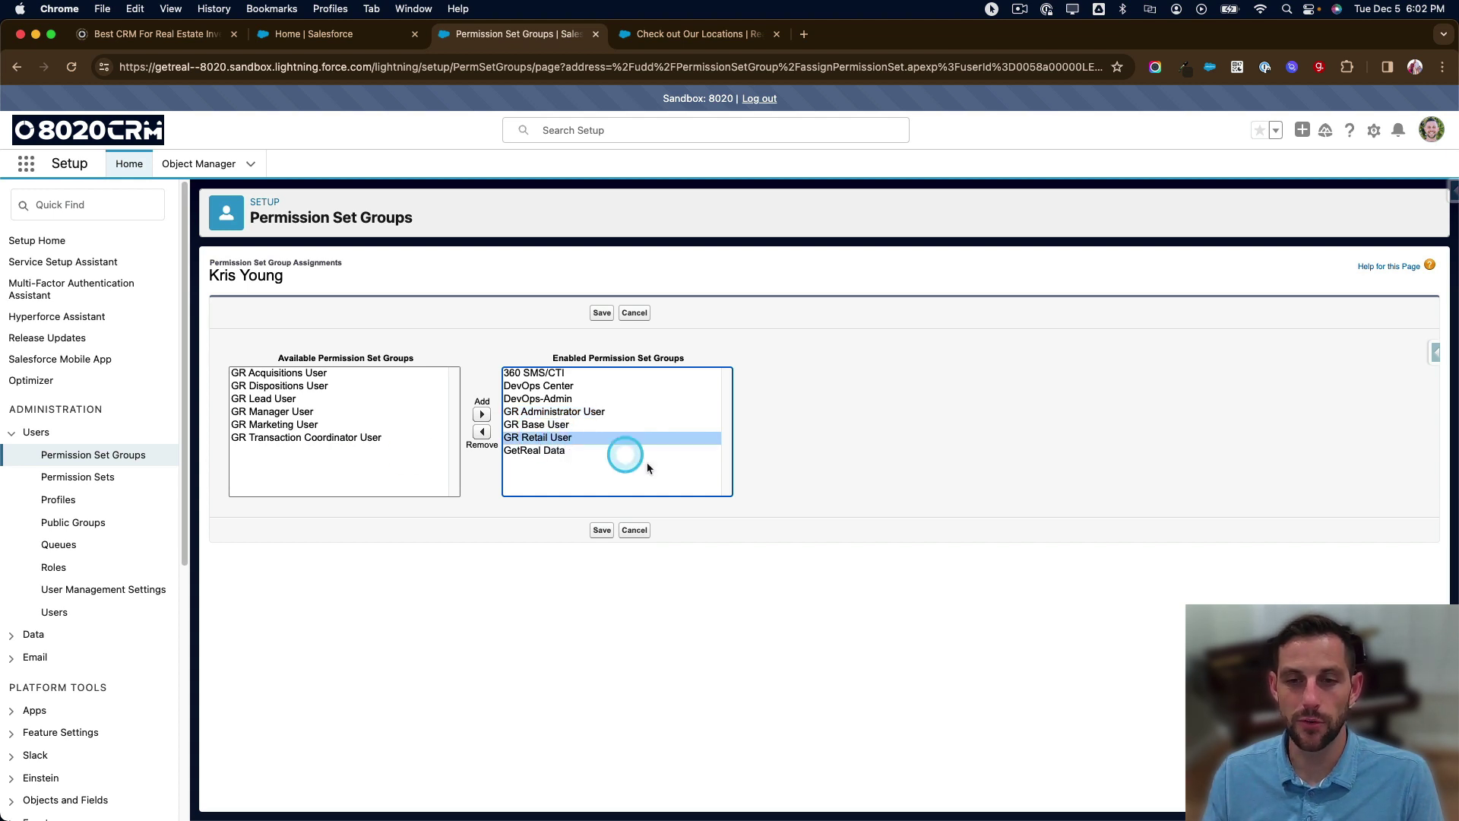
{"action": "left_click", "coordinate": [542, 375]}
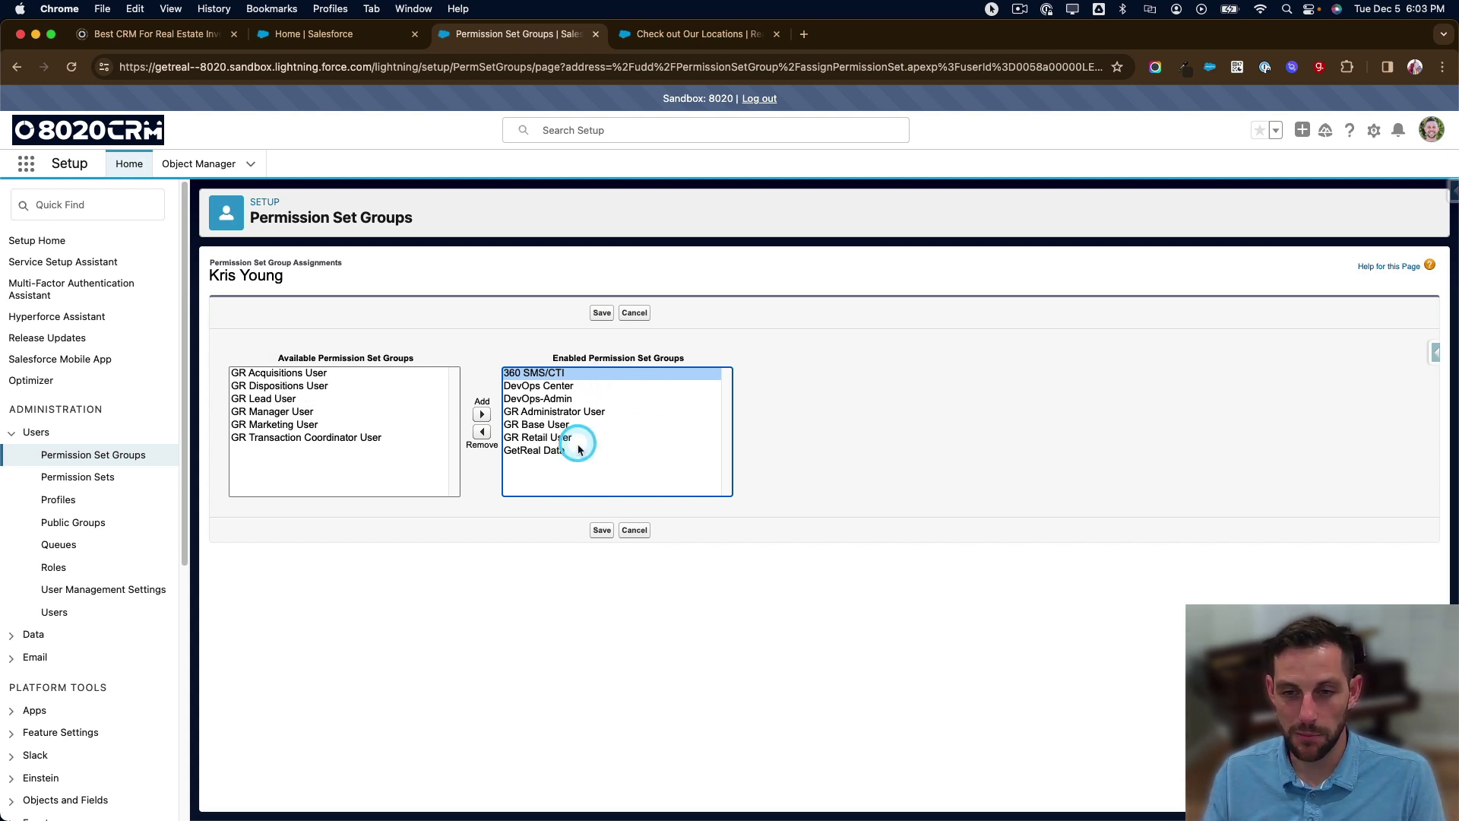
{"action": "left_click", "coordinate": [637, 313]}
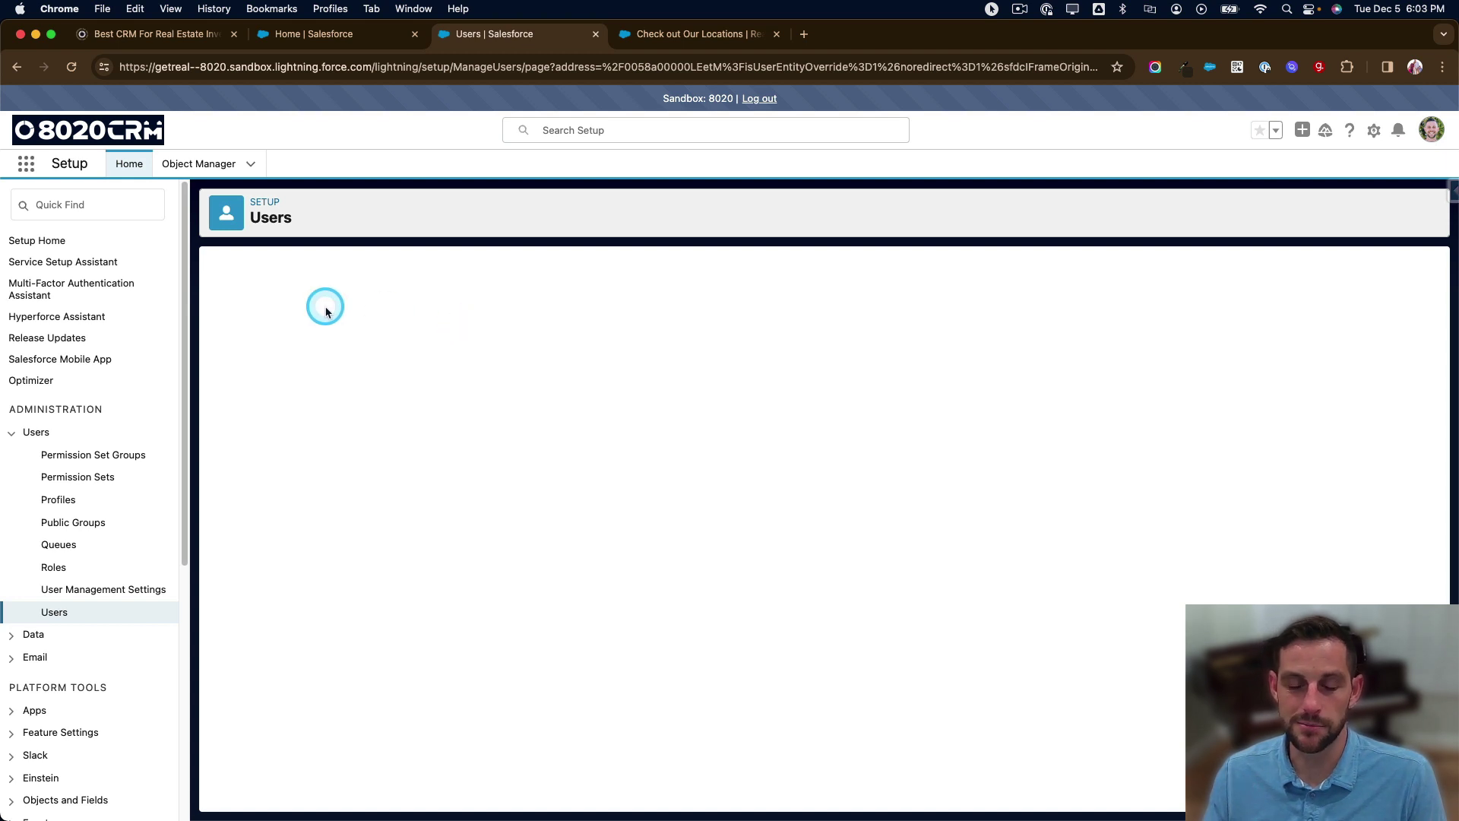
Open the user's permission set assignments for editing and examine the available sets, including Standard Object Access and Campaign Influence
{"action": "mouse_move", "coordinate": [292, 298]}
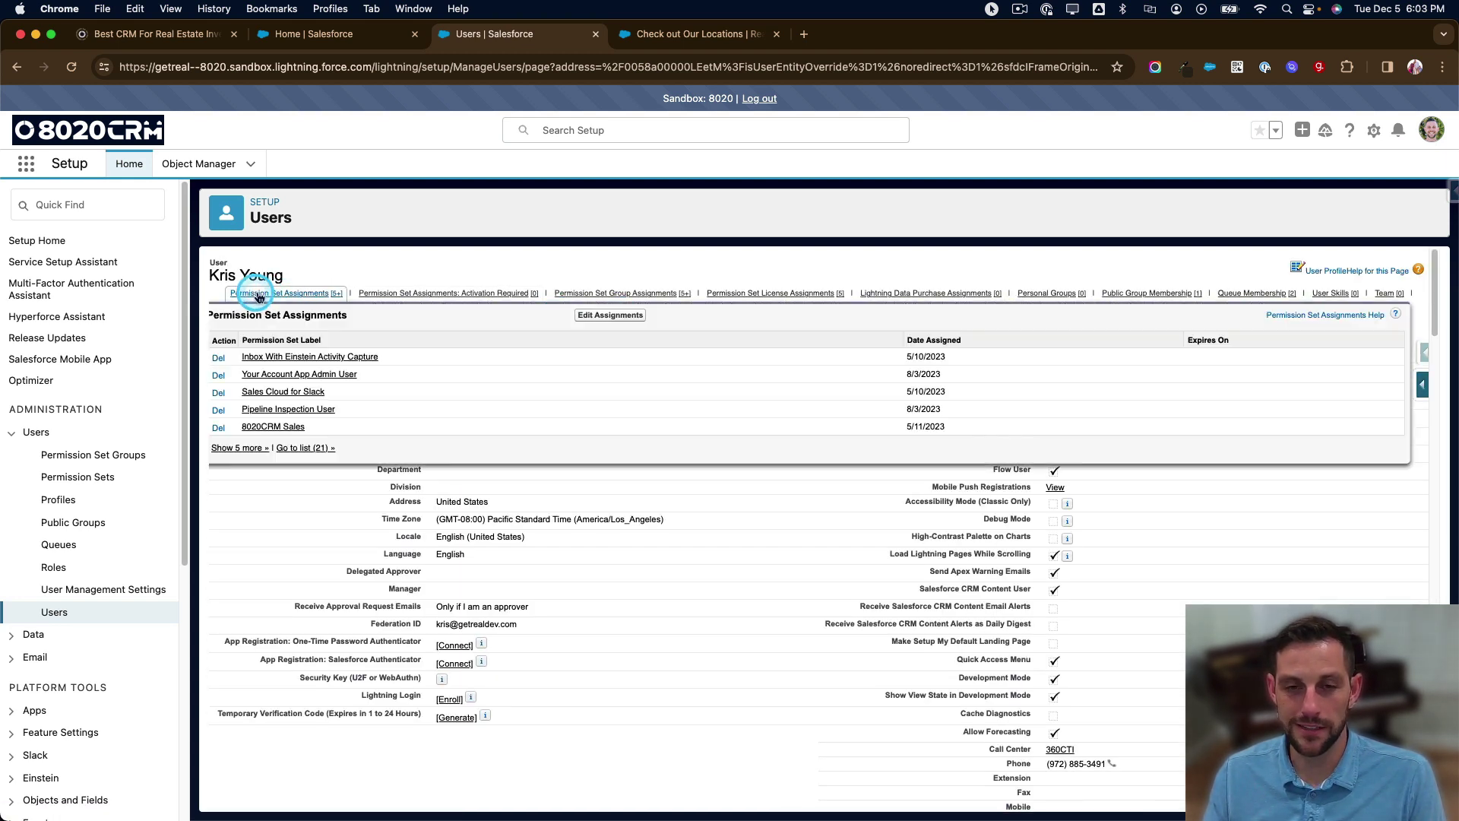
{"action": "left_click", "coordinate": [599, 320]}
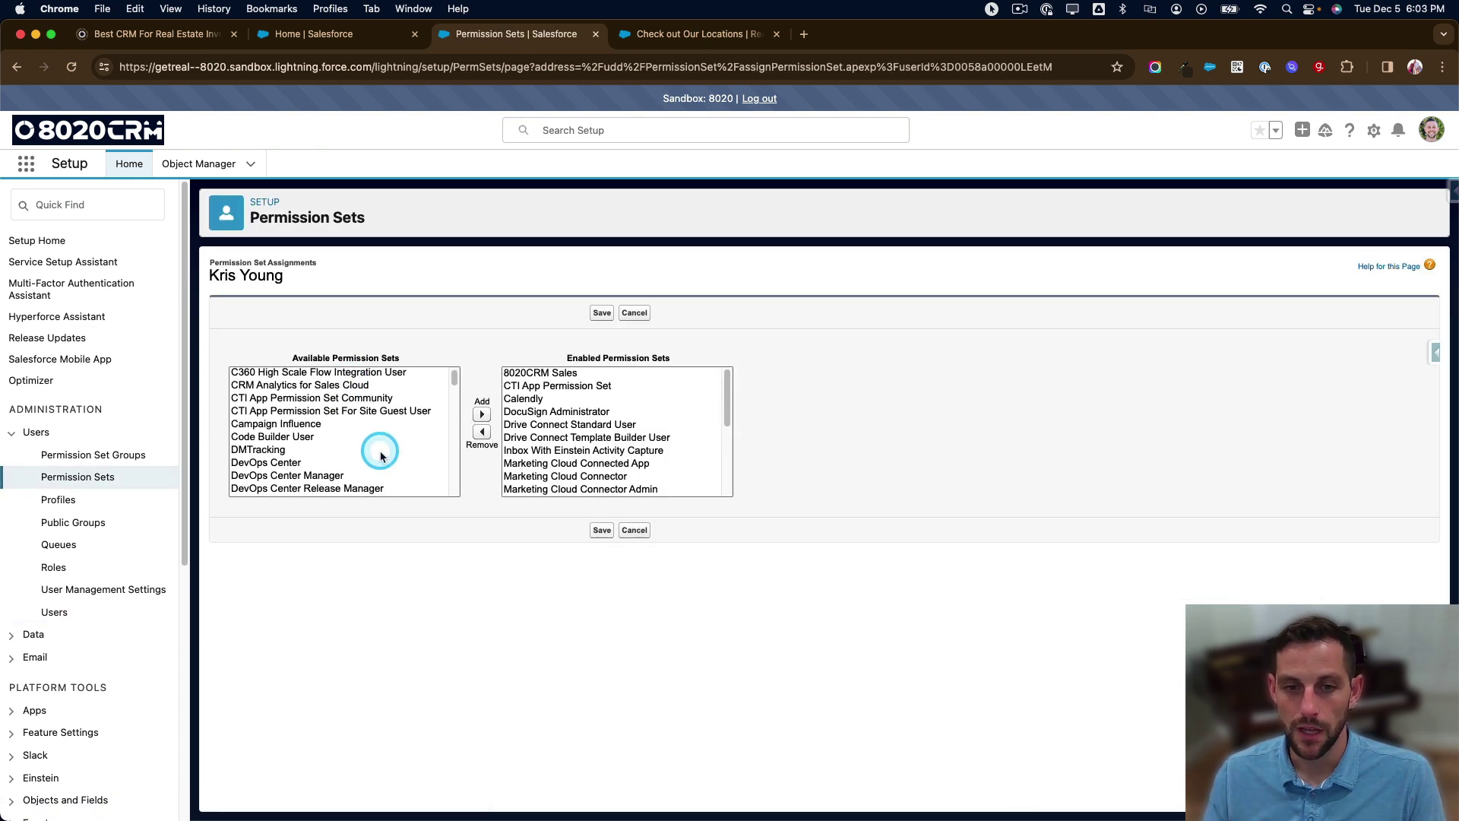
{"action": "scroll", "coordinate": [380, 456], "scroll_direction": "down", "scroll_amount": 15}
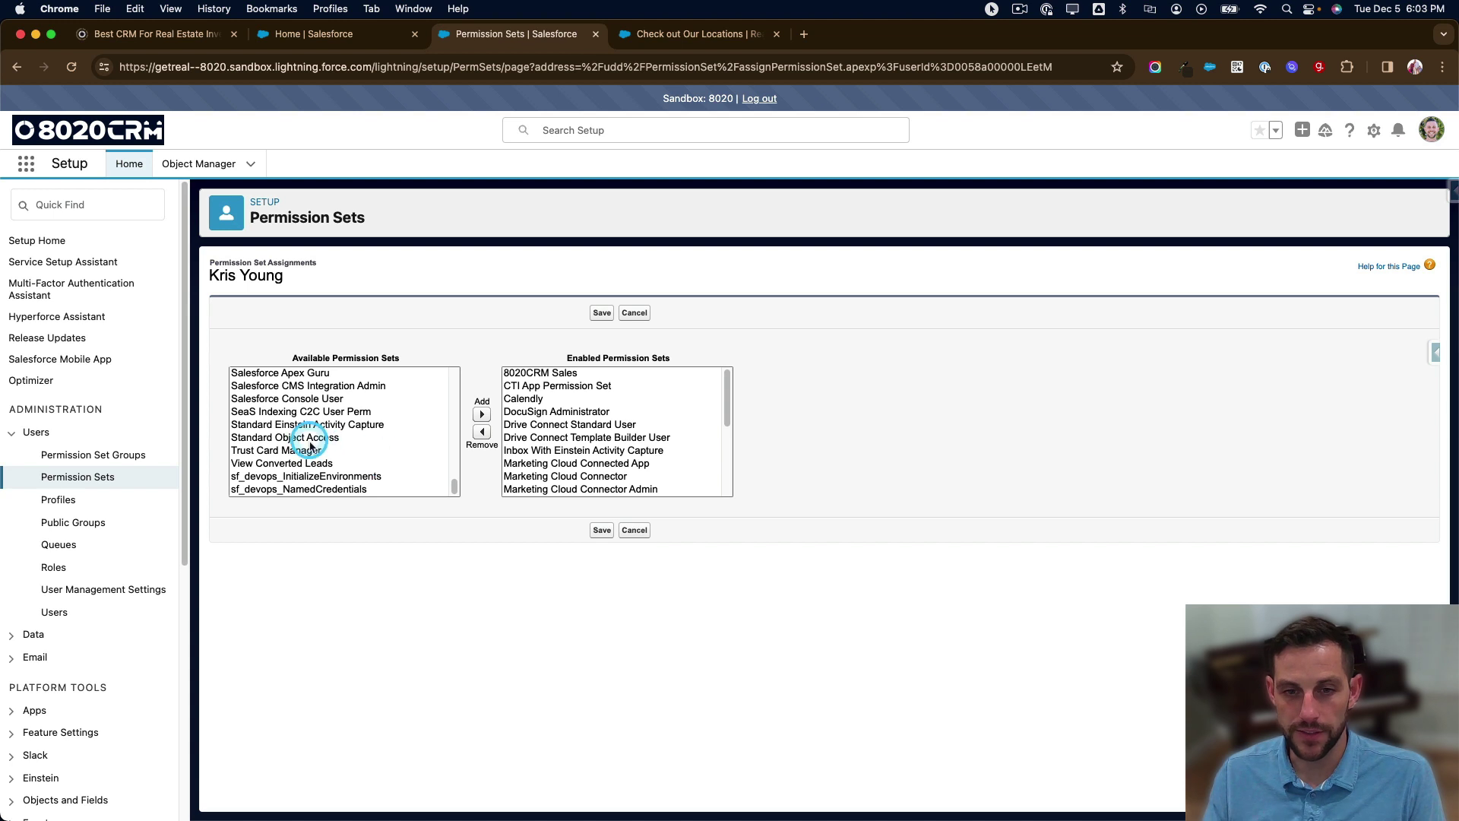
{"action": "left_click", "coordinate": [309, 438]}
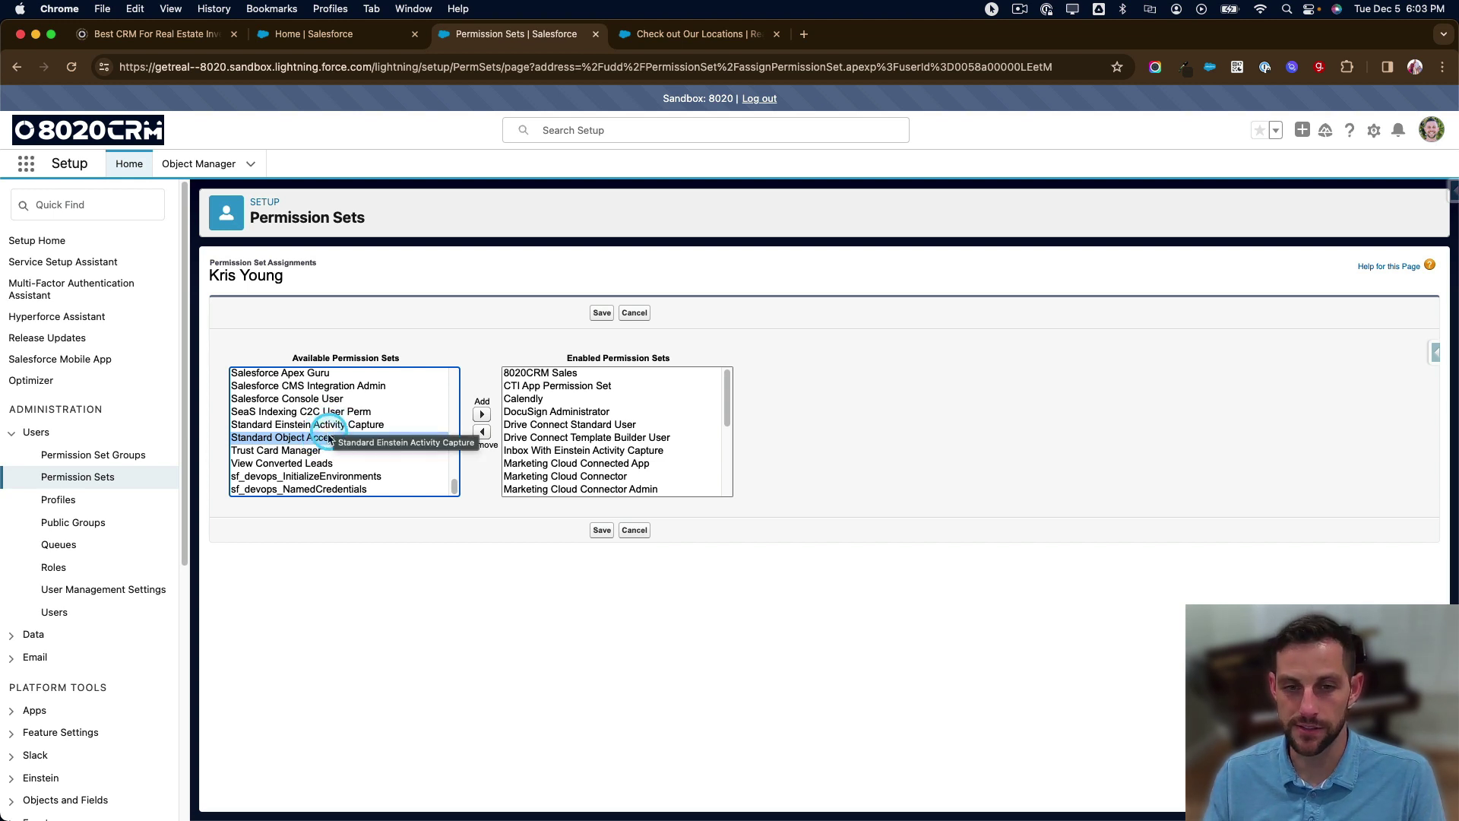
{"action": "scroll", "coordinate": [340, 444], "scroll_direction": "up", "scroll_amount": 10}
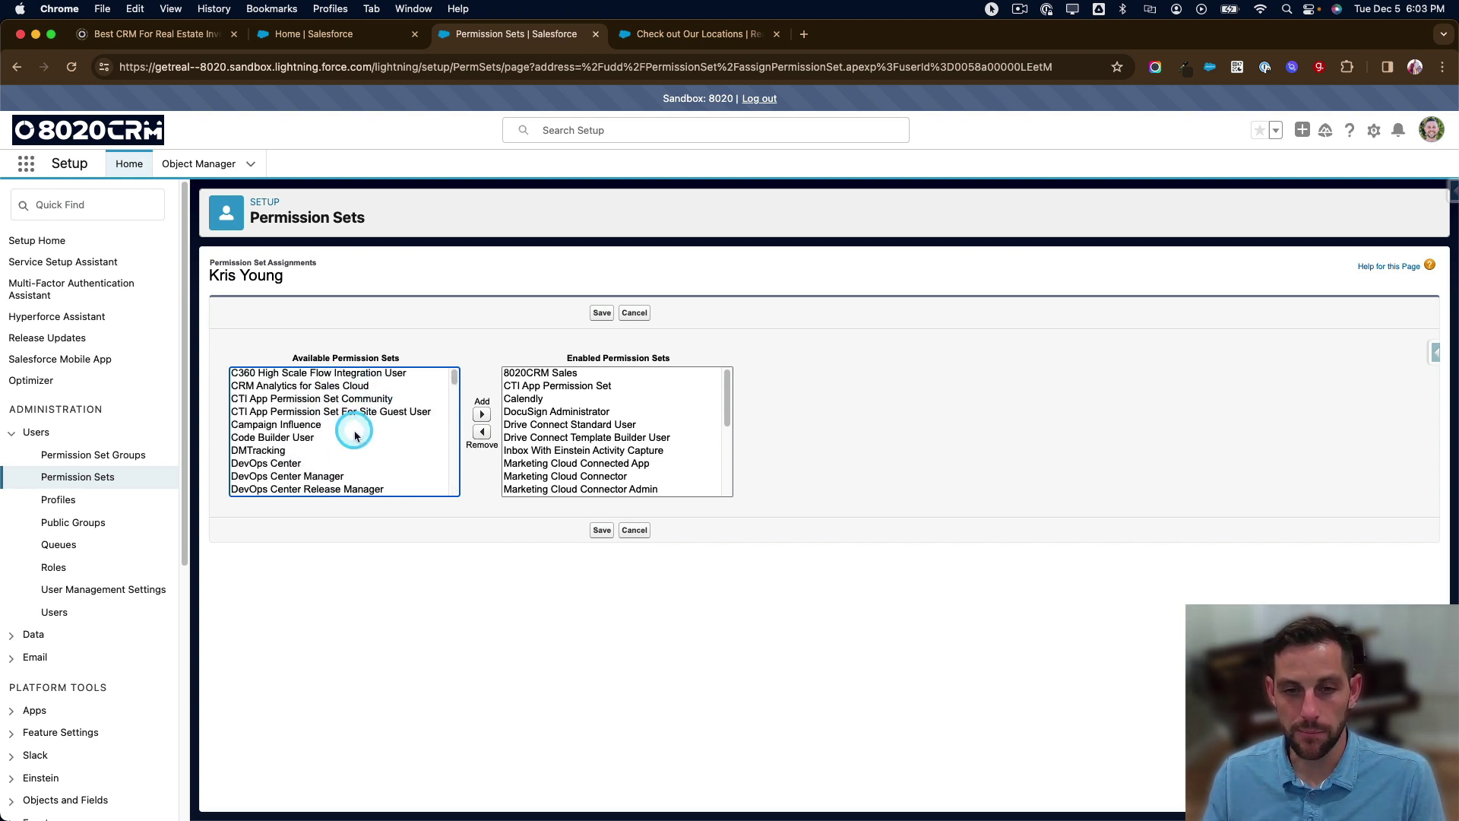
{"action": "left_click", "coordinate": [293, 427]}
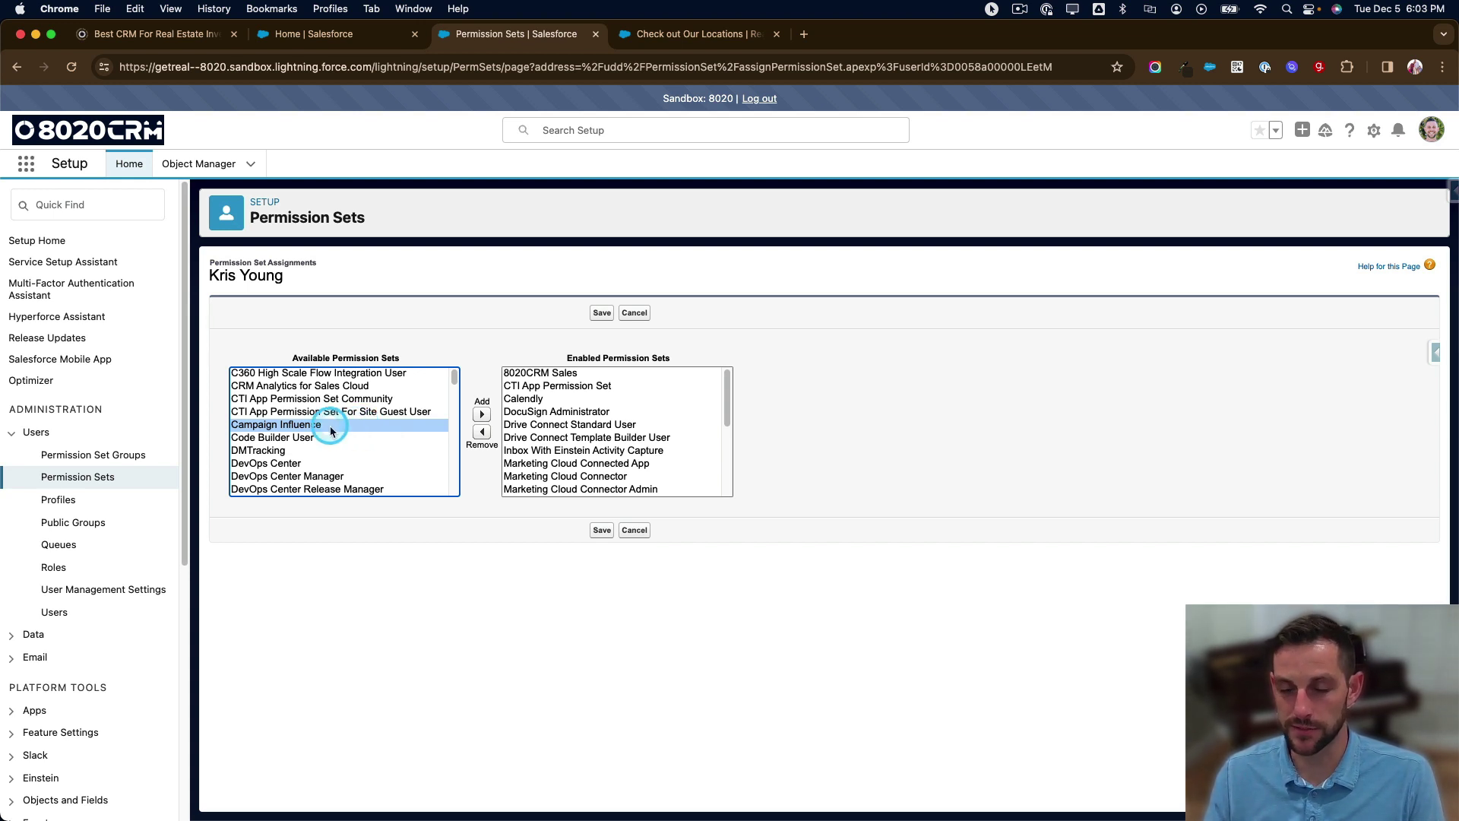
{"action": "scroll", "coordinate": [330, 429], "scroll_direction": "down", "scroll_amount": 1}
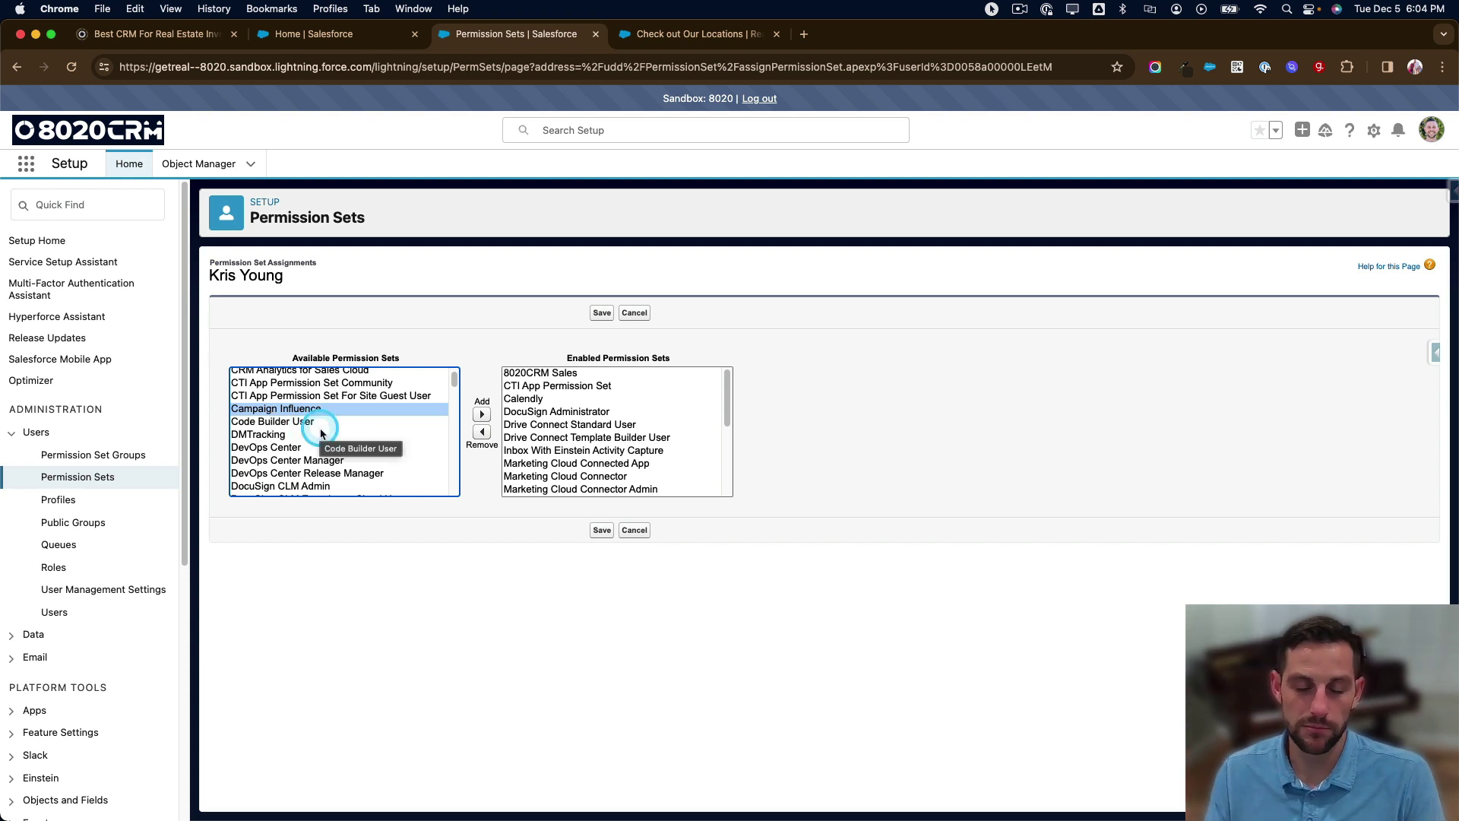
{"action": "left_click", "coordinate": [301, 409]}
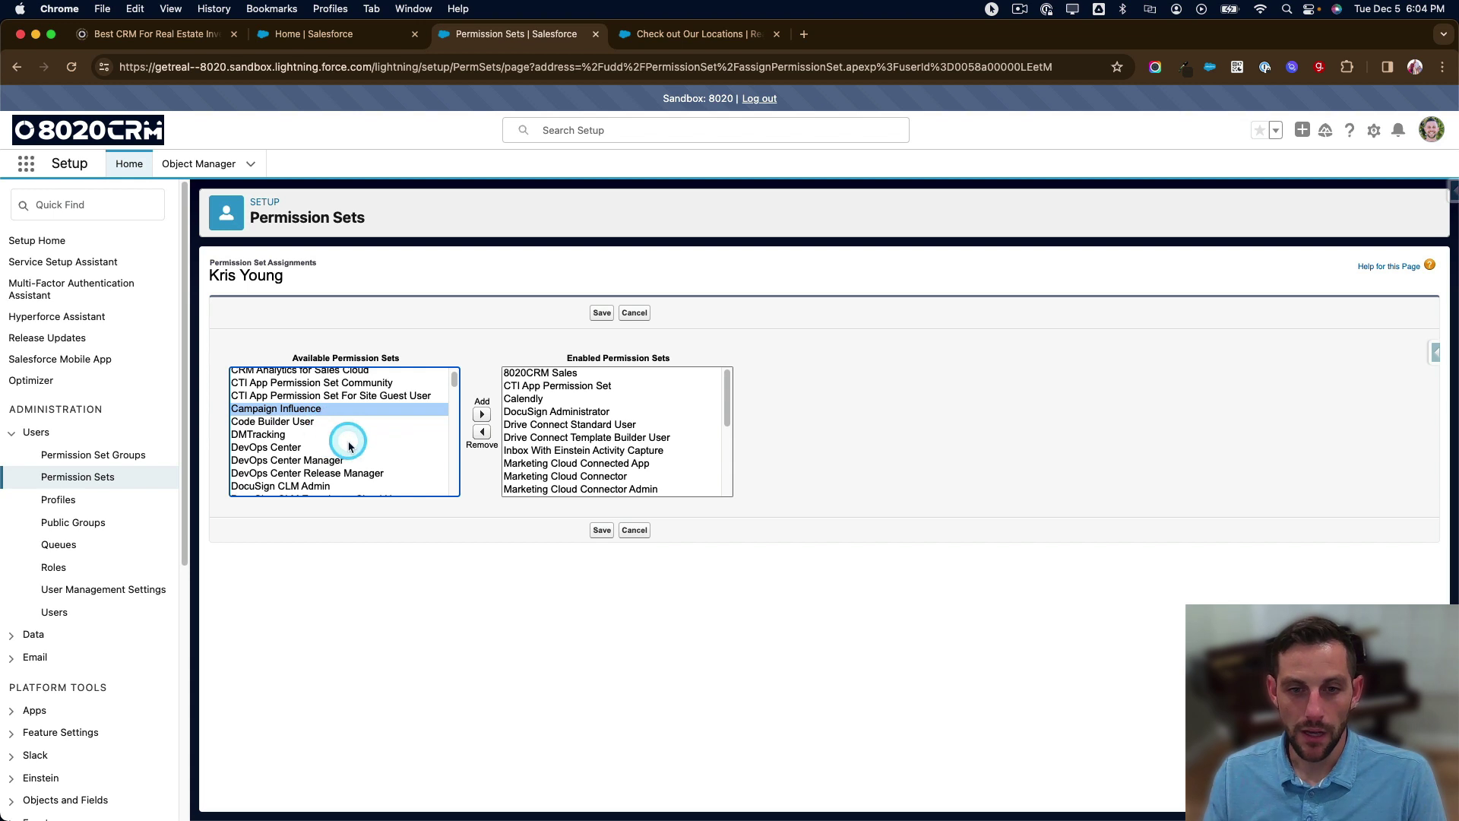
Look through the remaining available permission sets, from the DevOps, DocuSign and GR sets to the SMS and Standard Object Access sets
{"action": "scroll", "coordinate": [364, 441], "scroll_direction": "down", "scroll_amount": 3}
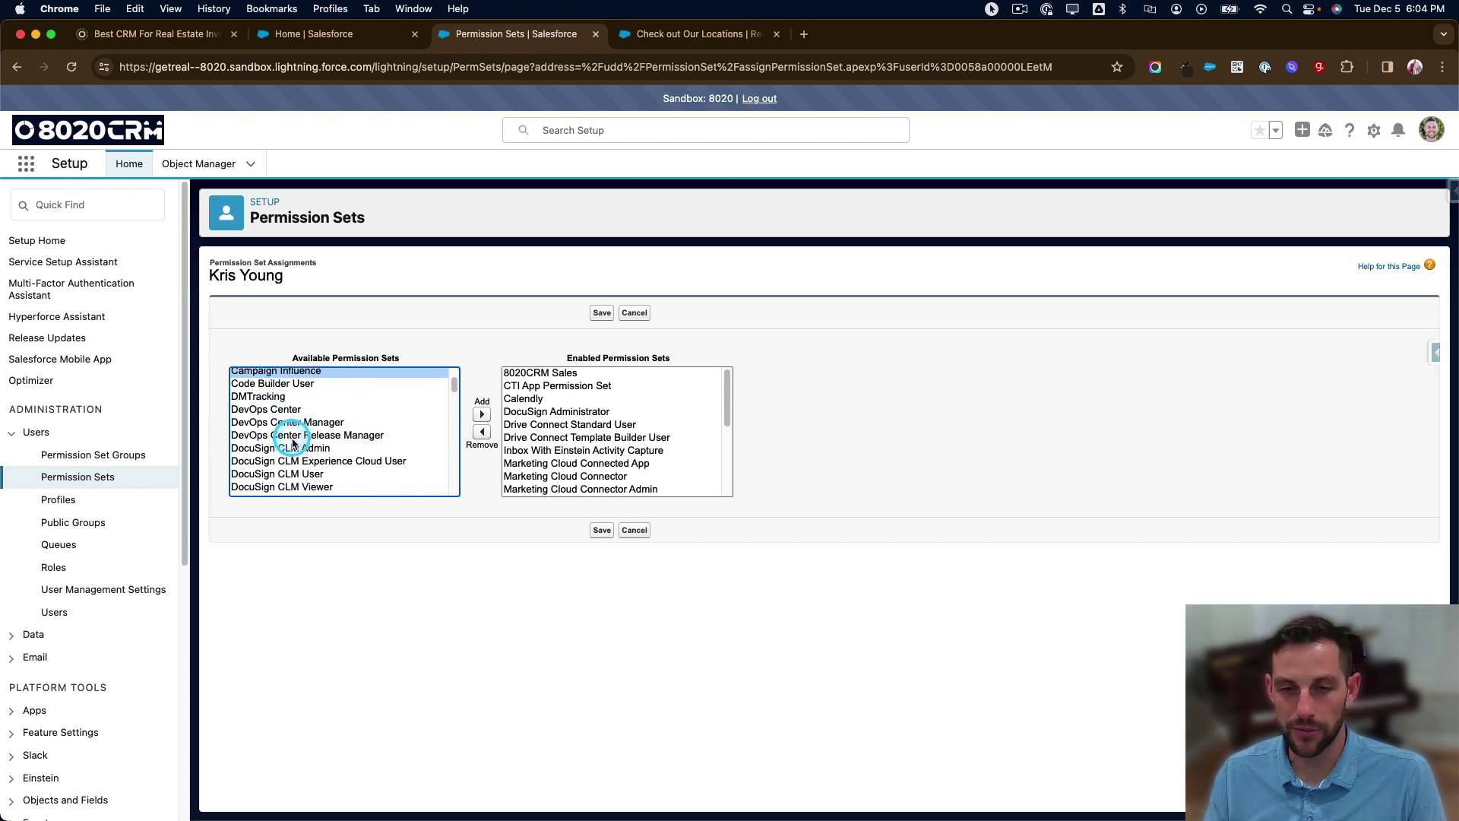
{"action": "scroll", "coordinate": [397, 423], "scroll_direction": "down", "scroll_amount": 1}
{"action": "scroll", "coordinate": [397, 423], "scroll_direction": "down", "scroll_amount": 5}
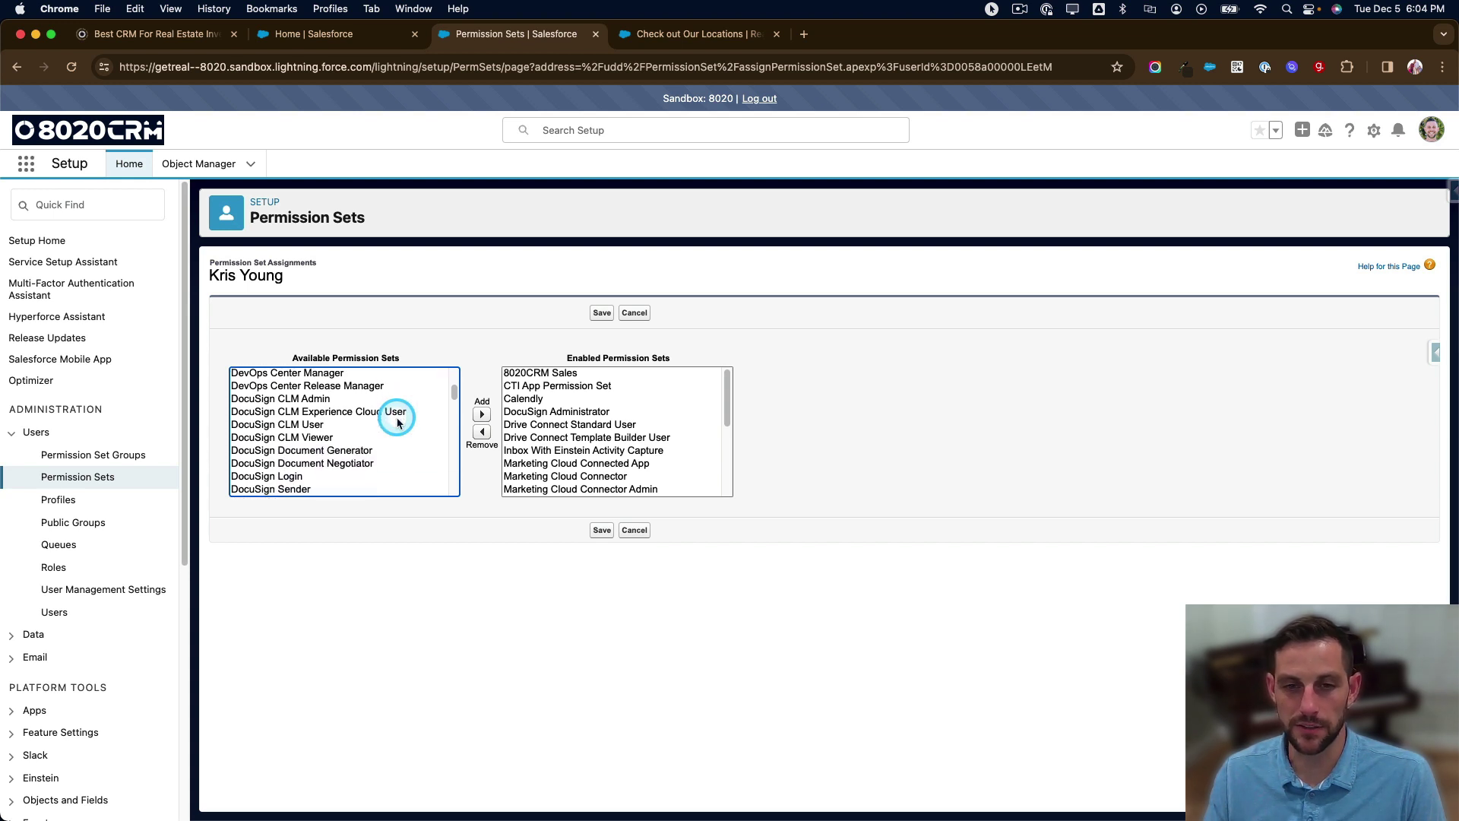
{"action": "scroll", "coordinate": [398, 423], "scroll_direction": "down", "scroll_amount": 1}
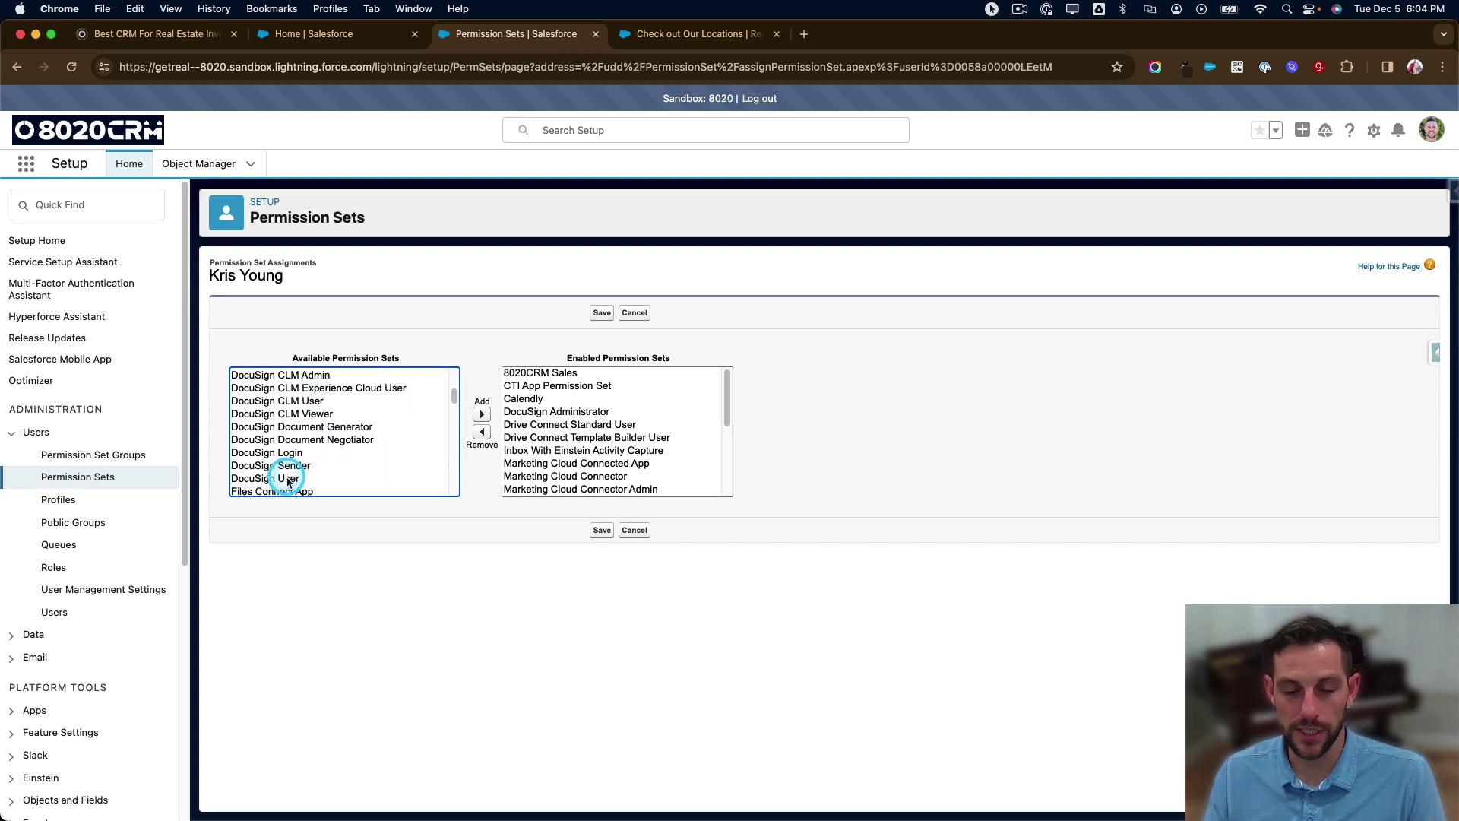
{"action": "scroll", "coordinate": [390, 431], "scroll_direction": "down", "scroll_amount": 8}
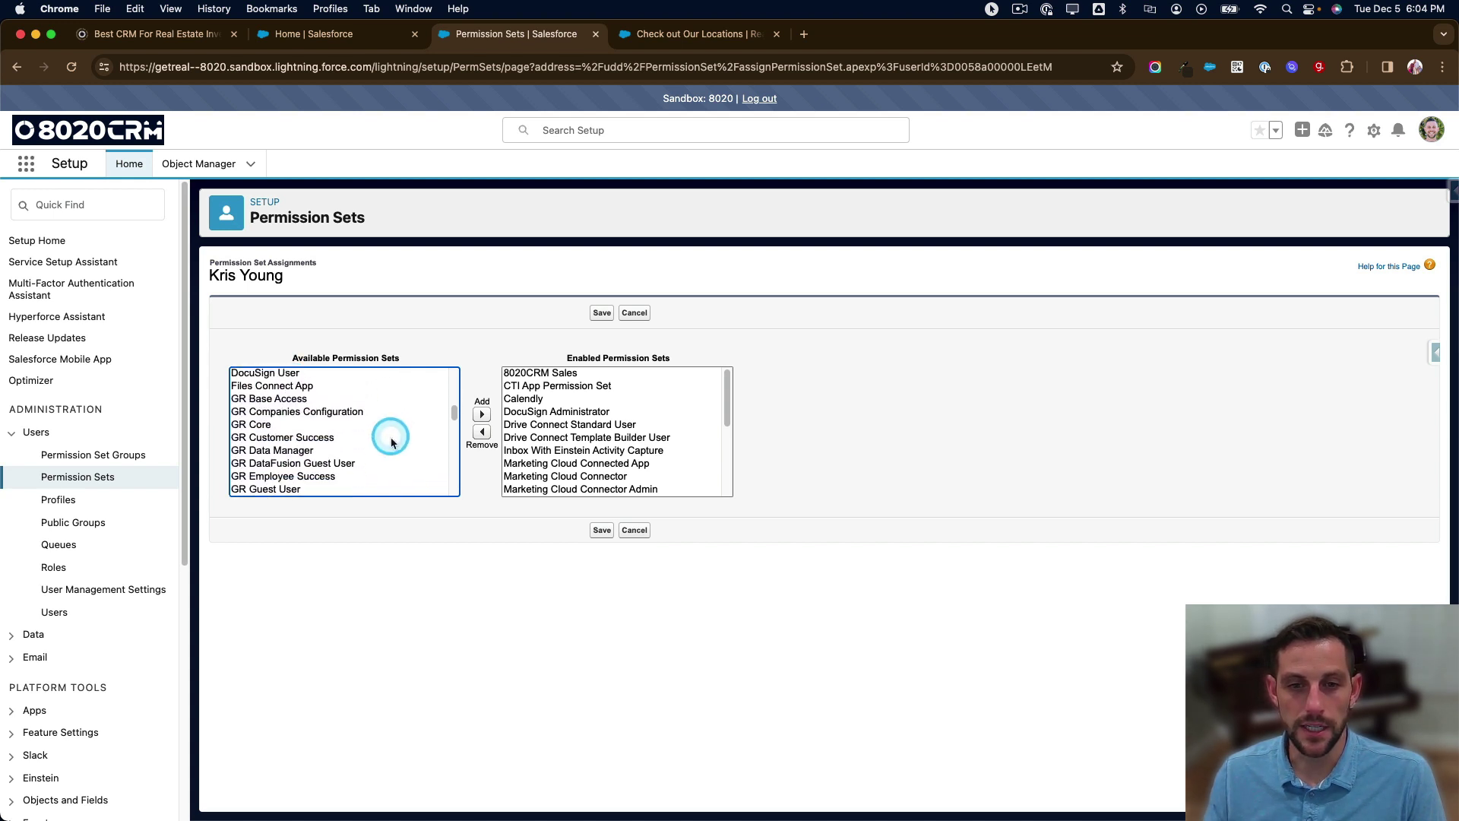
{"action": "scroll", "coordinate": [274, 394], "scroll_direction": "down", "scroll_amount": 1}
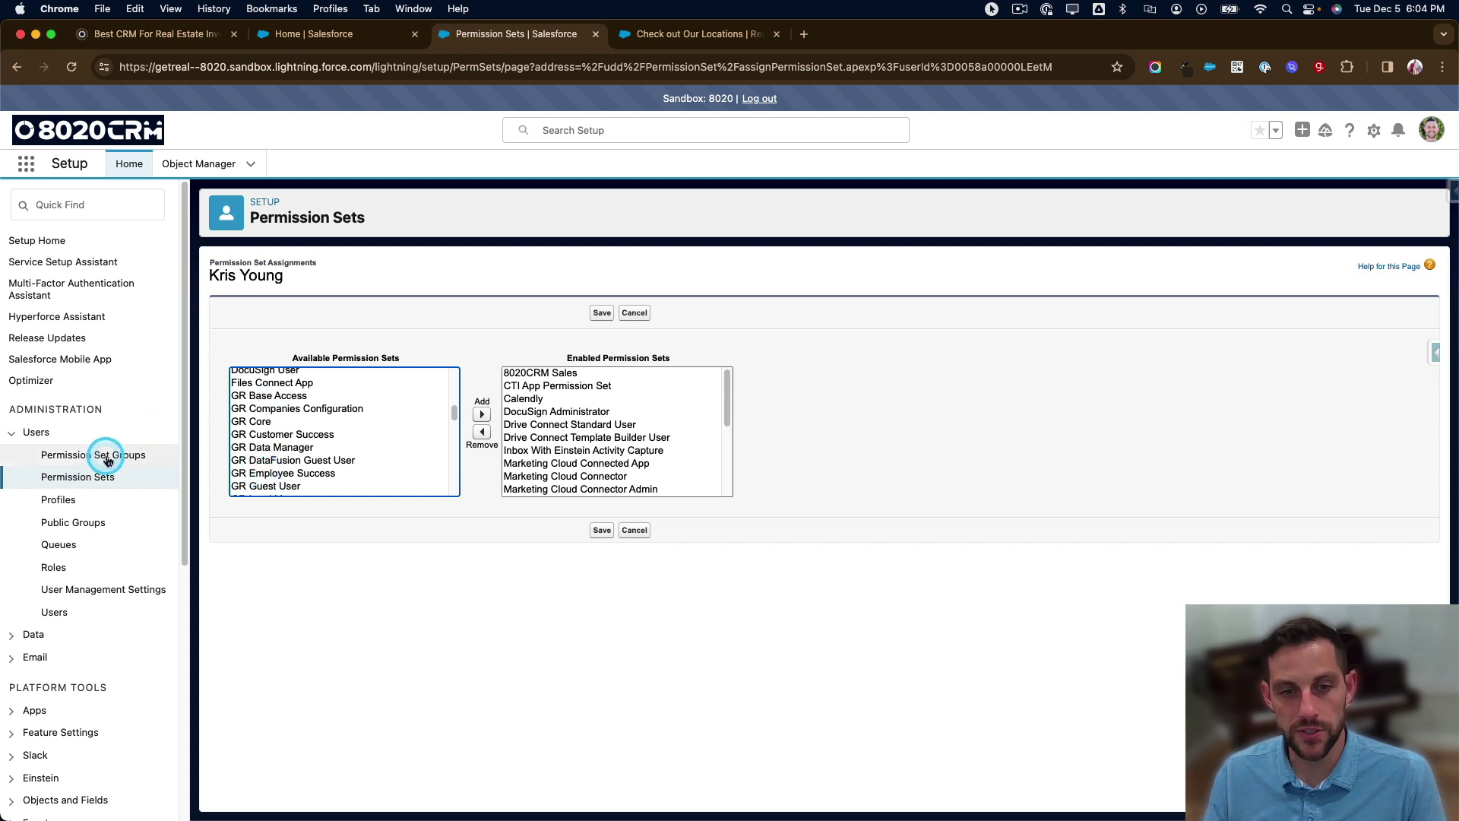
{"action": "scroll", "coordinate": [365, 414], "scroll_direction": "down", "scroll_amount": 2}
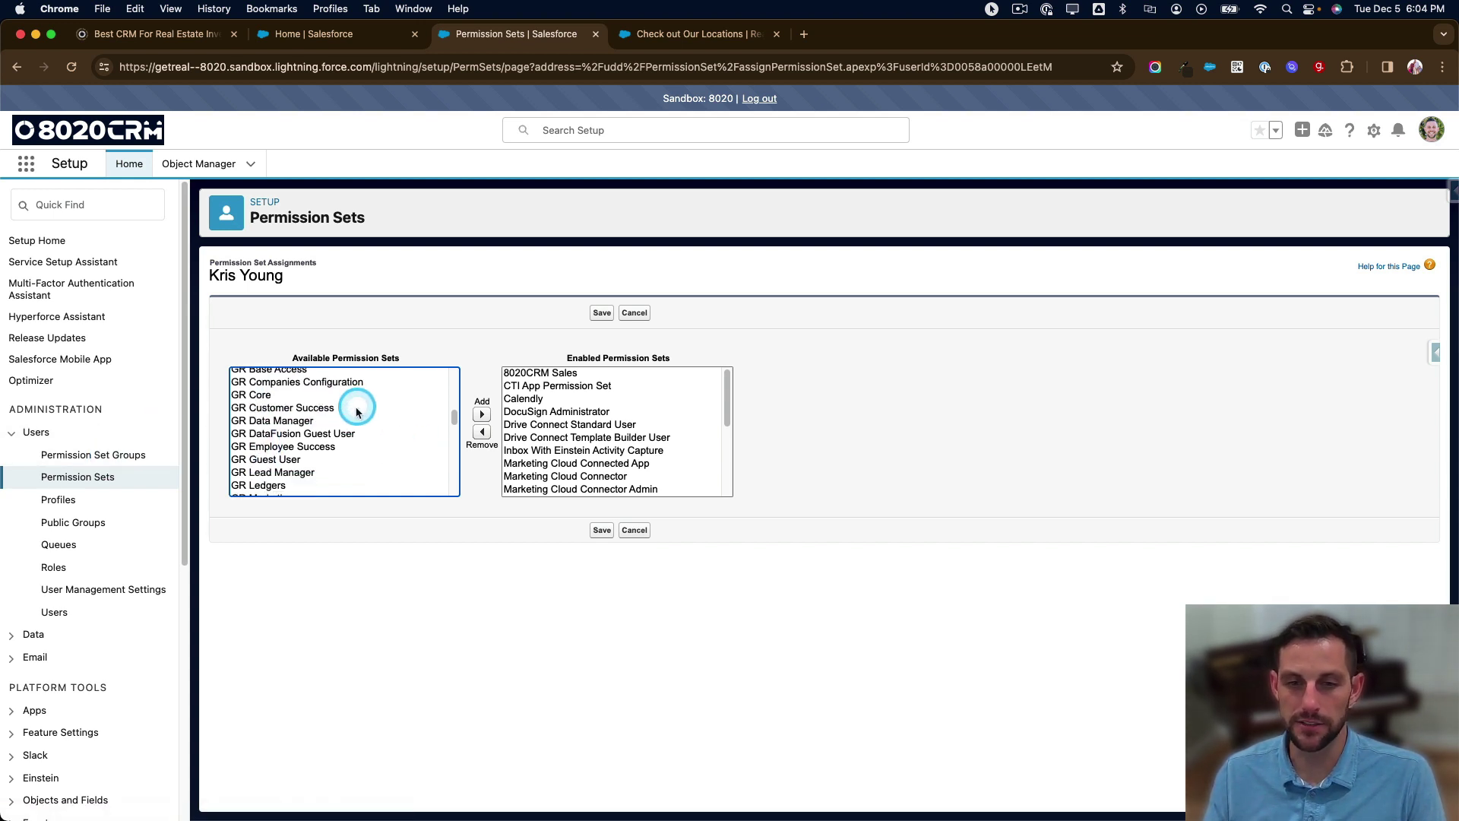
{"action": "scroll", "coordinate": [394, 416], "scroll_direction": "down", "scroll_amount": 10}
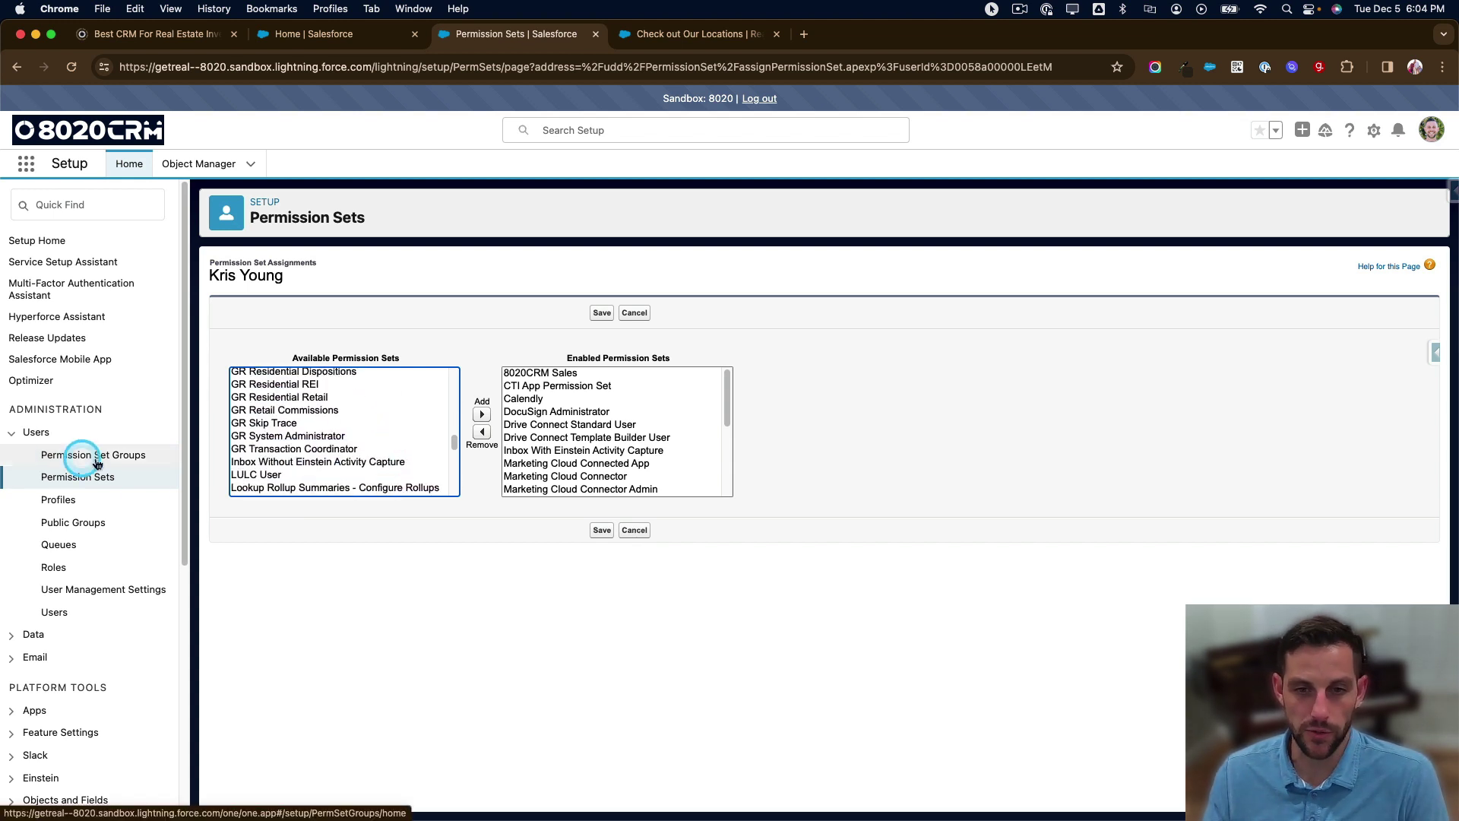
{"action": "scroll", "coordinate": [383, 417], "scroll_direction": "down", "scroll_amount": 1}
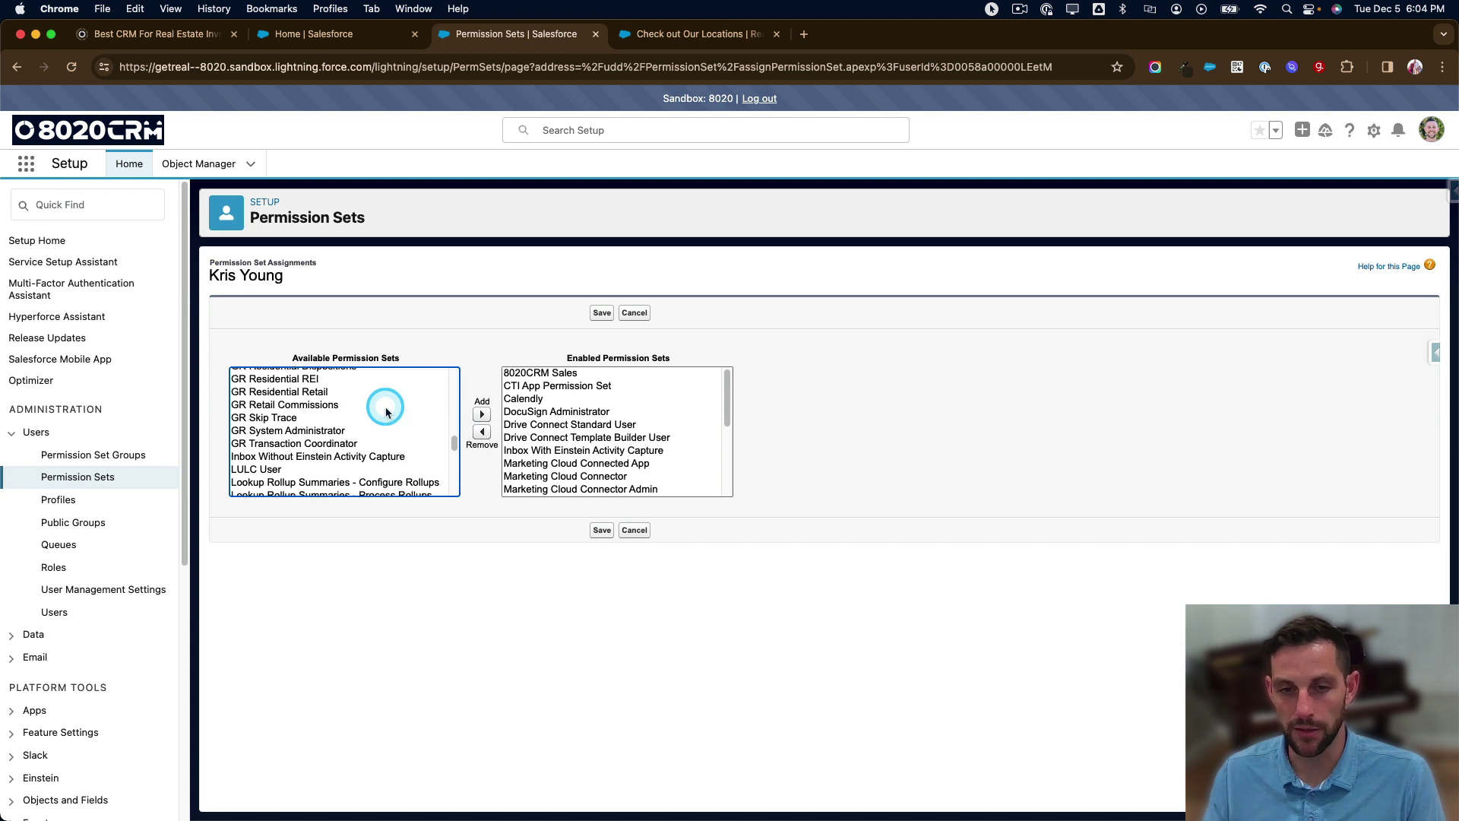
{"action": "scroll", "coordinate": [384, 410], "scroll_direction": "down", "scroll_amount": 1}
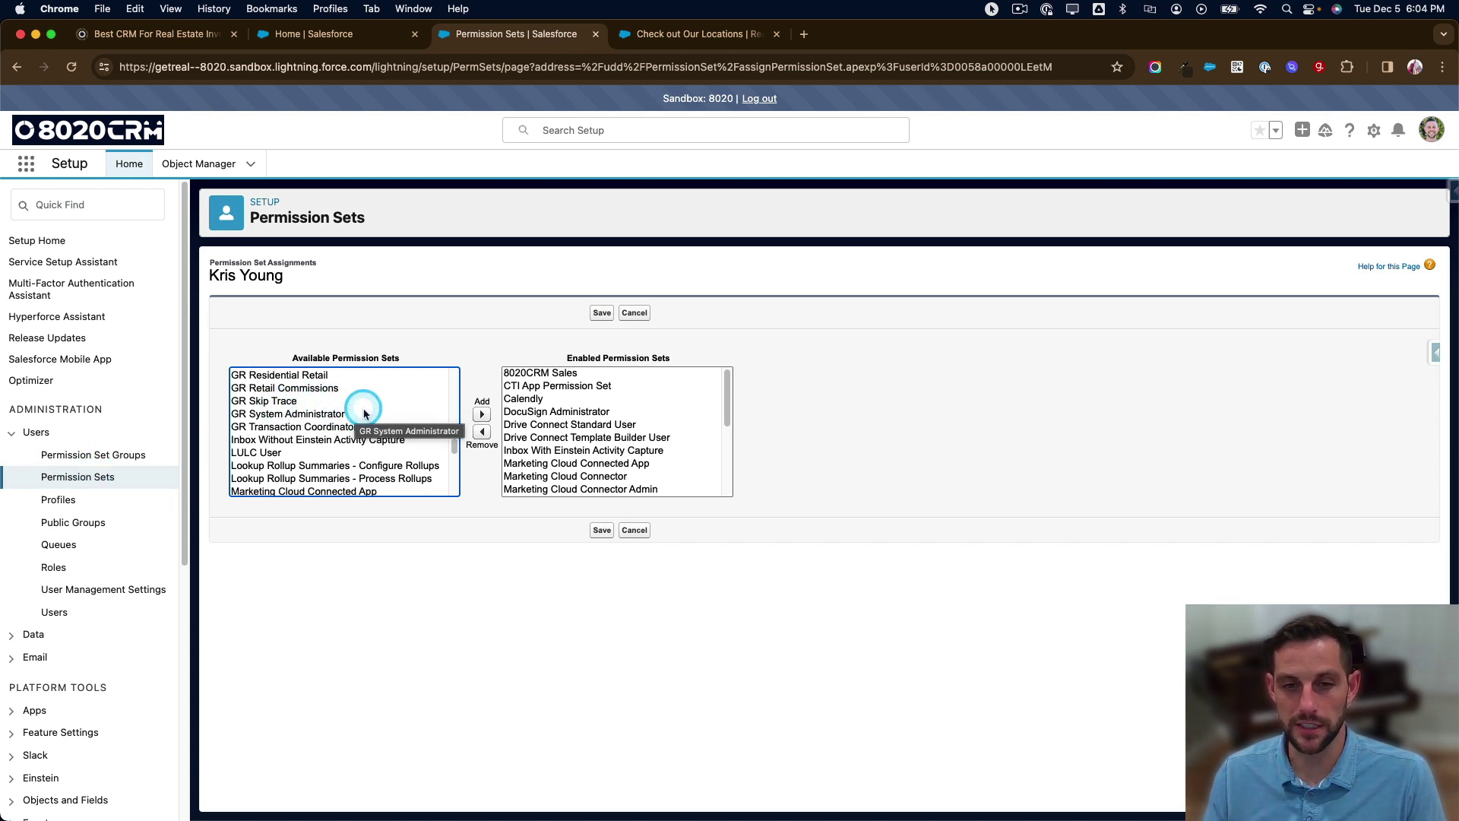
{"action": "scroll", "coordinate": [391, 412], "scroll_direction": "down", "scroll_amount": 1}
{"action": "scroll", "coordinate": [391, 415], "scroll_direction": "down", "scroll_amount": 2}
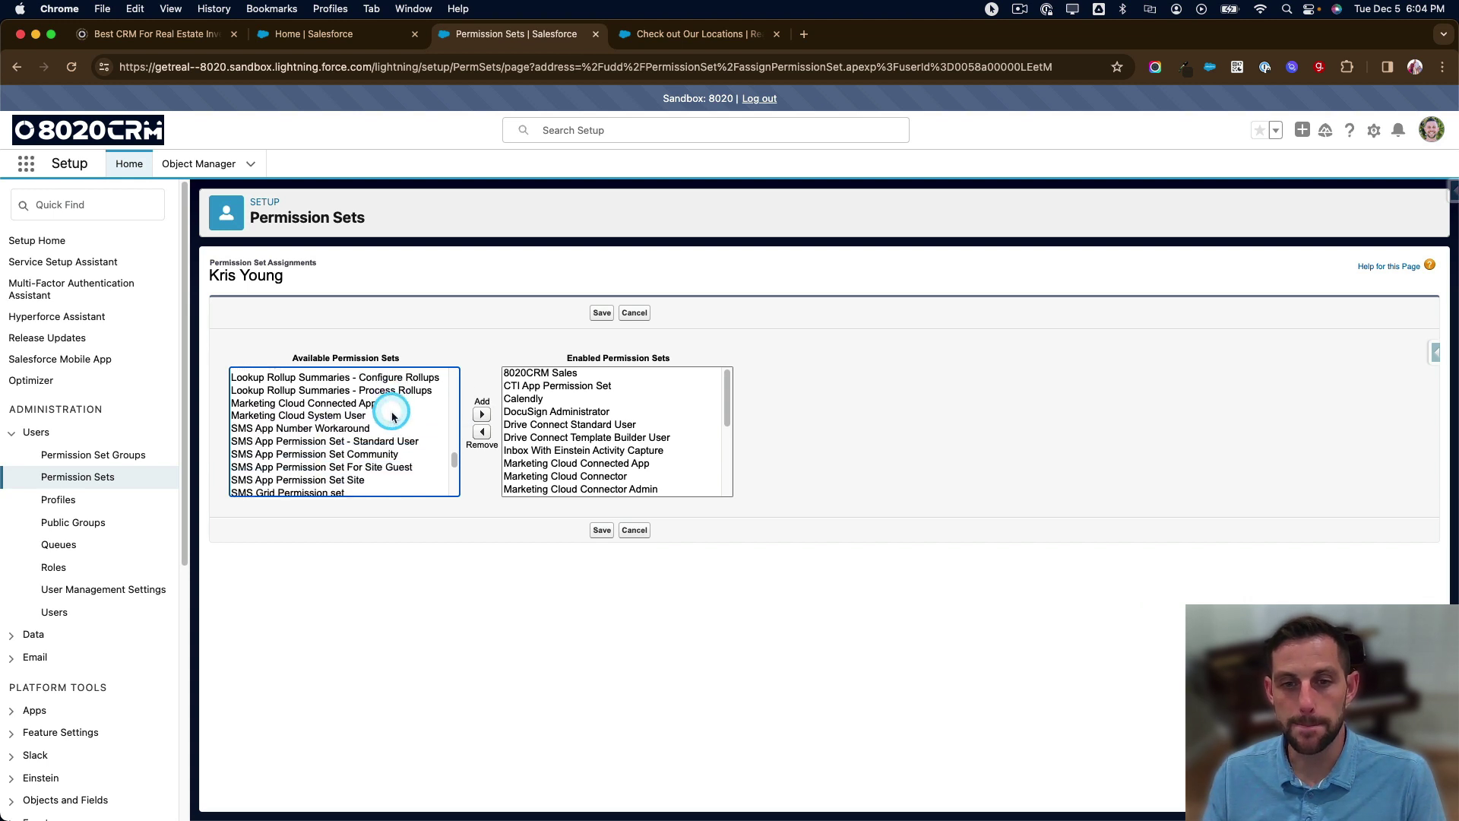
{"action": "scroll", "coordinate": [392, 416], "scroll_direction": "down", "scroll_amount": 4}
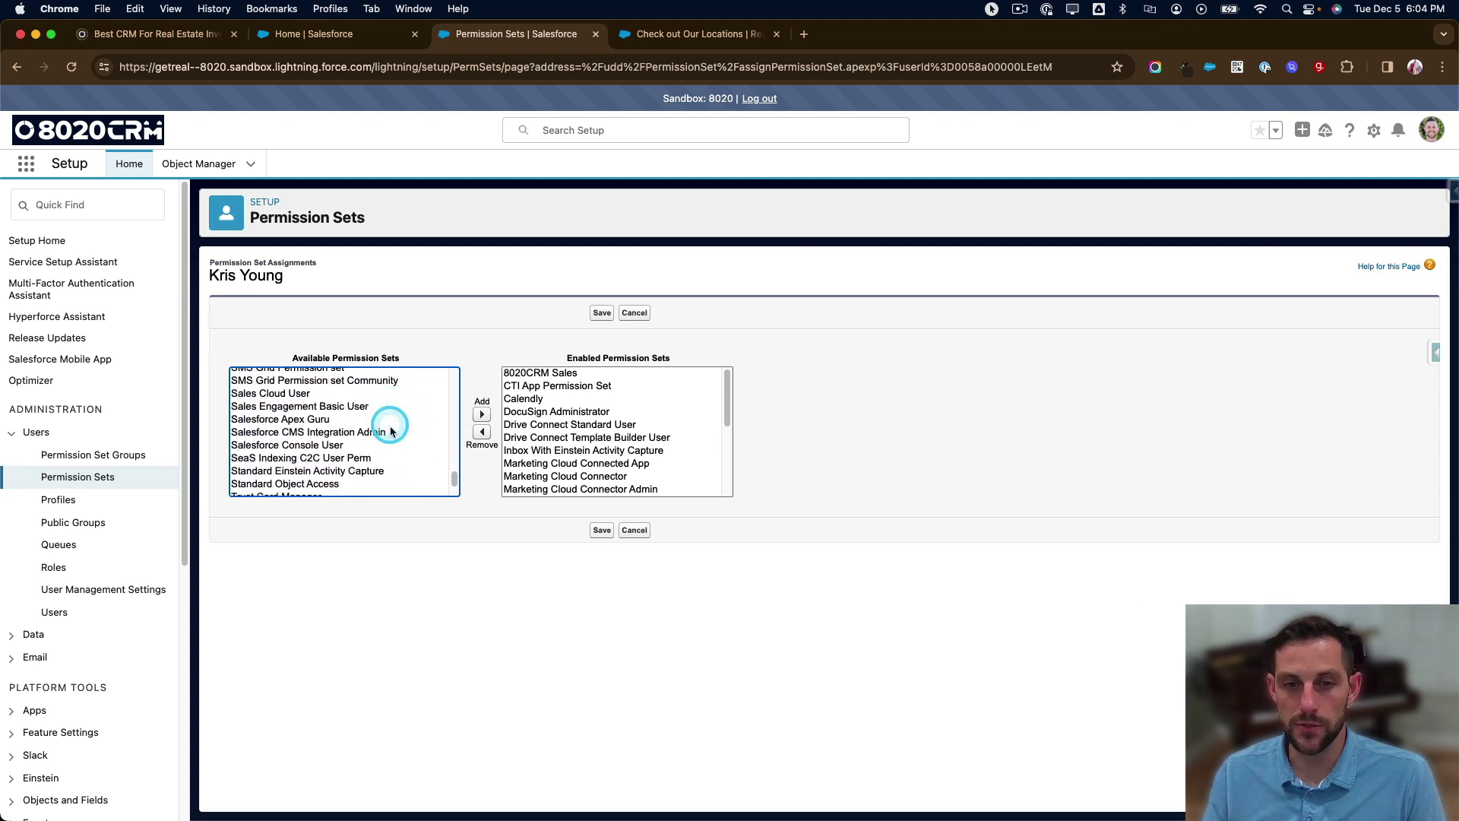
{"action": "scroll", "coordinate": [389, 439], "scroll_direction": "down", "scroll_amount": 2}
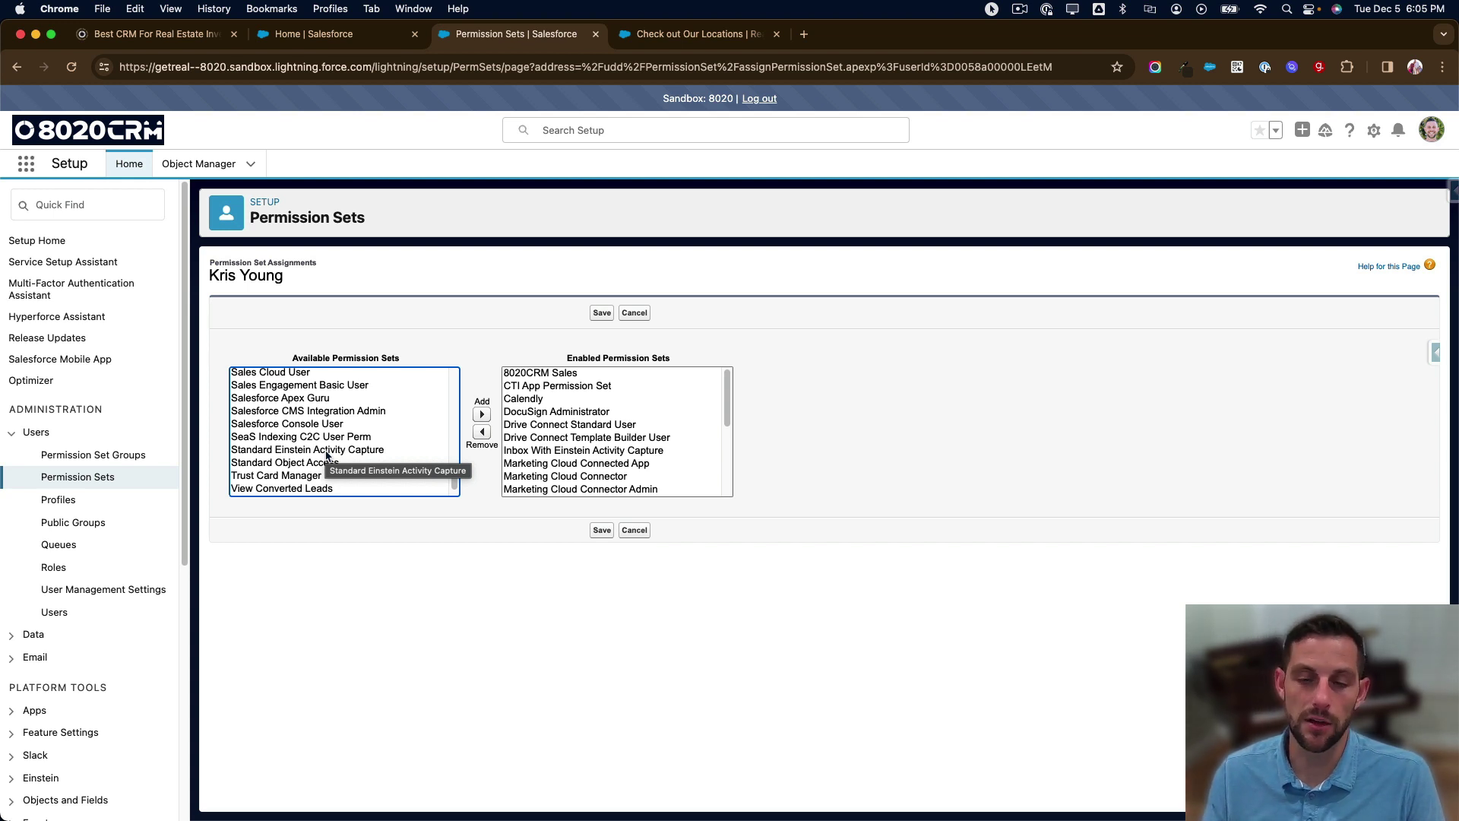
{"action": "left_click", "coordinate": [324, 467]}
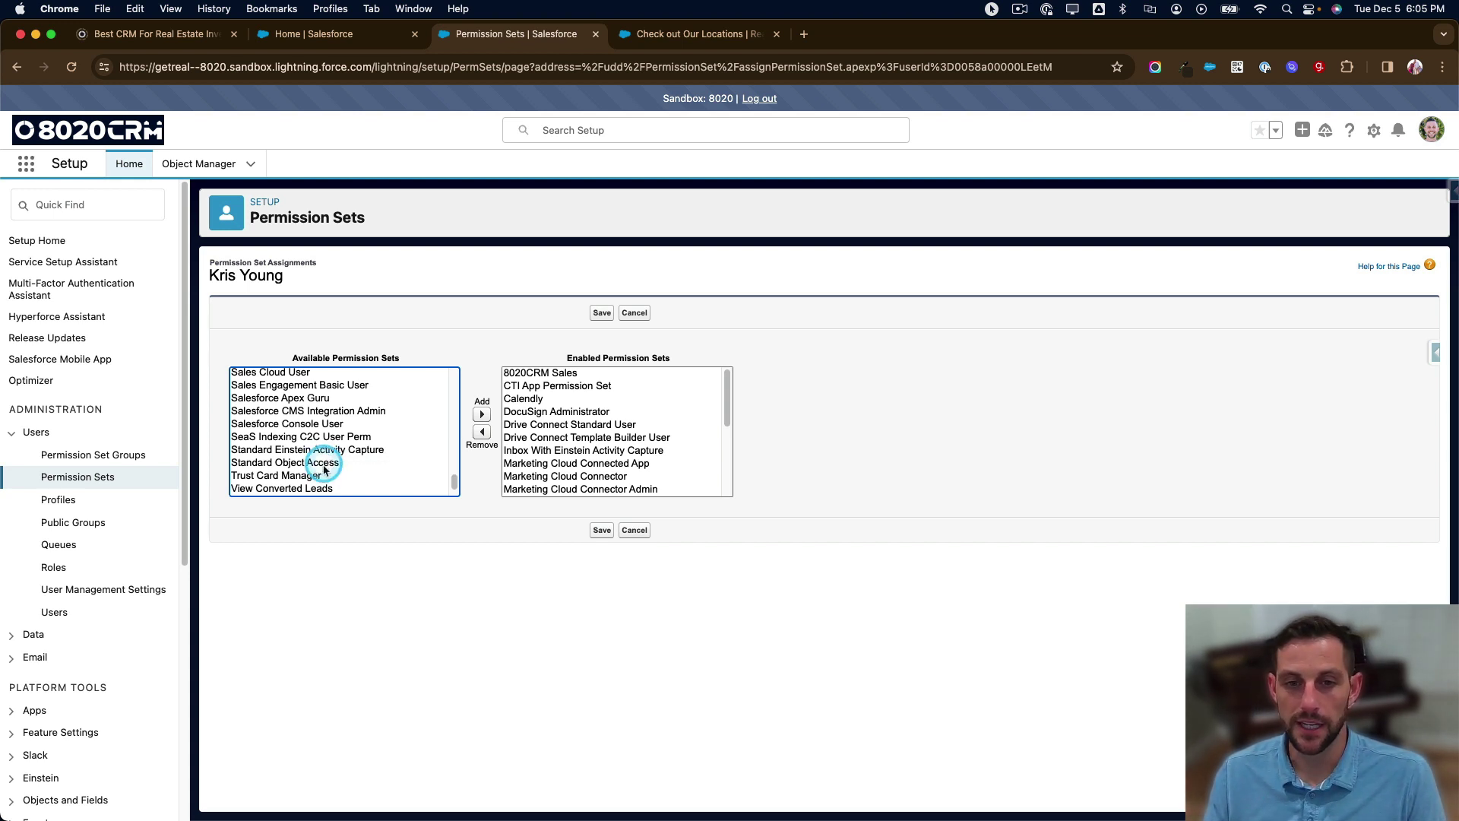
Examine the available permission sets again, from View Converted Leads at the end of the list back to the CTI and DevOps sets
{"action": "scroll", "coordinate": [319, 470], "scroll_direction": "down", "scroll_amount": 1}
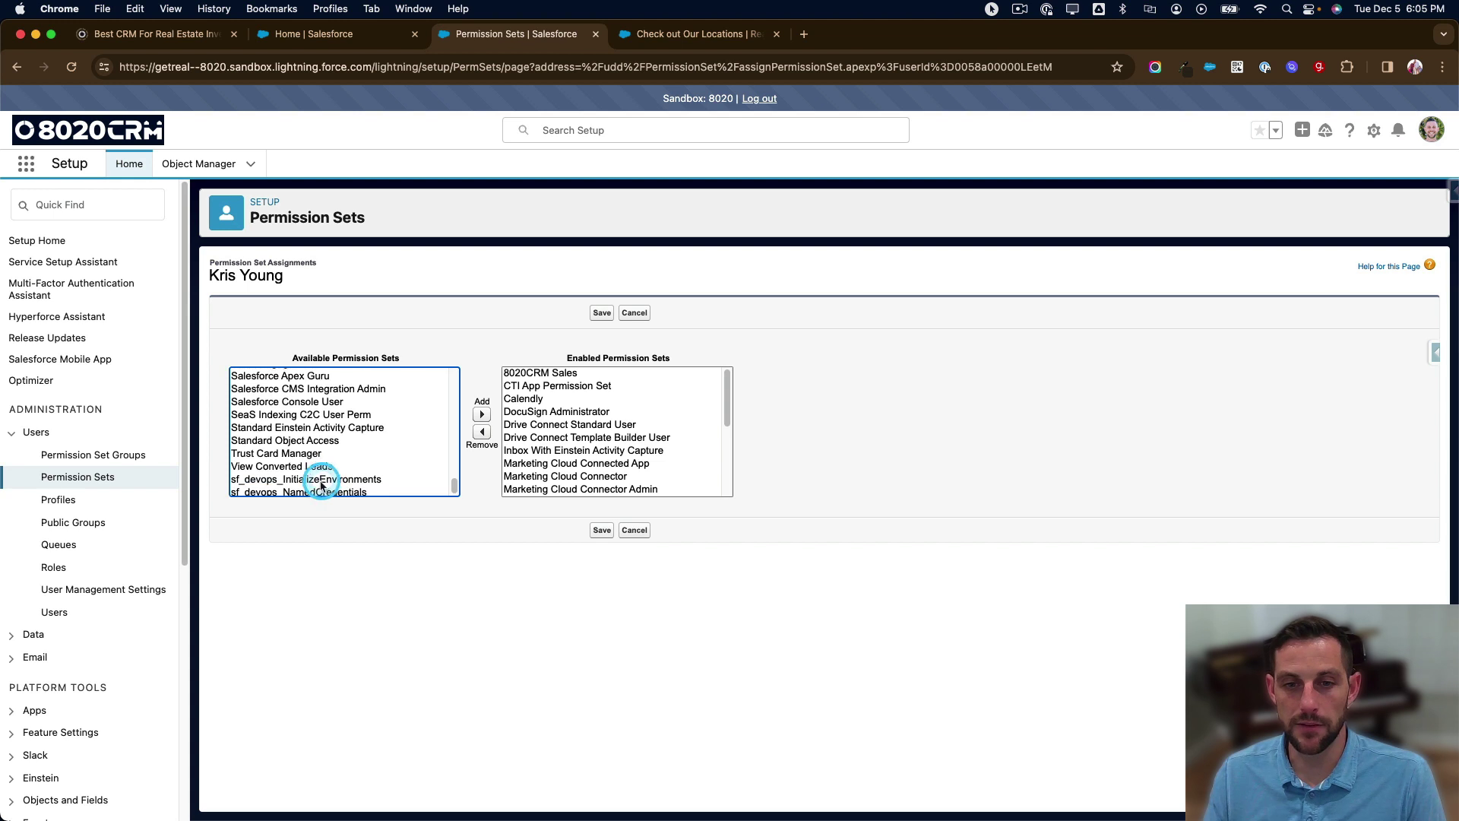
{"action": "left_click", "coordinate": [299, 468]}
{"action": "scroll", "coordinate": [304, 466], "scroll_direction": "down", "scroll_amount": 1}
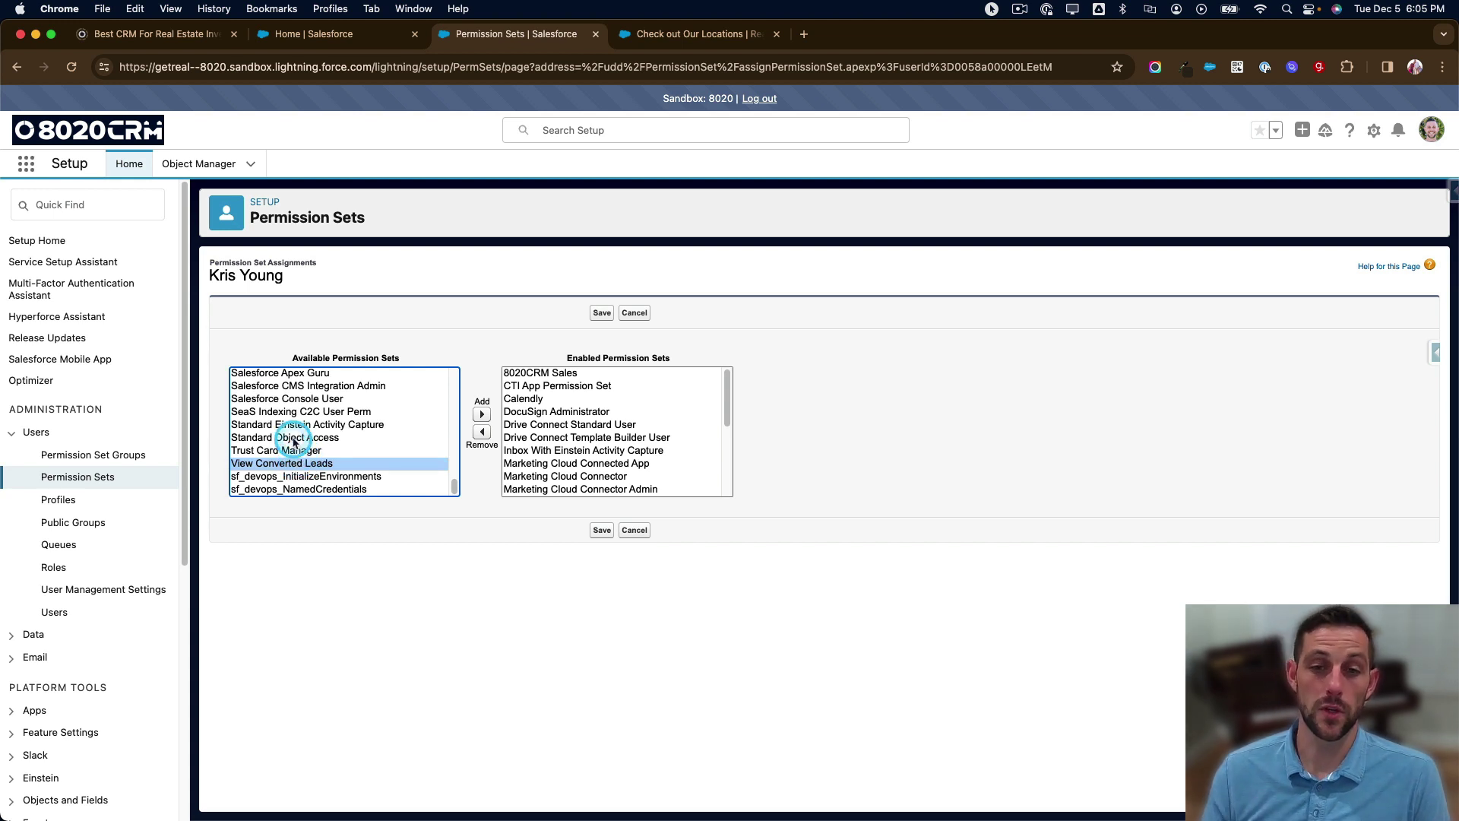
{"action": "scroll", "coordinate": [304, 416], "scroll_direction": "up", "scroll_amount": 15}
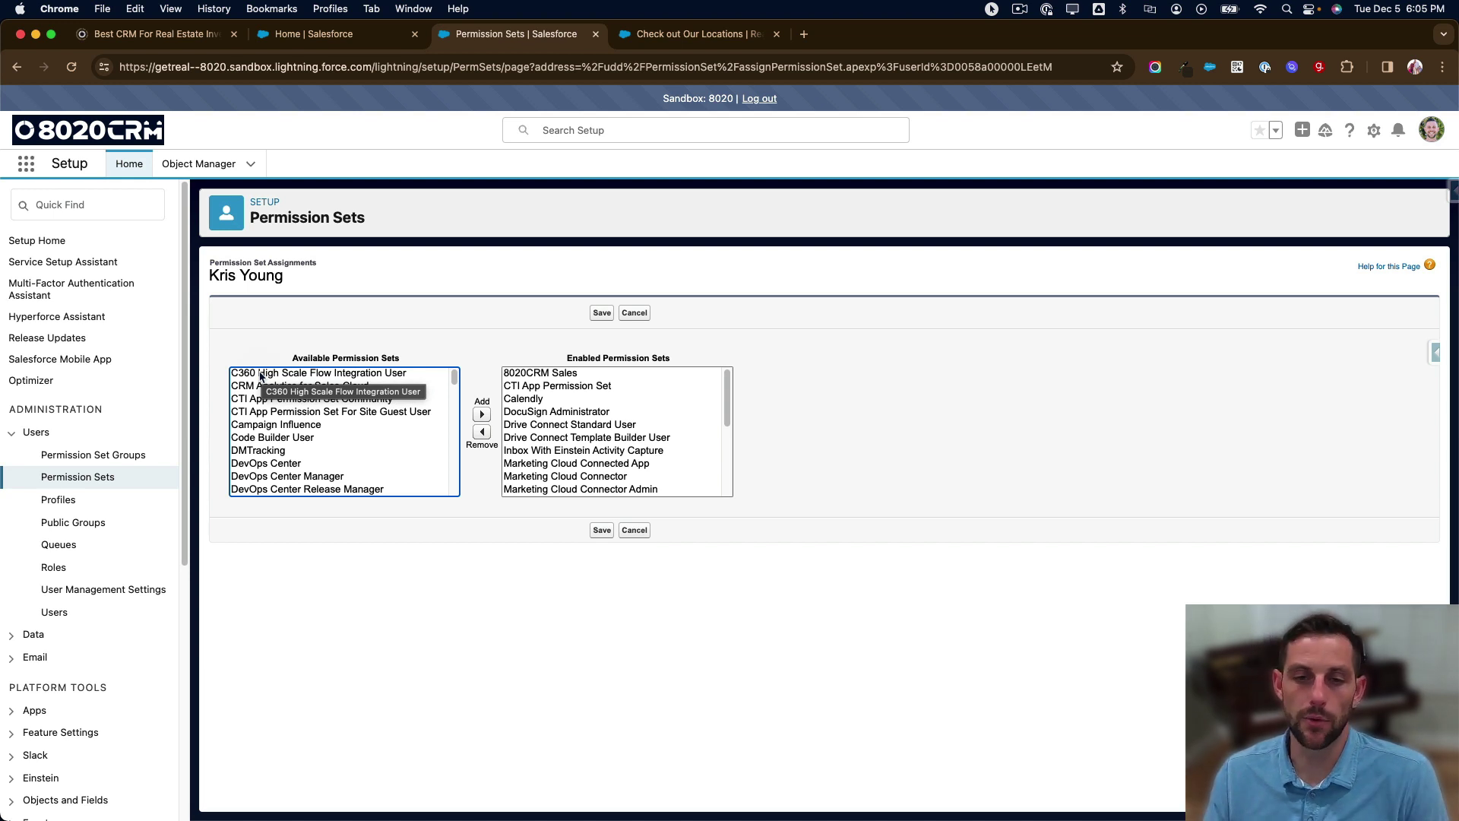
{"action": "left_click", "coordinate": [344, 460]}
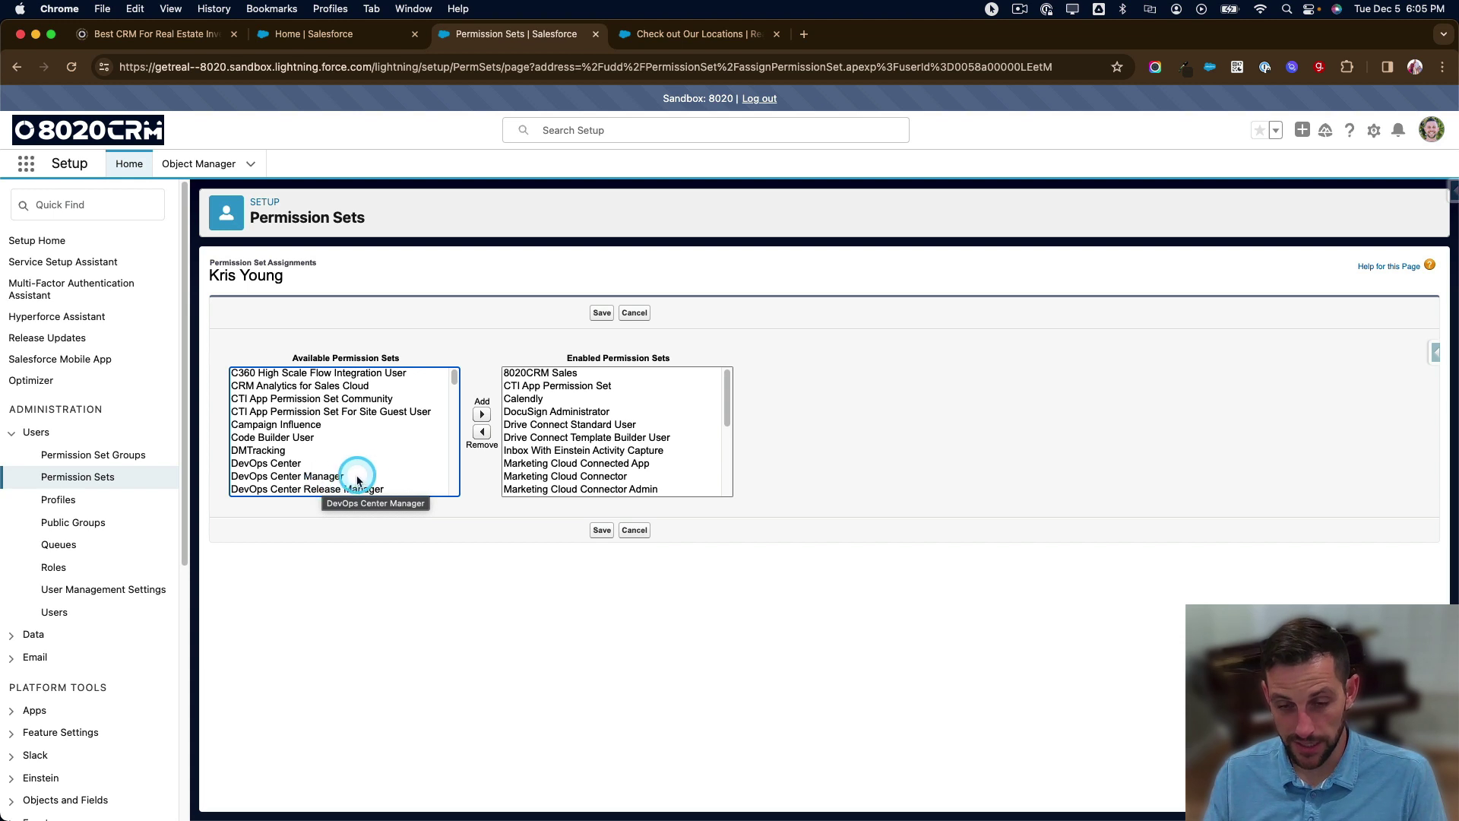
{"action": "scroll", "coordinate": [353, 479], "scroll_direction": "down", "scroll_amount": 2}
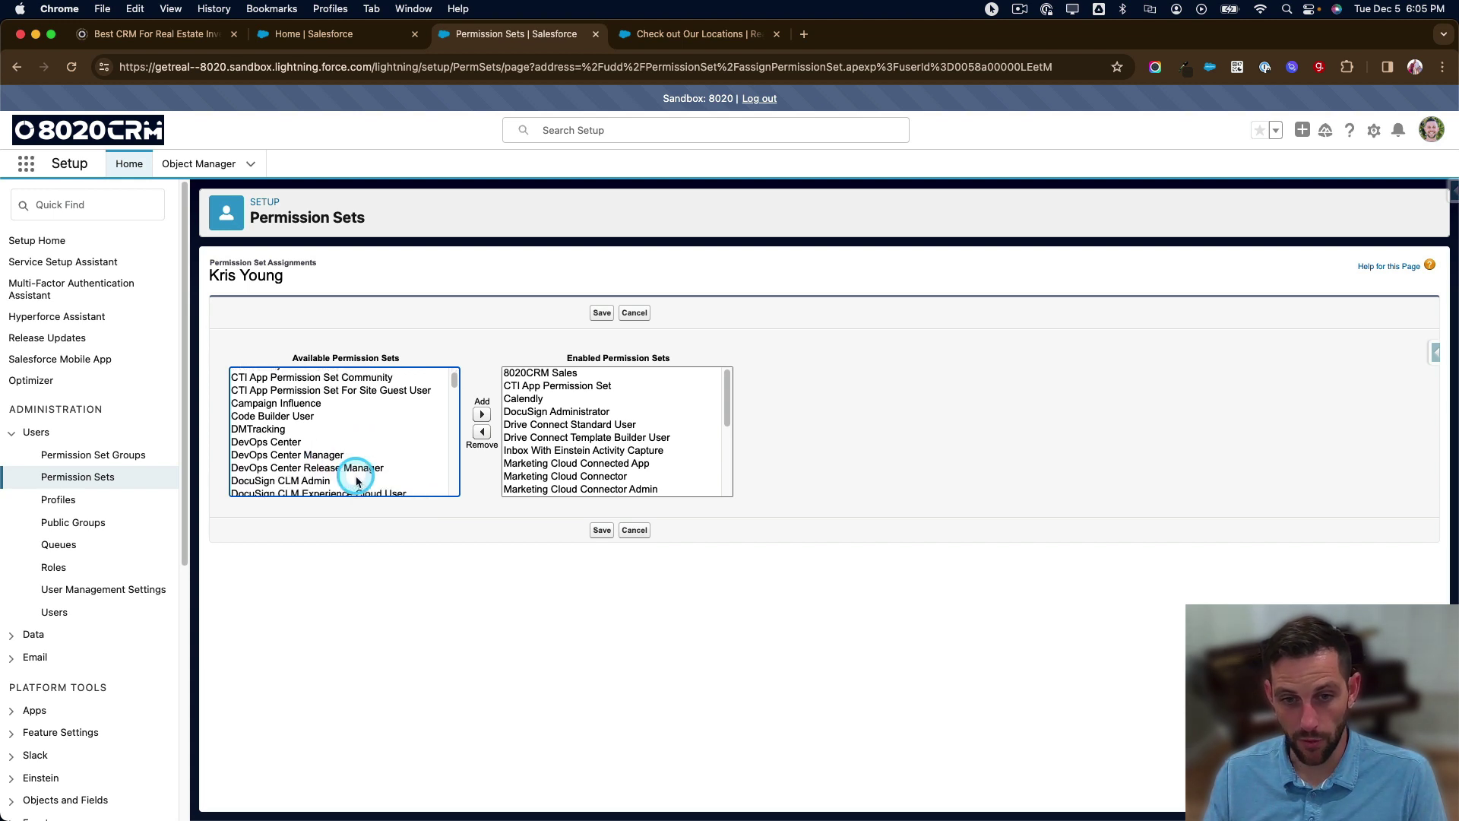
Open the Profiles page and examine the listed profiles, especially System Admin, Residential Retail and Residential REI
{"action": "left_click", "coordinate": [58, 499]}
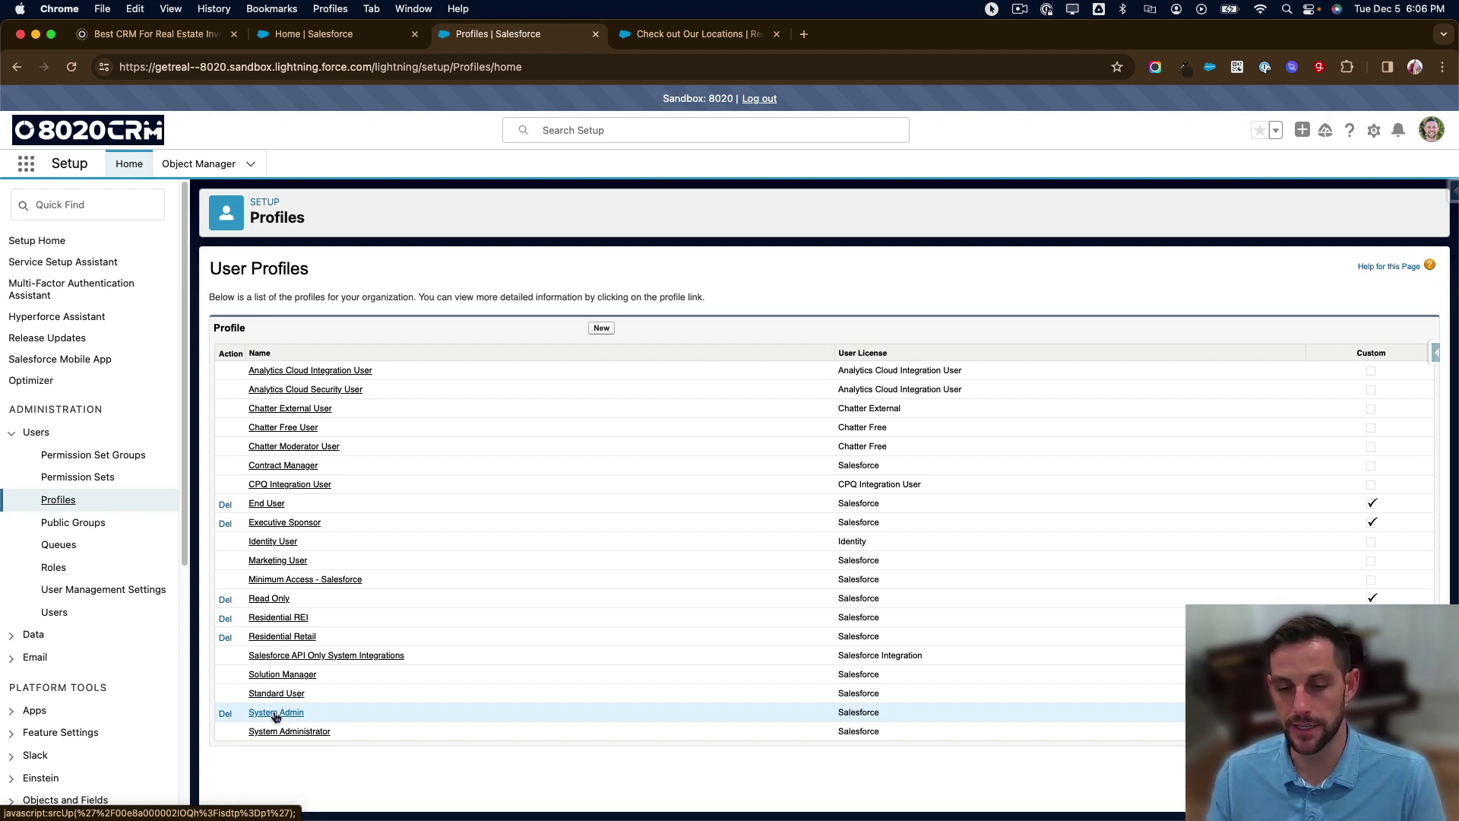
{"action": "left_click", "coordinate": [278, 715]}
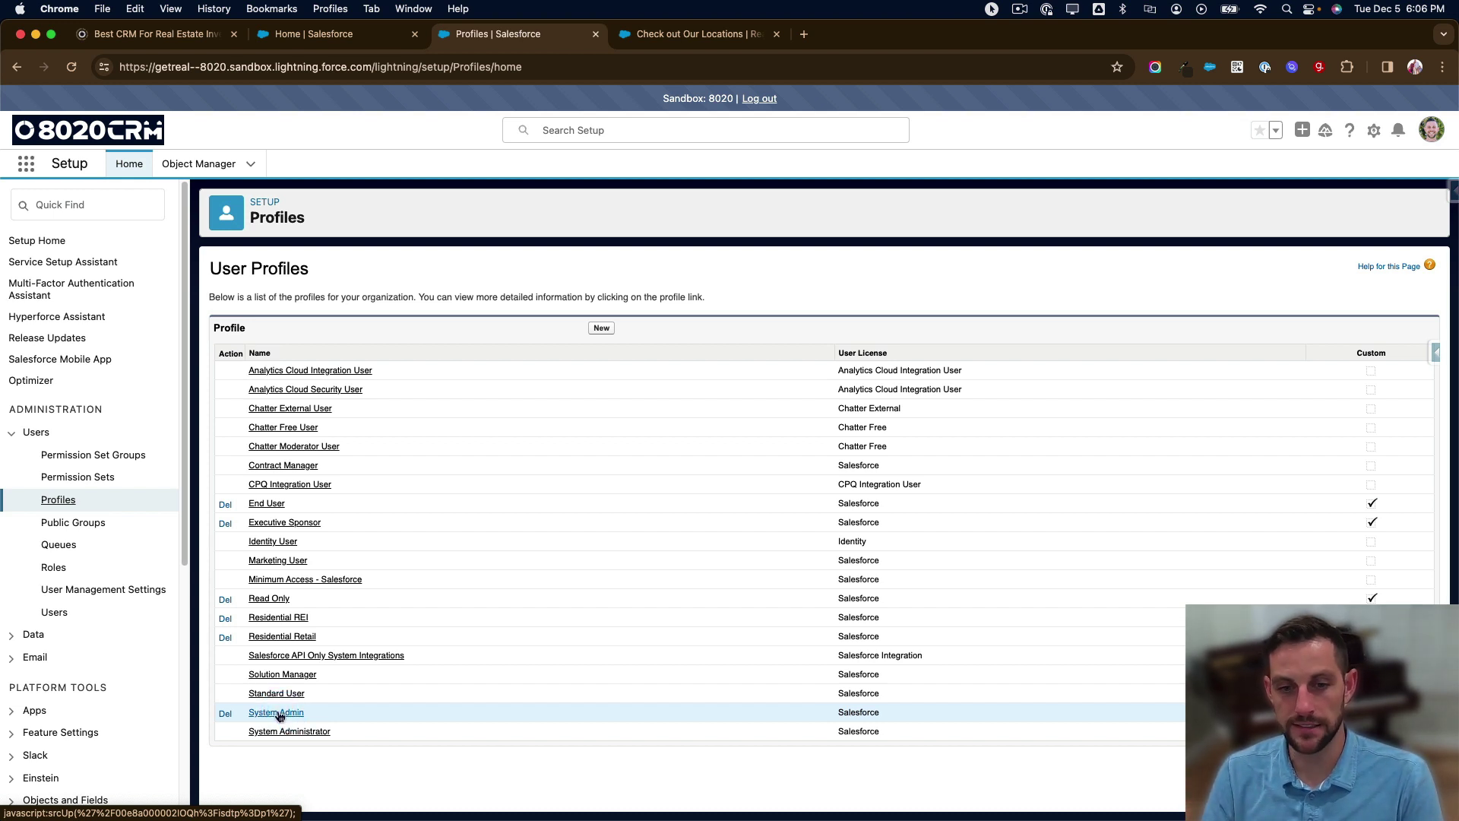
{"action": "left_click", "coordinate": [304, 641]}
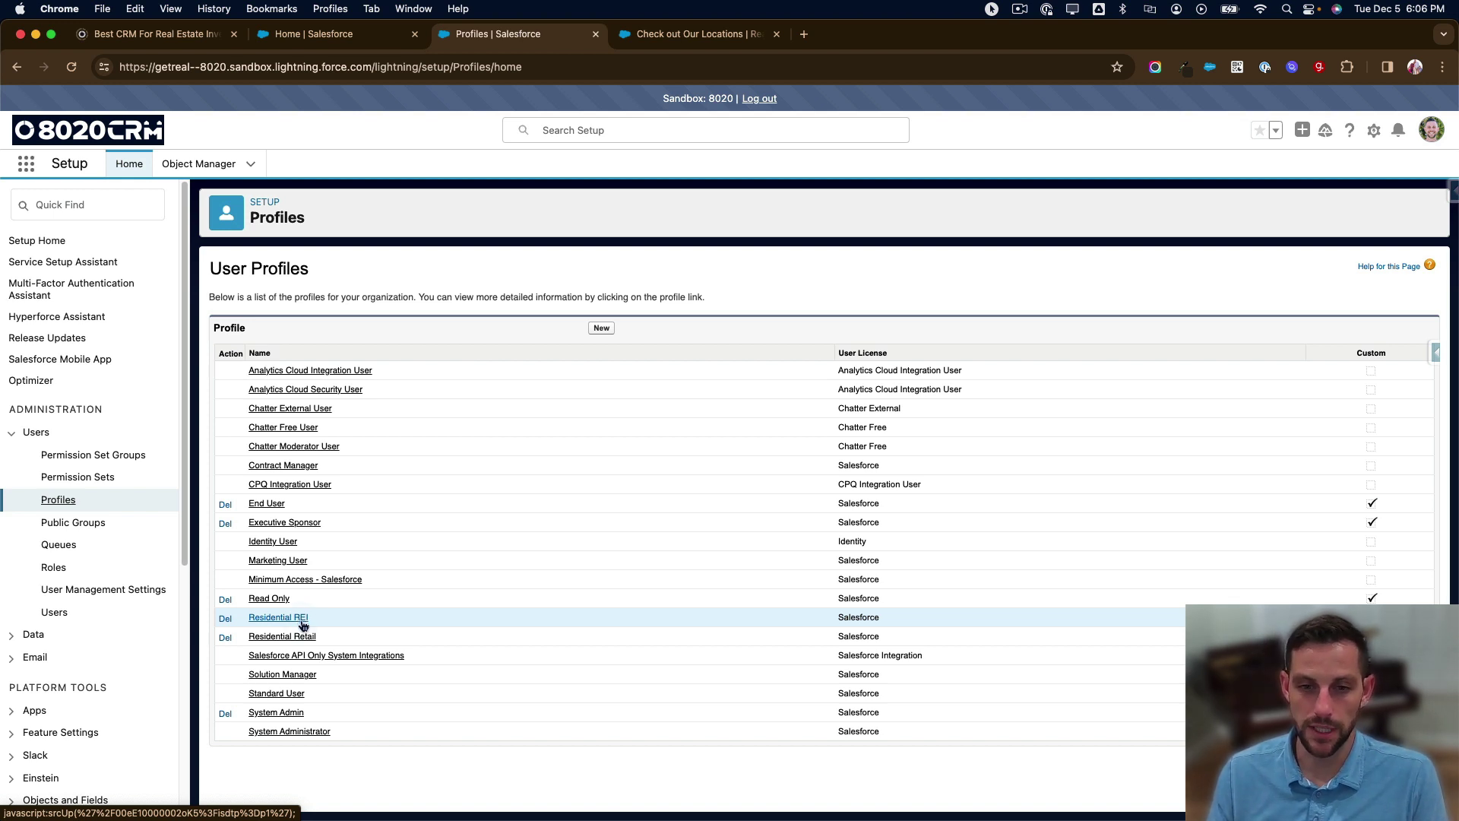
{"action": "left_click", "coordinate": [302, 621]}
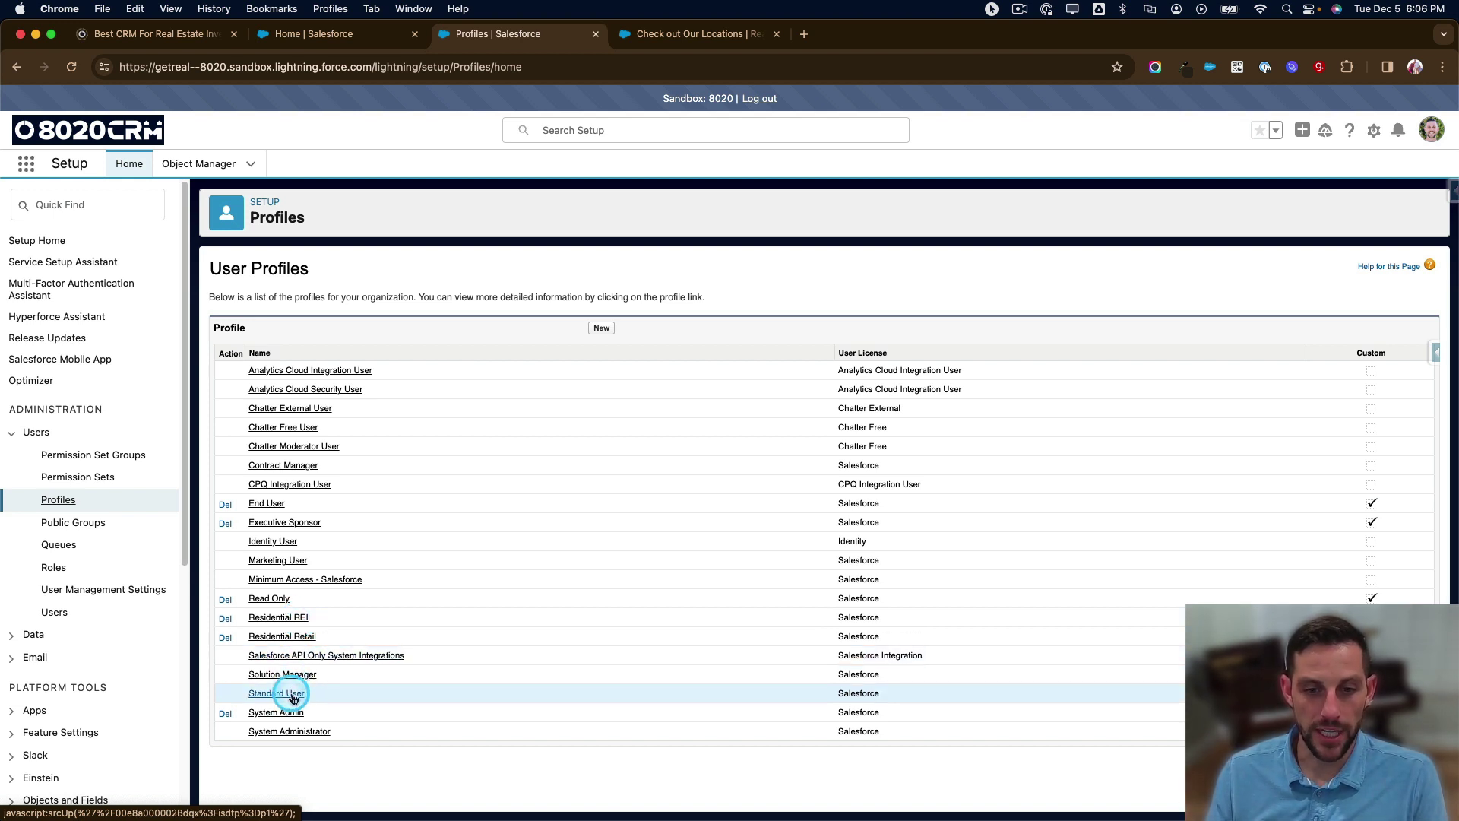
{"action": "left_click", "coordinate": [289, 648]}
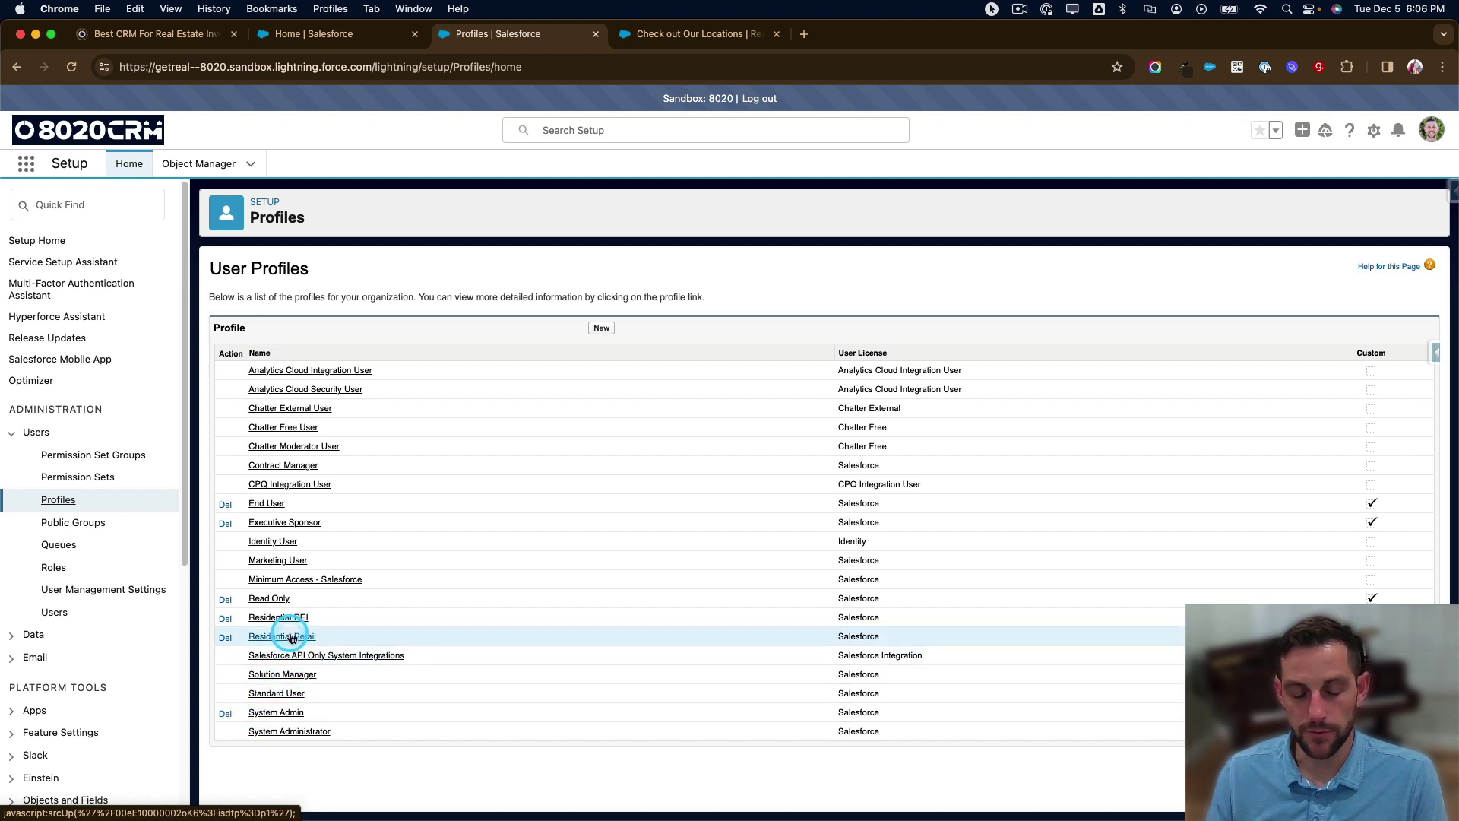
{"action": "left_click", "coordinate": [277, 622]}
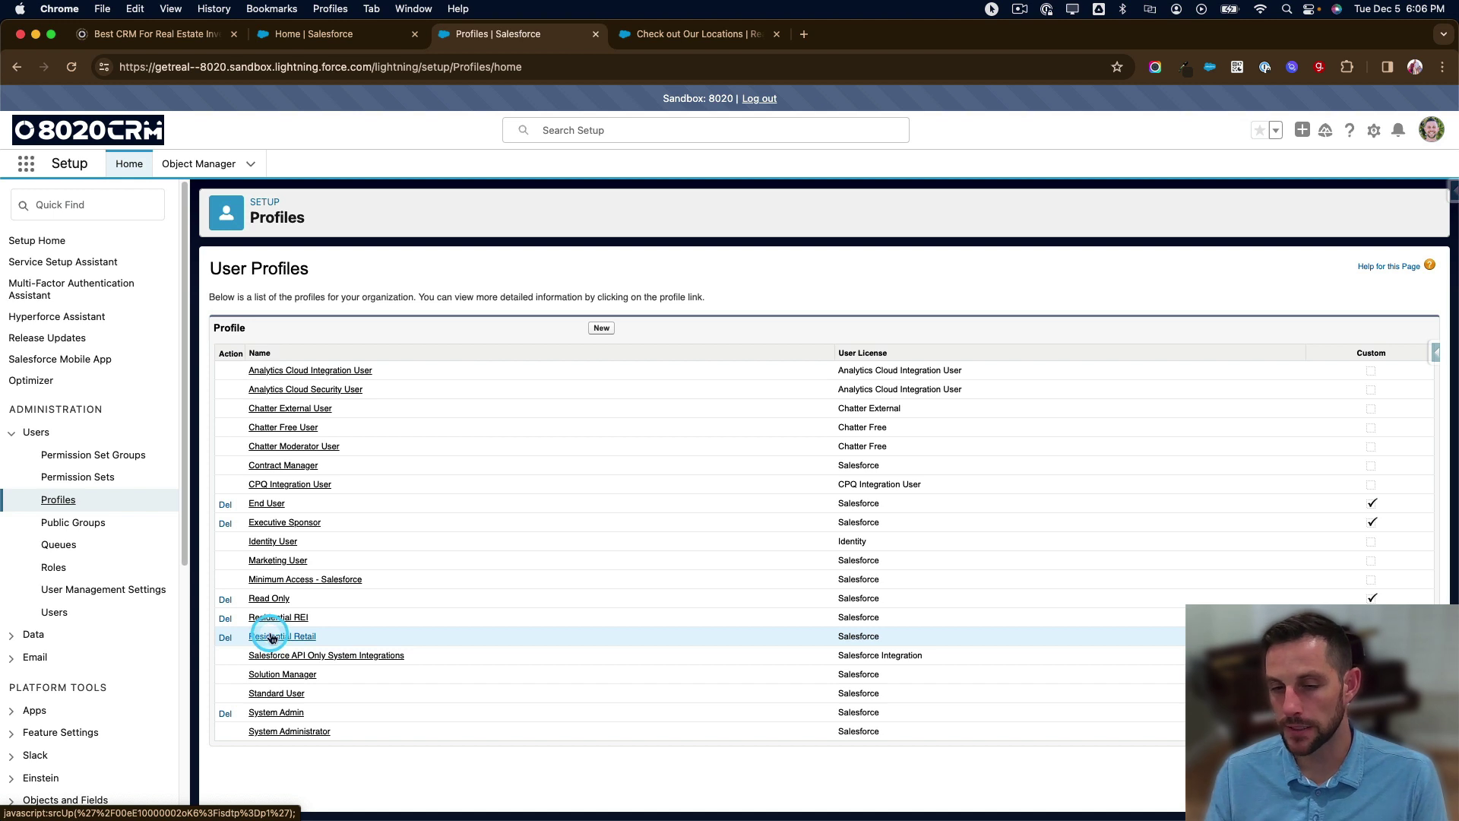
{"action": "left_click", "coordinate": [276, 625]}
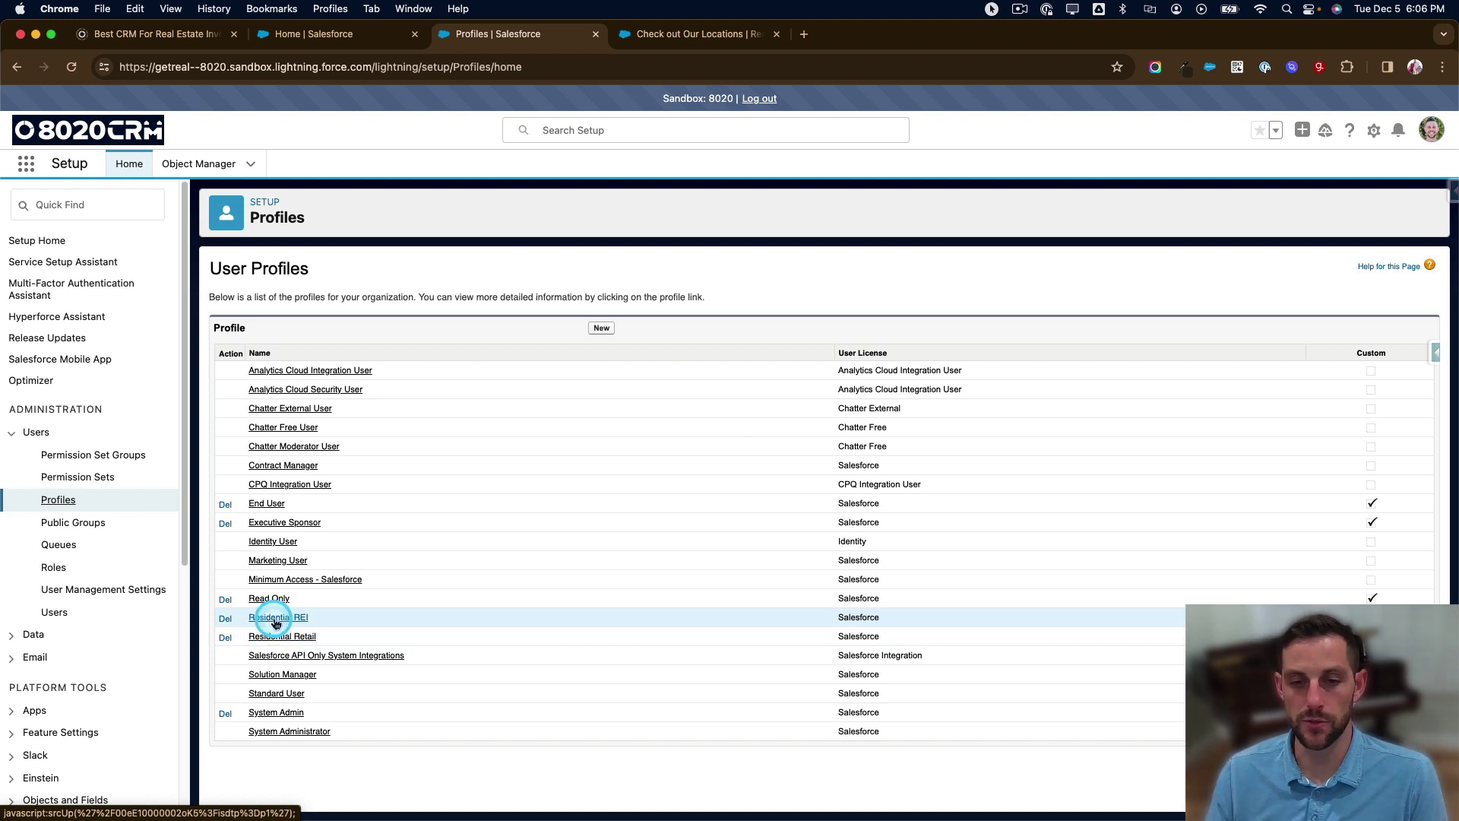
{"action": "left_click", "coordinate": [275, 622]}
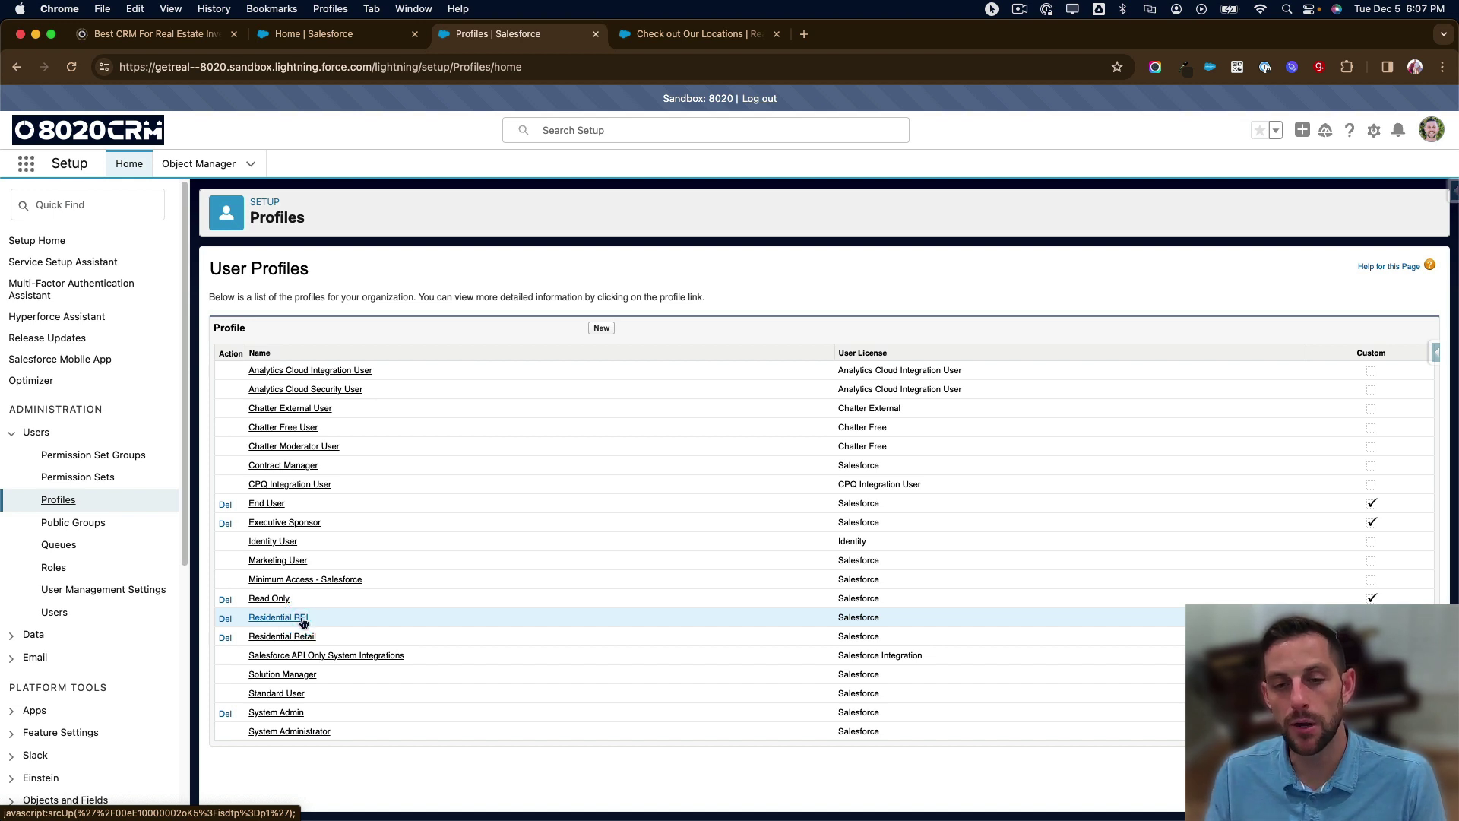
Open the All Permission Sets list and go to its second page to examine the GR permission sets
{"action": "left_click", "coordinate": [89, 479]}
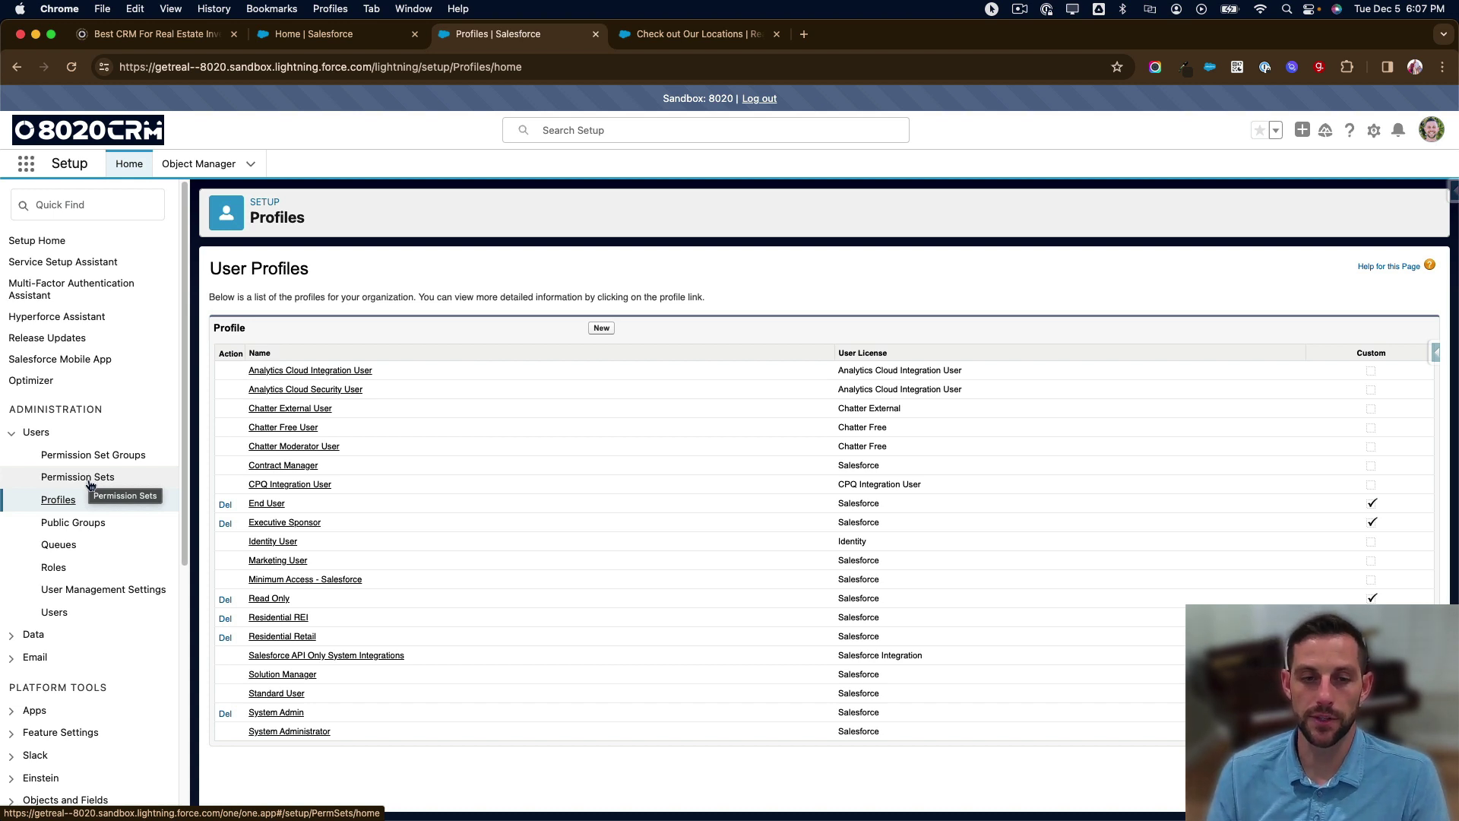
{"action": "left_click", "coordinate": [83, 525]}
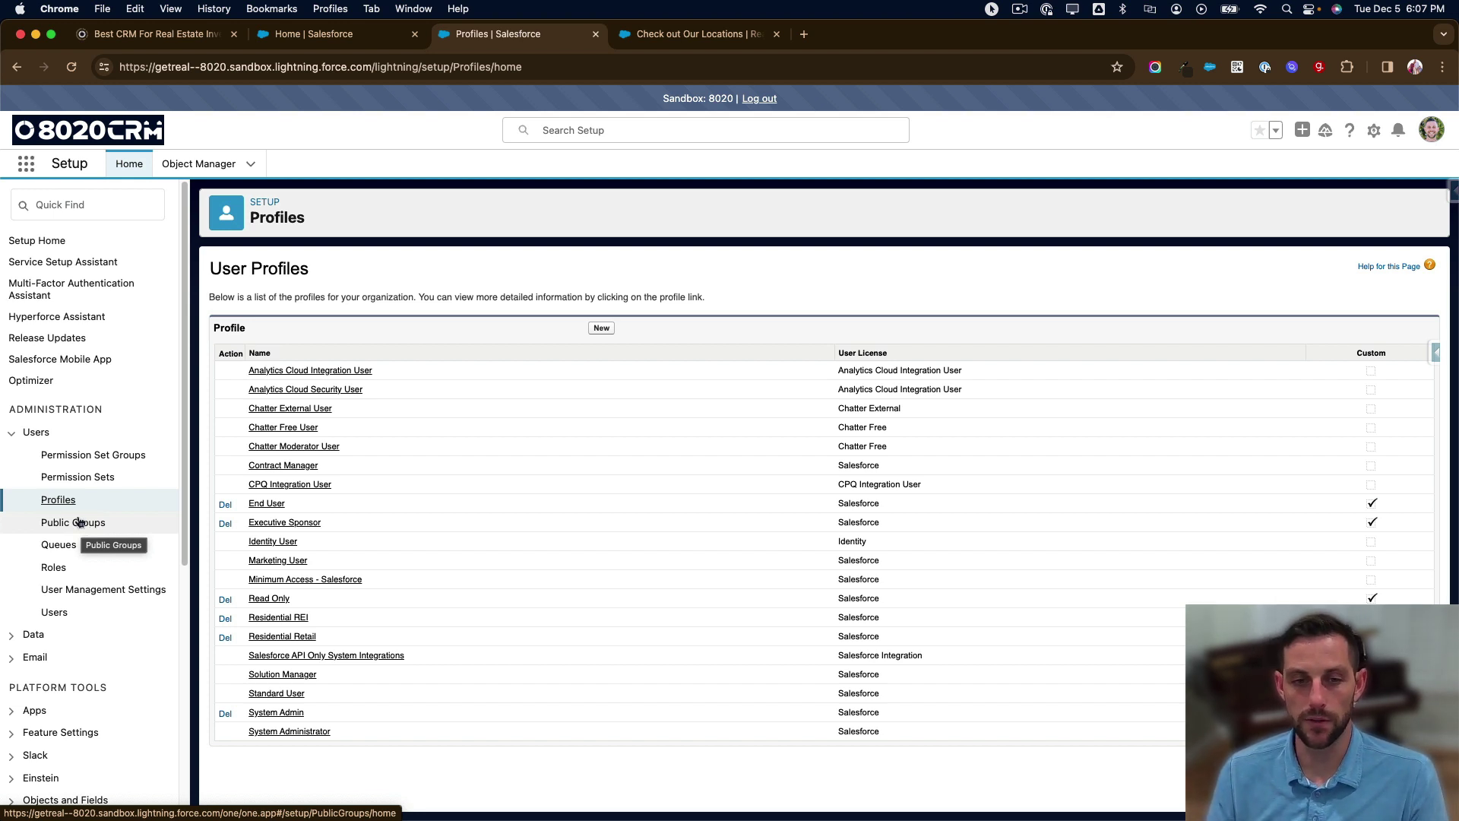
{"action": "left_click", "coordinate": [60, 614]}
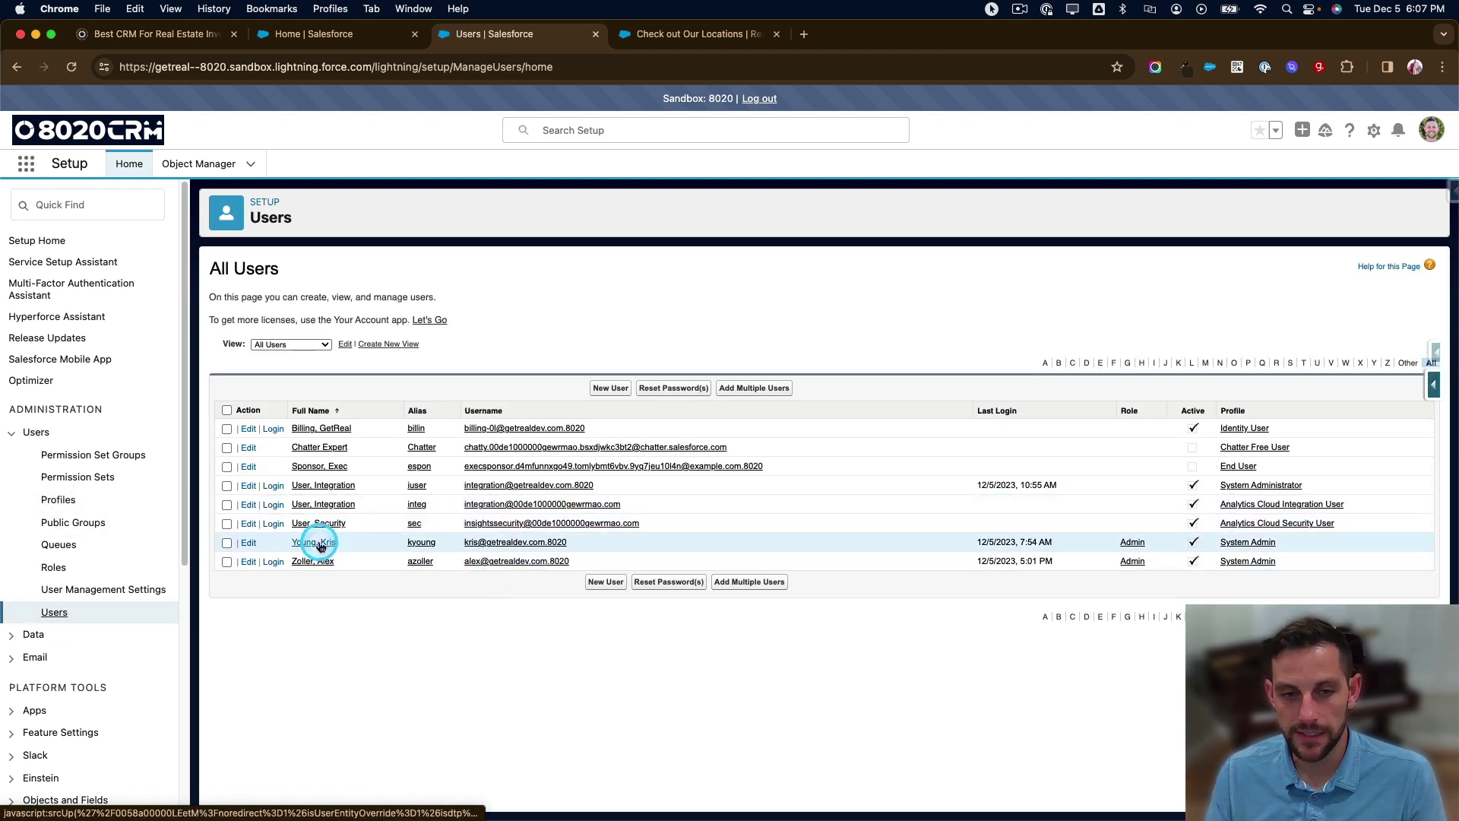
{"action": "left_click", "coordinate": [90, 477]}
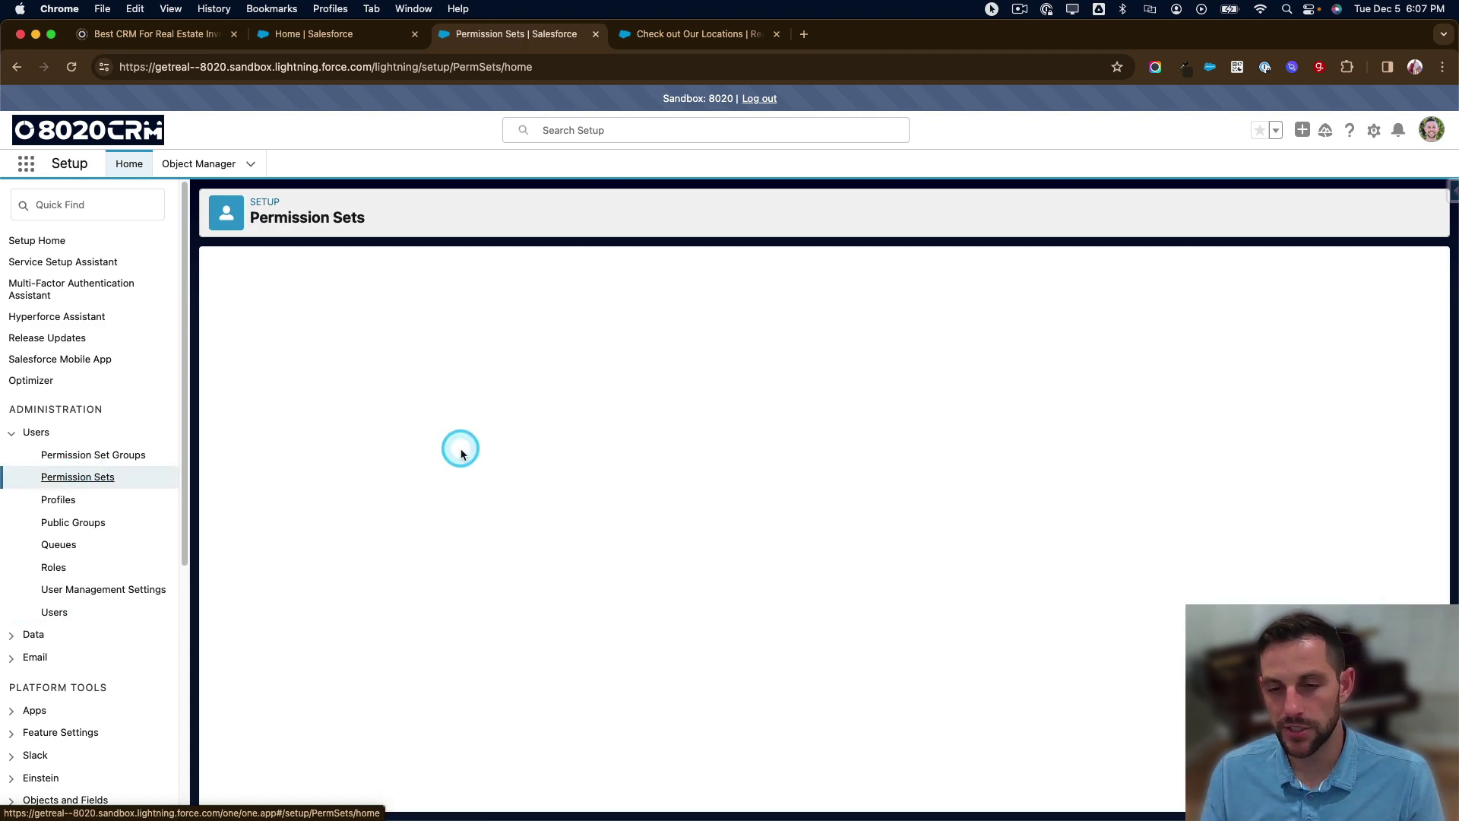
{"action": "scroll", "coordinate": [471, 524], "scroll_direction": "down", "scroll_amount": 2}
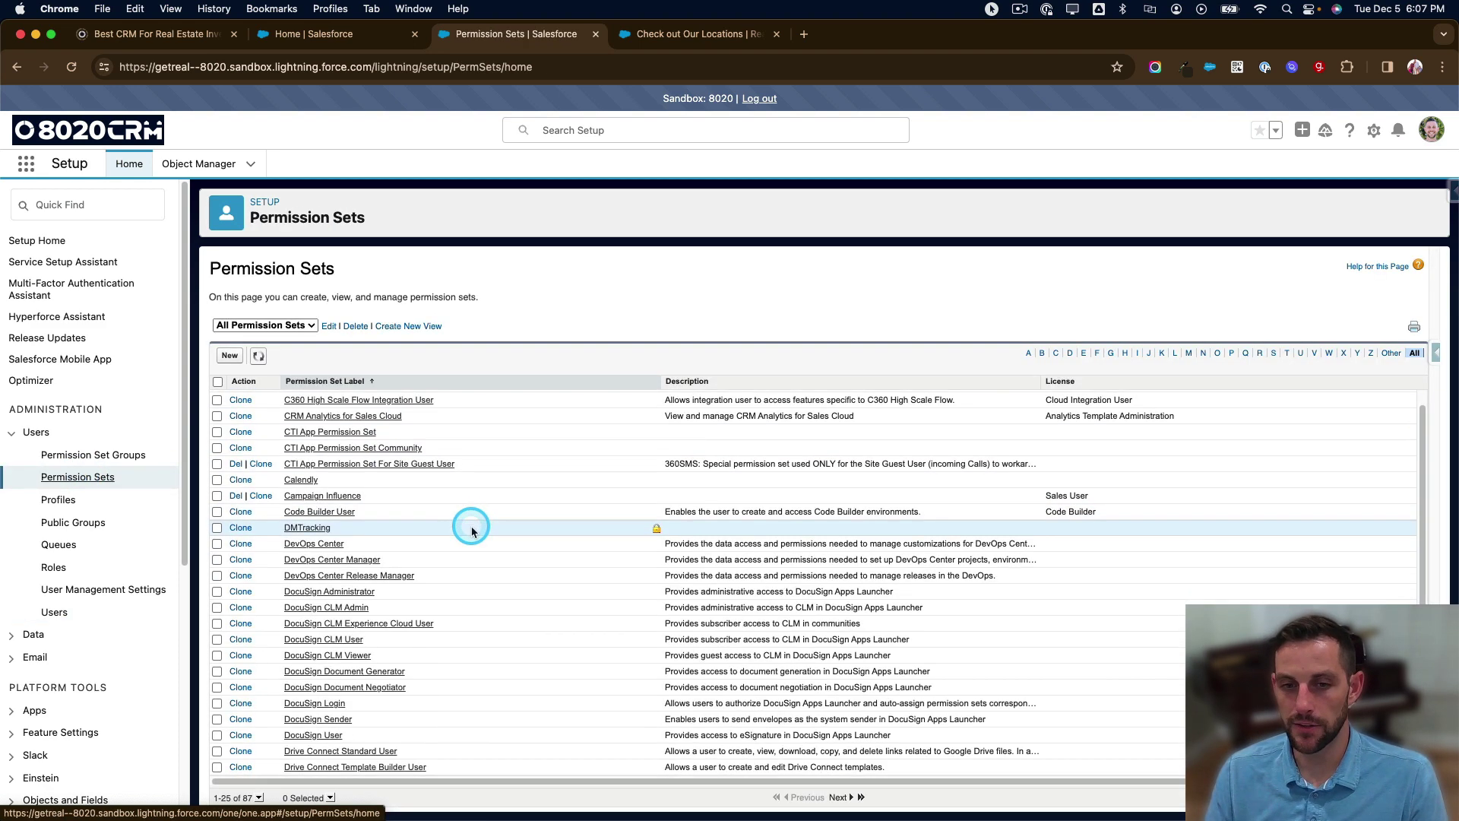
{"action": "left_click", "coordinate": [844, 798]}
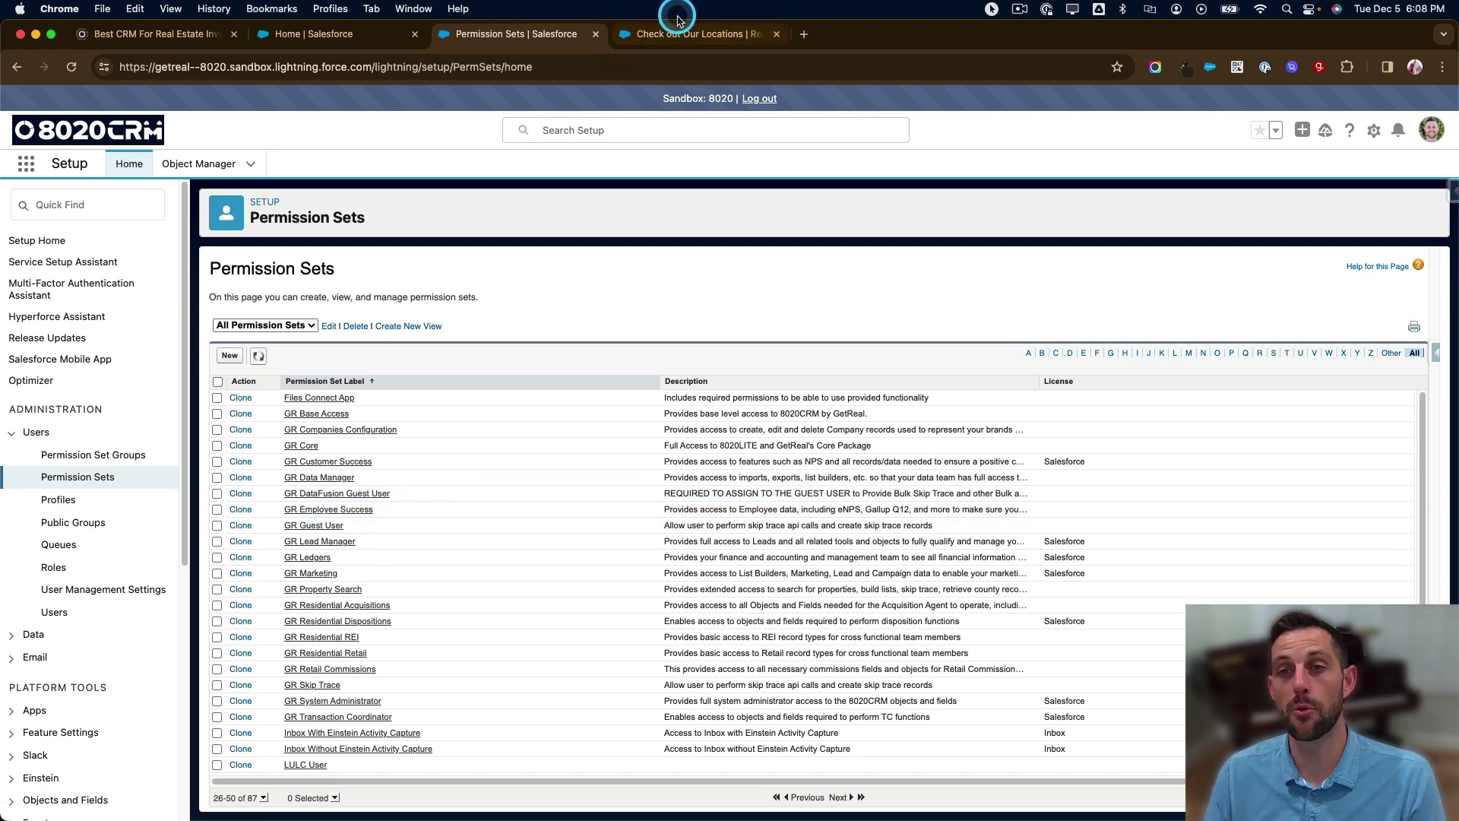
Switch to the public property website, view its Home page with the early access form, and return to Salesforce Setup
{"action": "left_click", "coordinate": [694, 34]}
{"action": "left_click", "coordinate": [295, 133]}
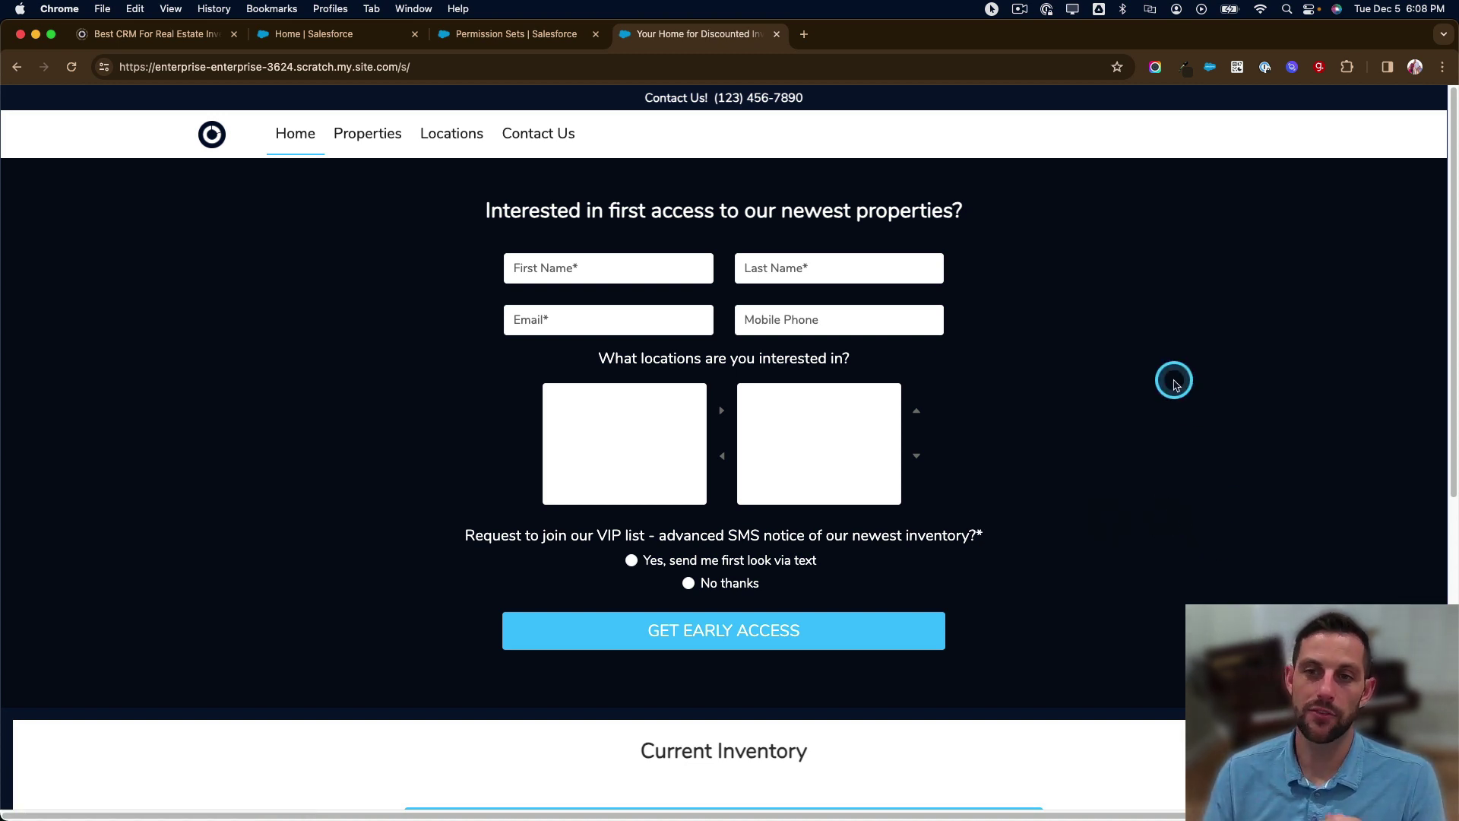
{"action": "left_click", "coordinate": [520, 43]}
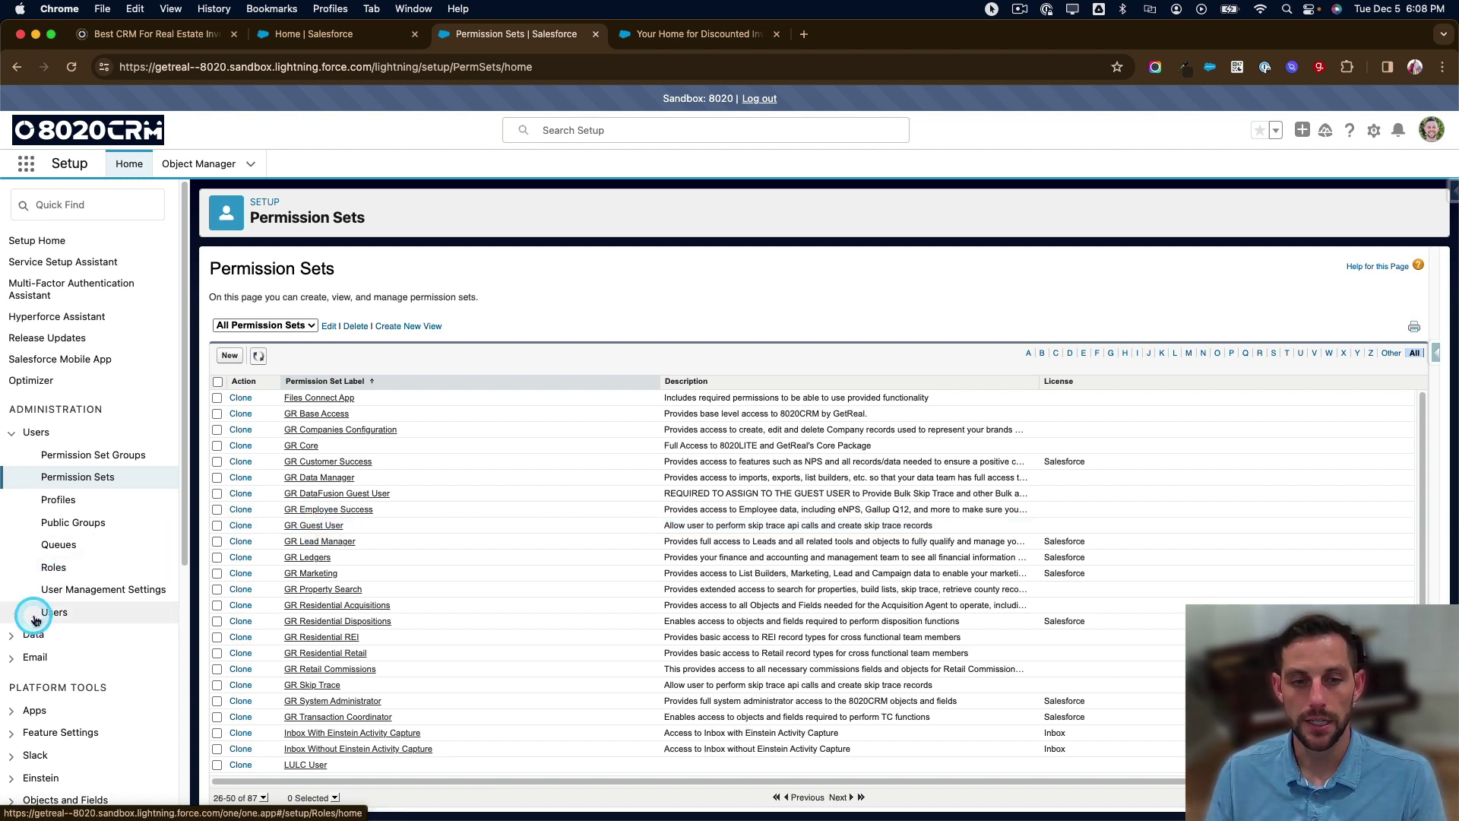
Go to the Users page and open the first user with the System Admin profile for editing
{"action": "left_click", "coordinate": [59, 503]}
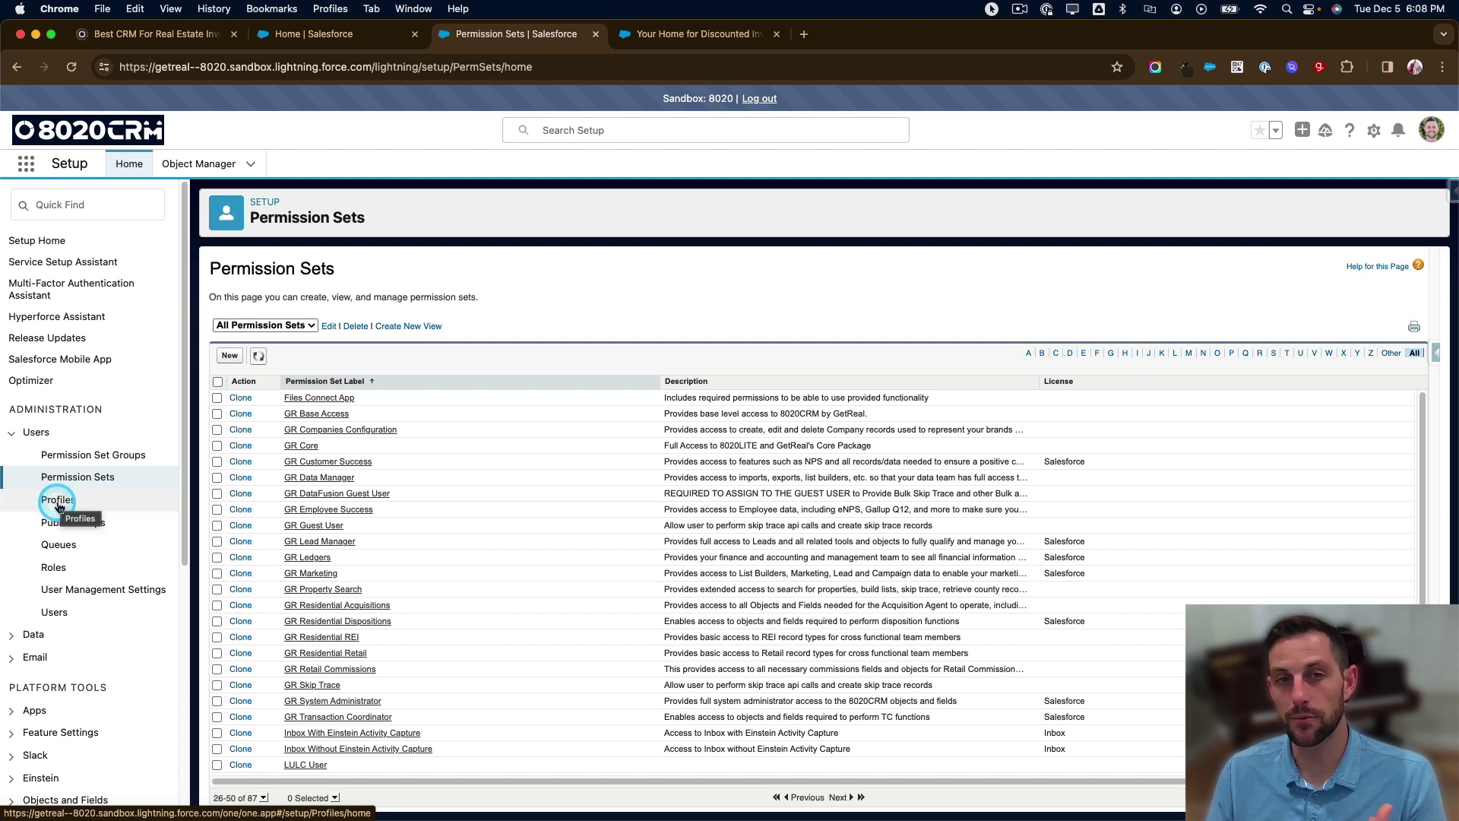
{"action": "left_click", "coordinate": [59, 505]}
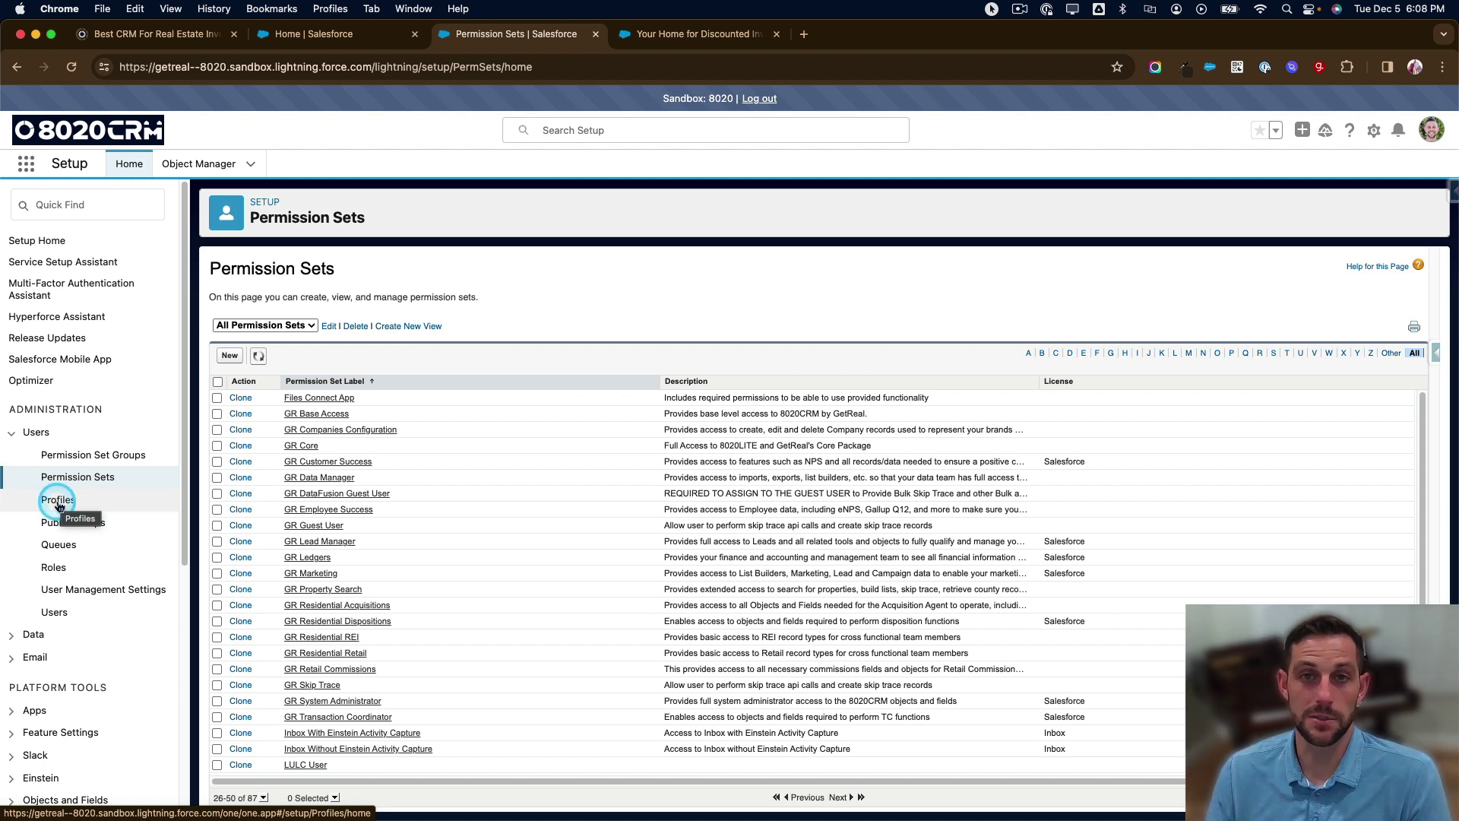
{"action": "left_click", "coordinate": [54, 610]}
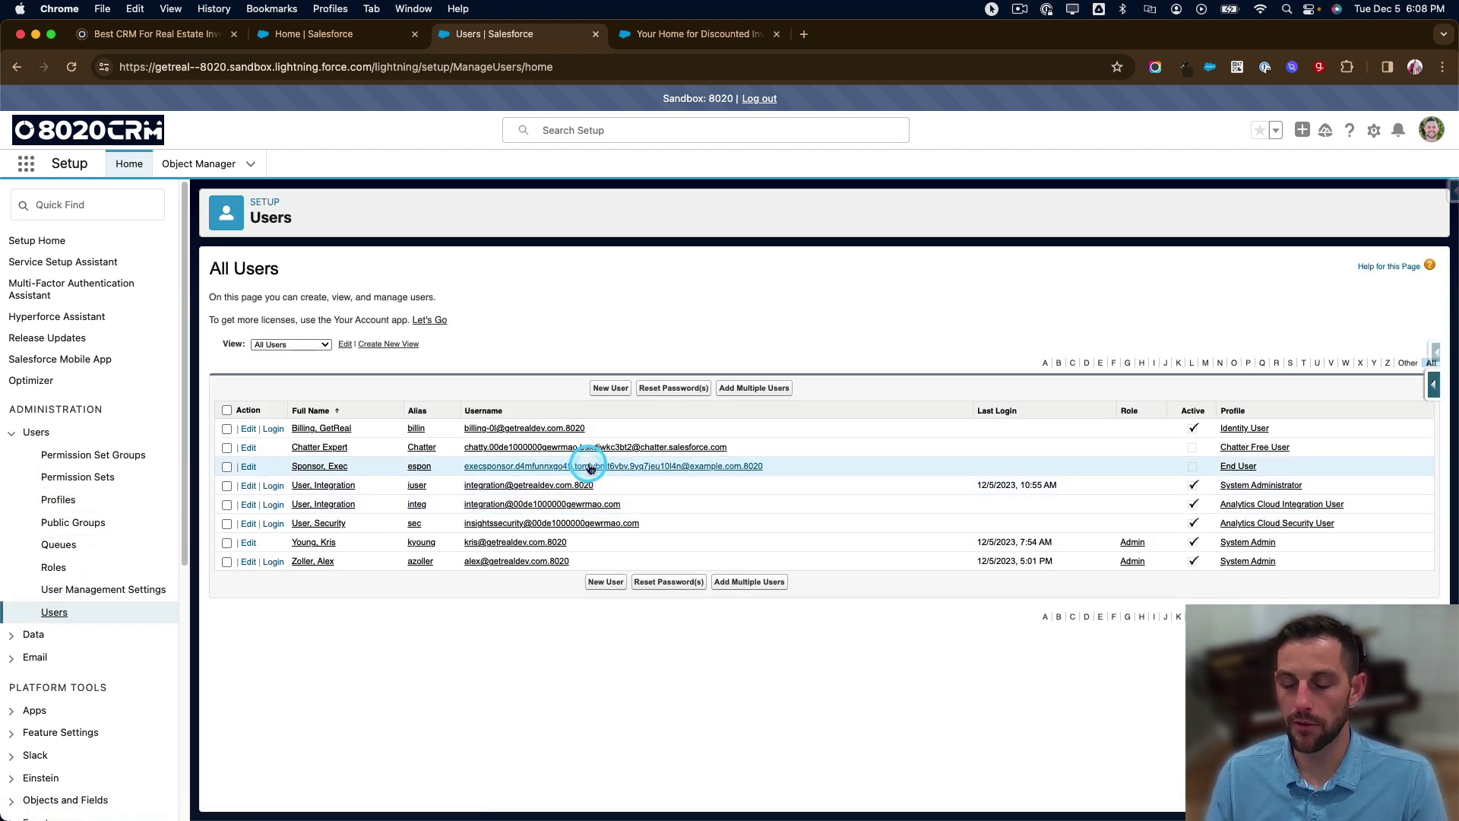
{"action": "left_click", "coordinate": [326, 542]}
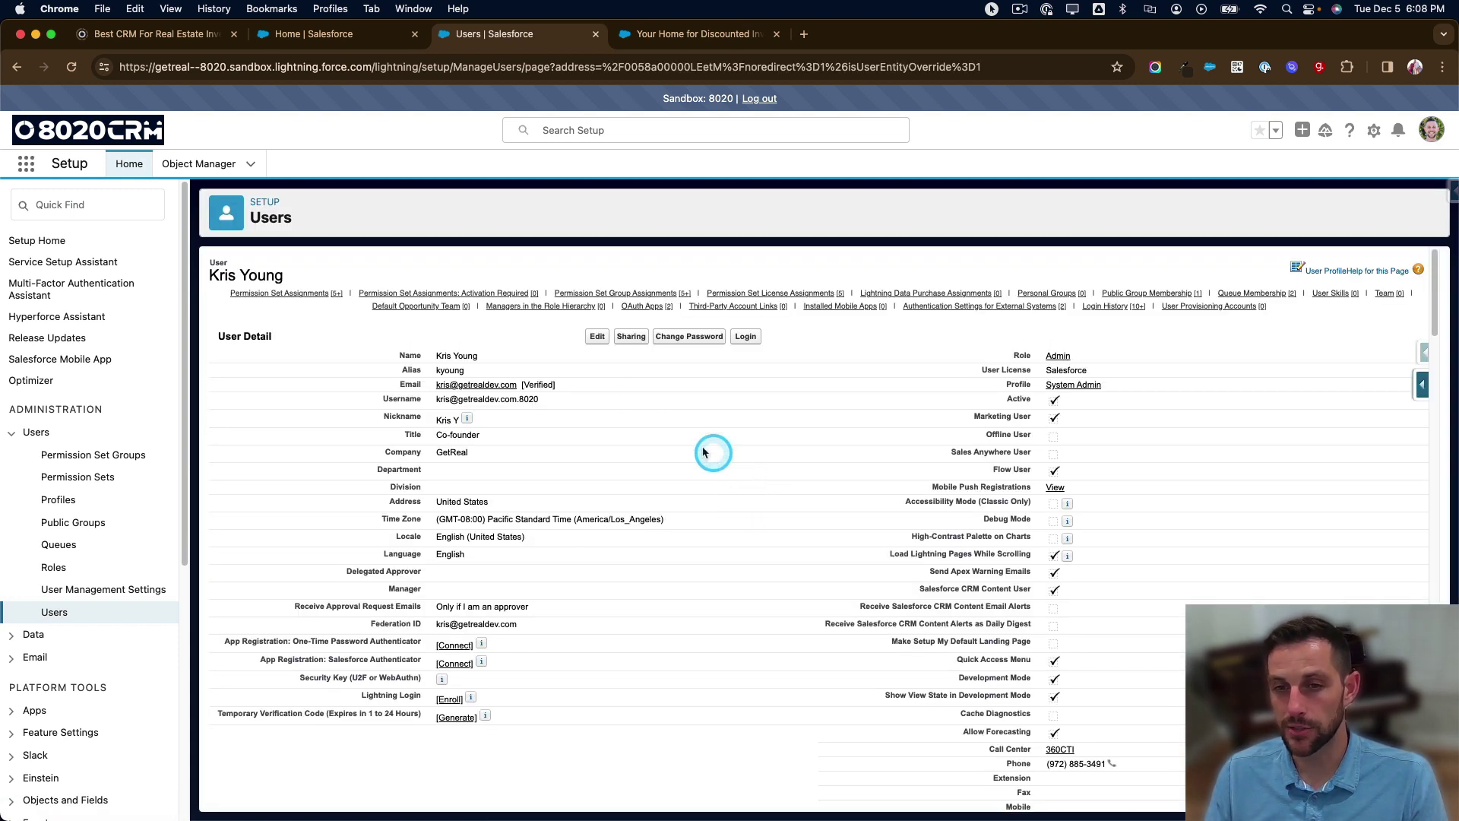
{"action": "left_click", "coordinate": [597, 336]}
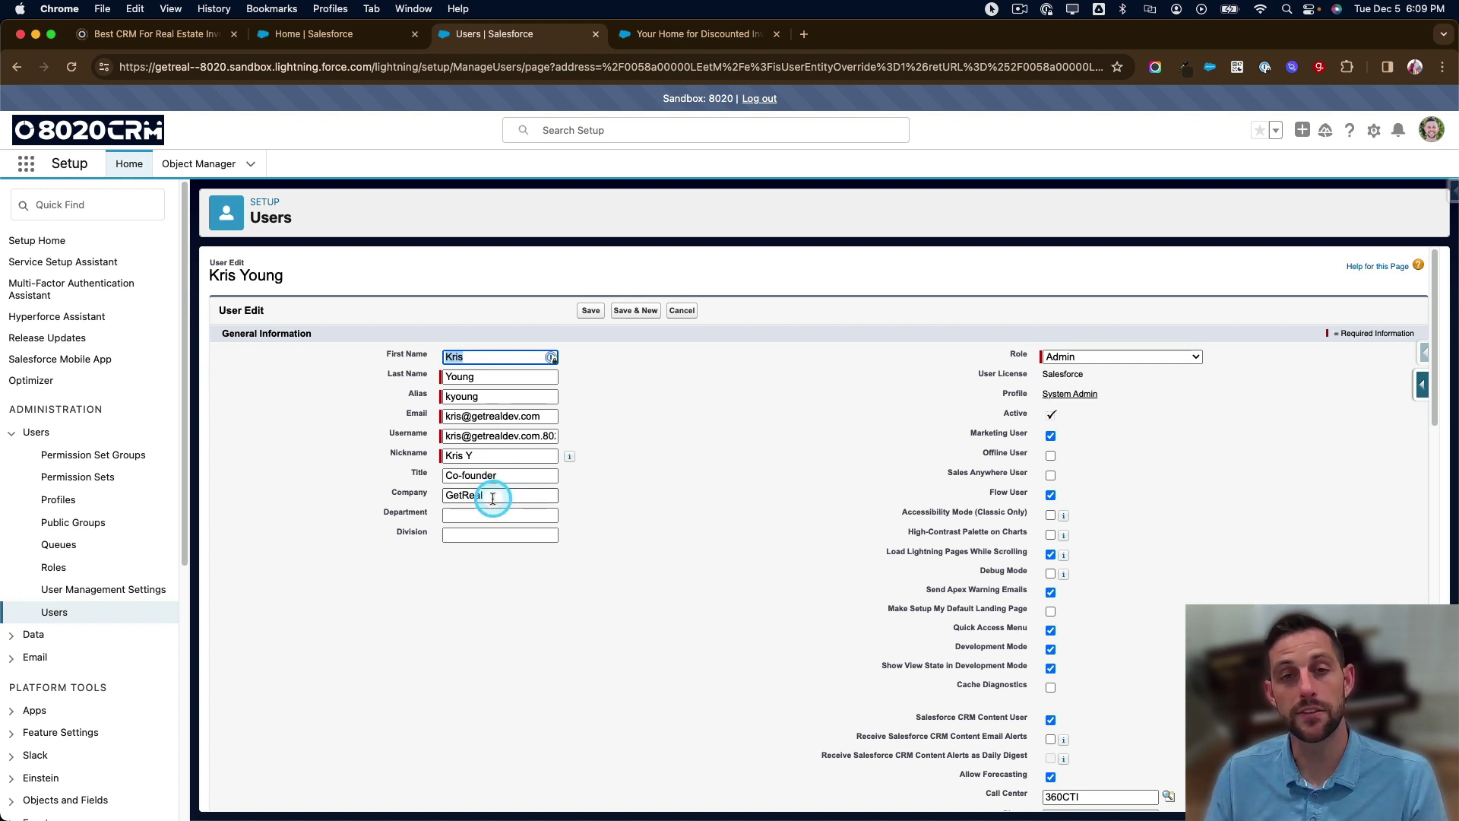
Check the user's Company value against the Company Information records in 8020CRM, and return to the user edit form
{"action": "double_click", "coordinate": [457, 495]}
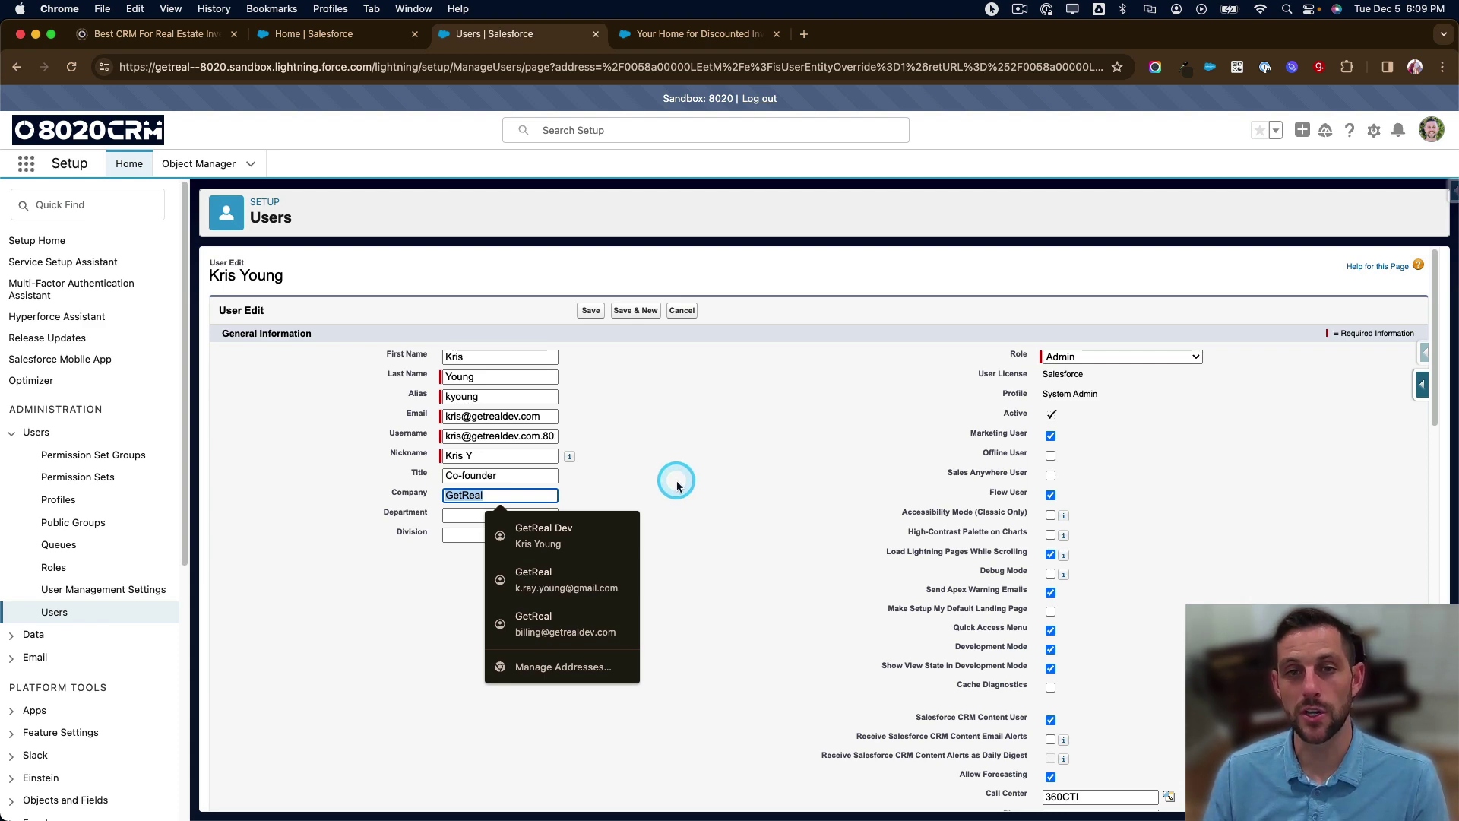
{"action": "key", "text": "ctrl+shift+Tab"}
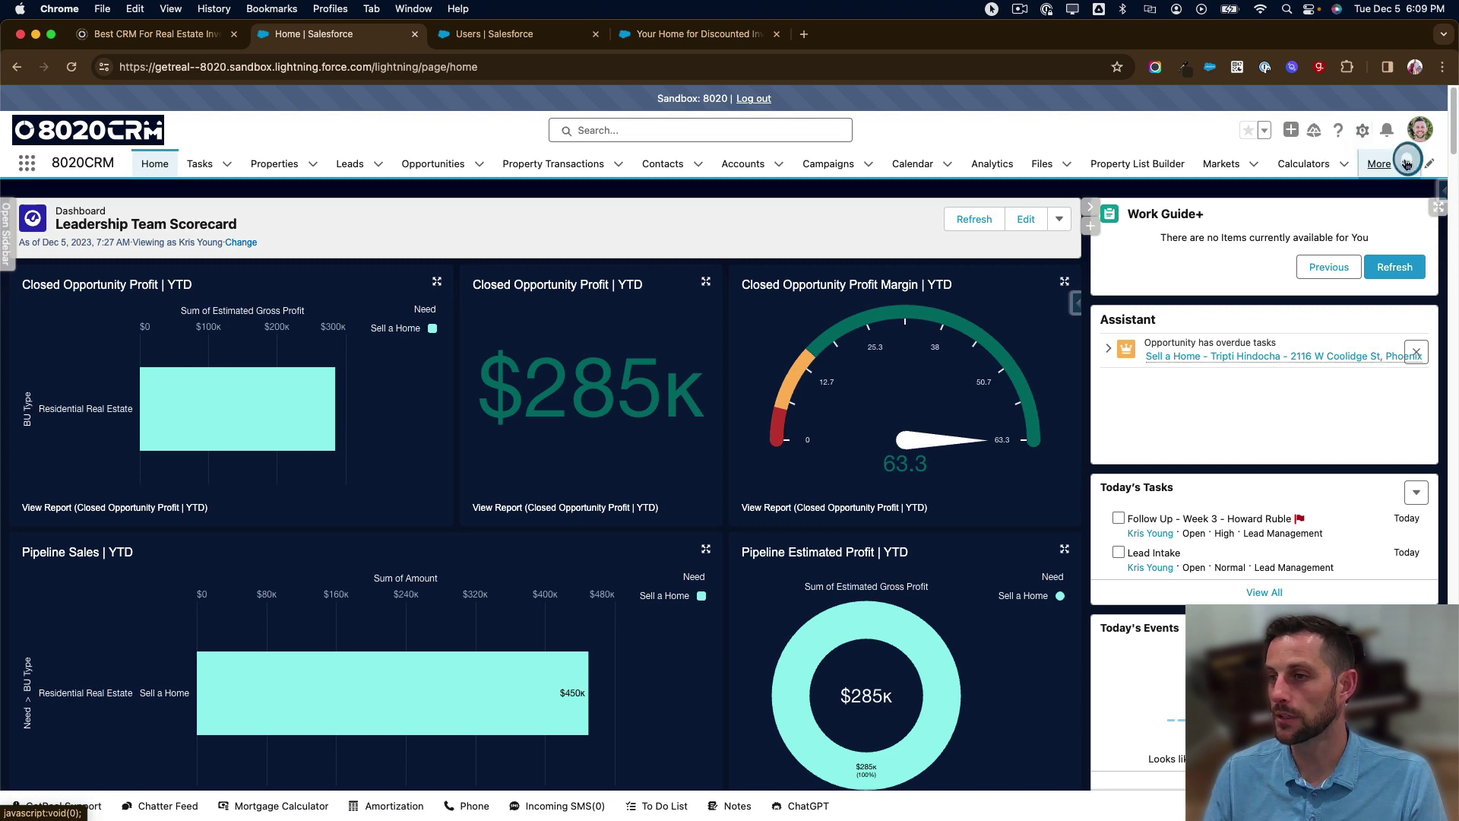
{"action": "left_click", "coordinate": [1379, 164]}
{"action": "left_click", "coordinate": [1365, 195]}
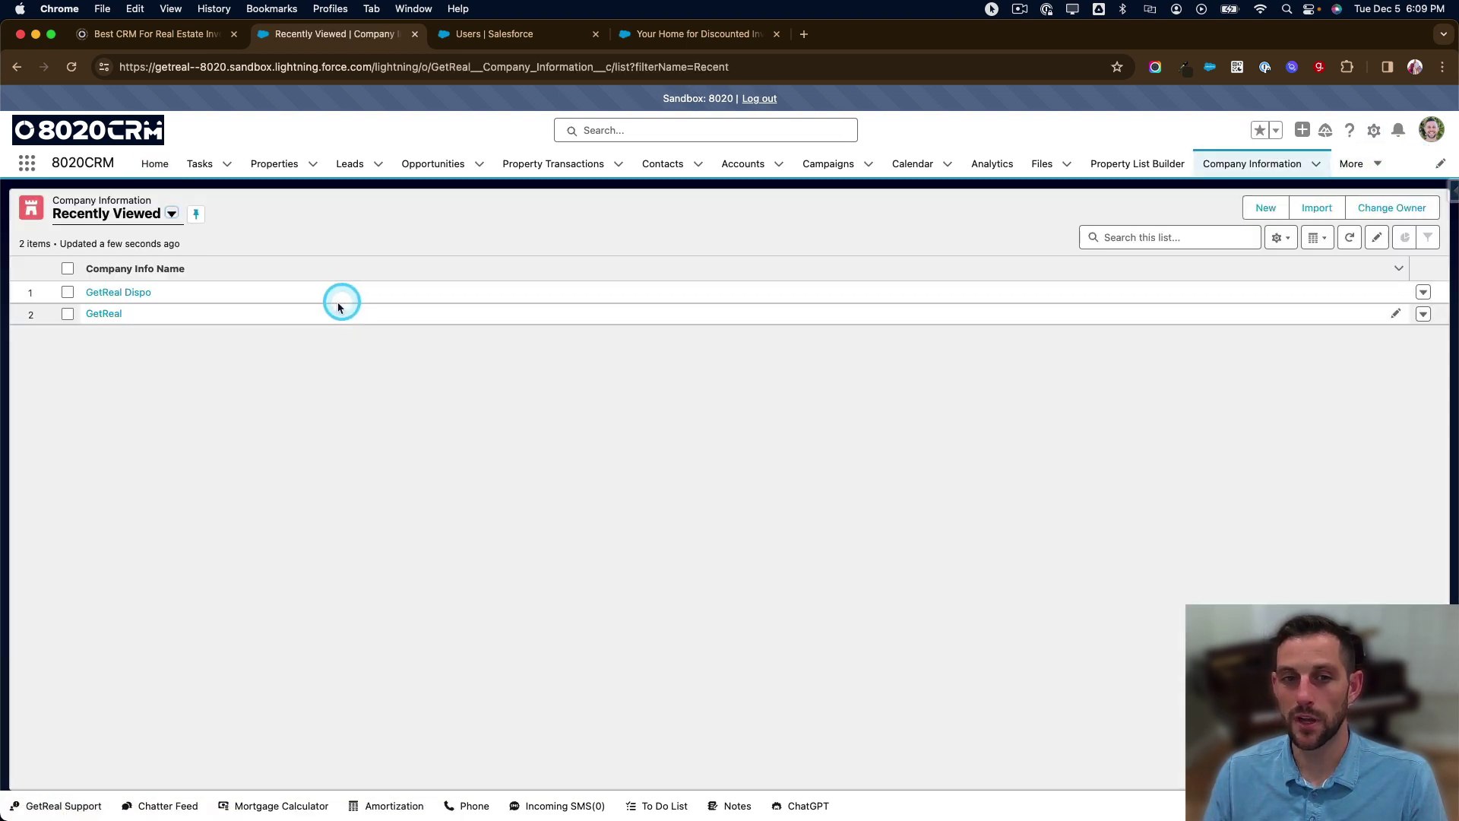
{"action": "left_click", "coordinate": [517, 34]}
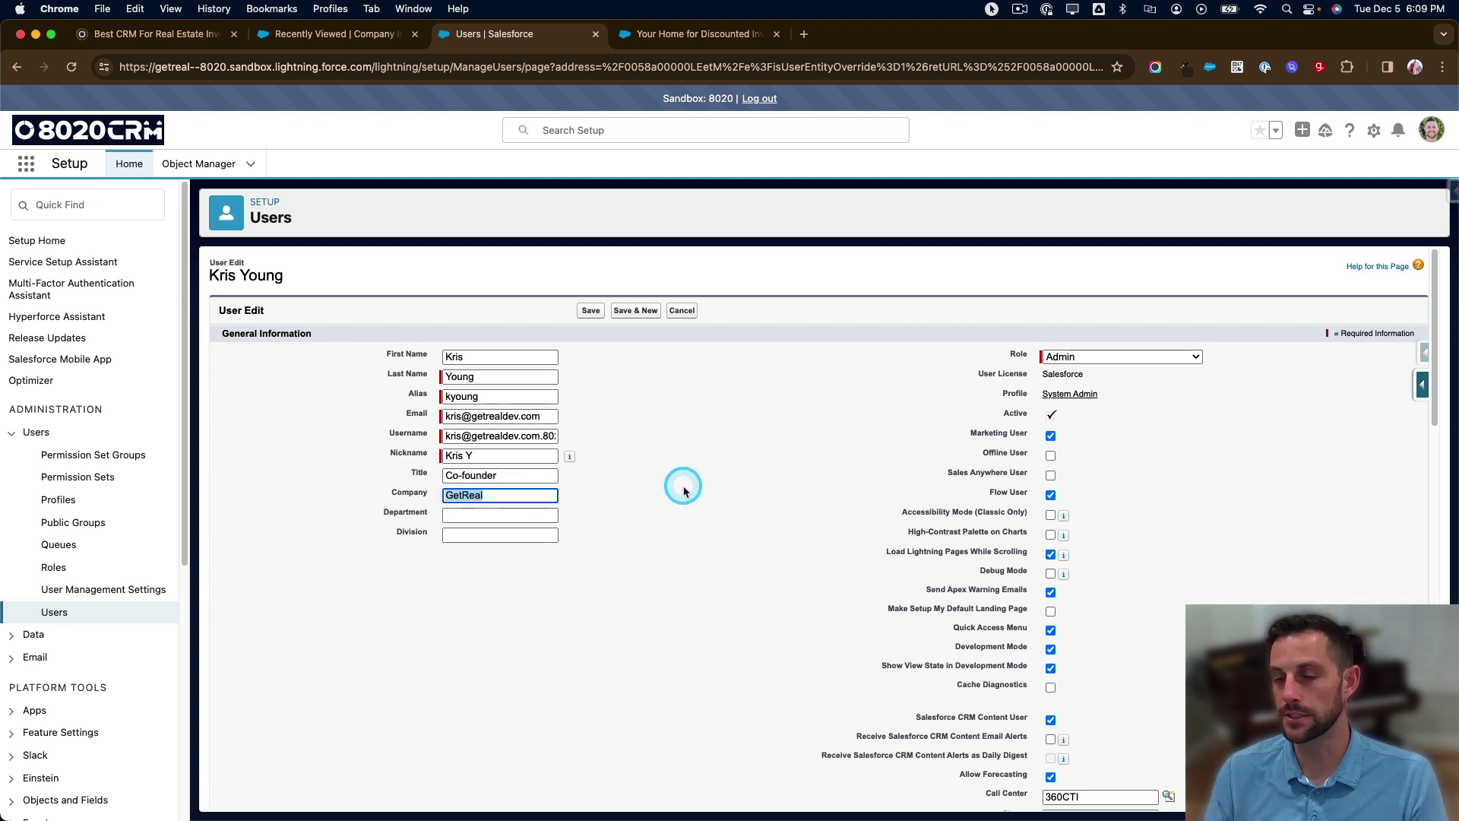
Examine the available roles for the user, such as the REI and Retail ones, and keep the Admin role
{"action": "left_click", "coordinate": [1172, 364]}
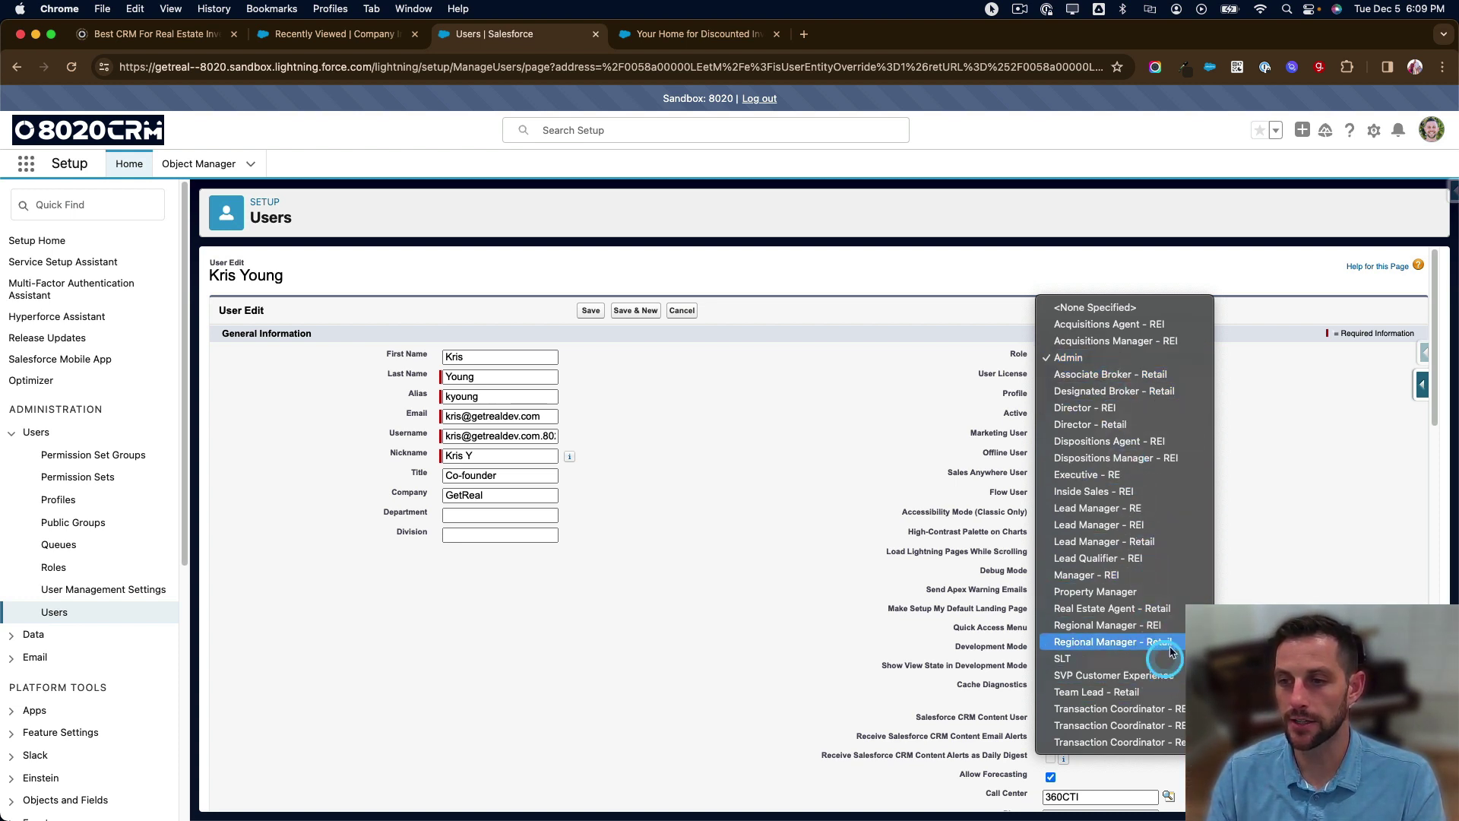
{"action": "left_click", "coordinate": [1172, 486]}
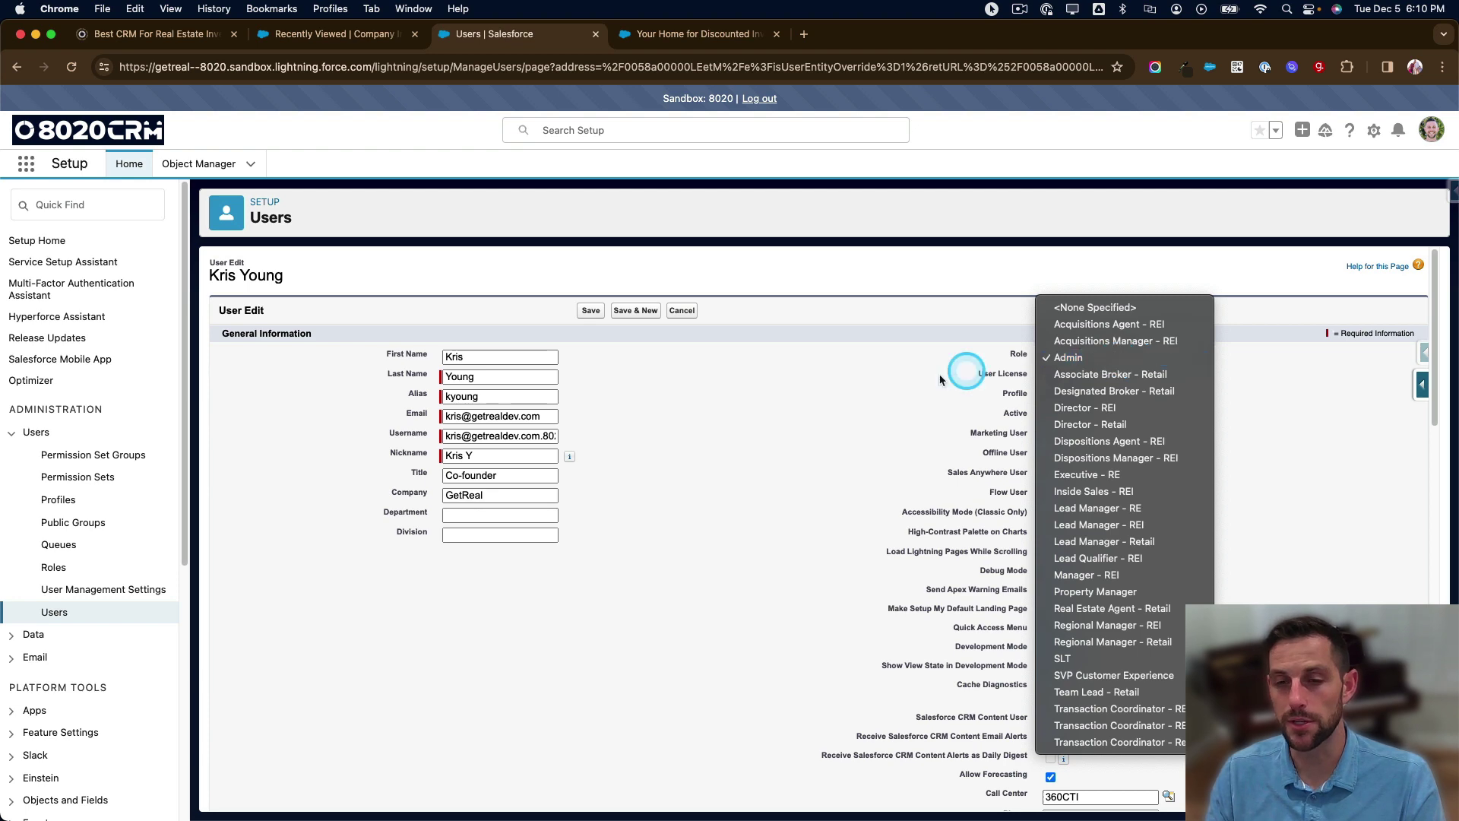
{"action": "left_click", "coordinate": [800, 421]}
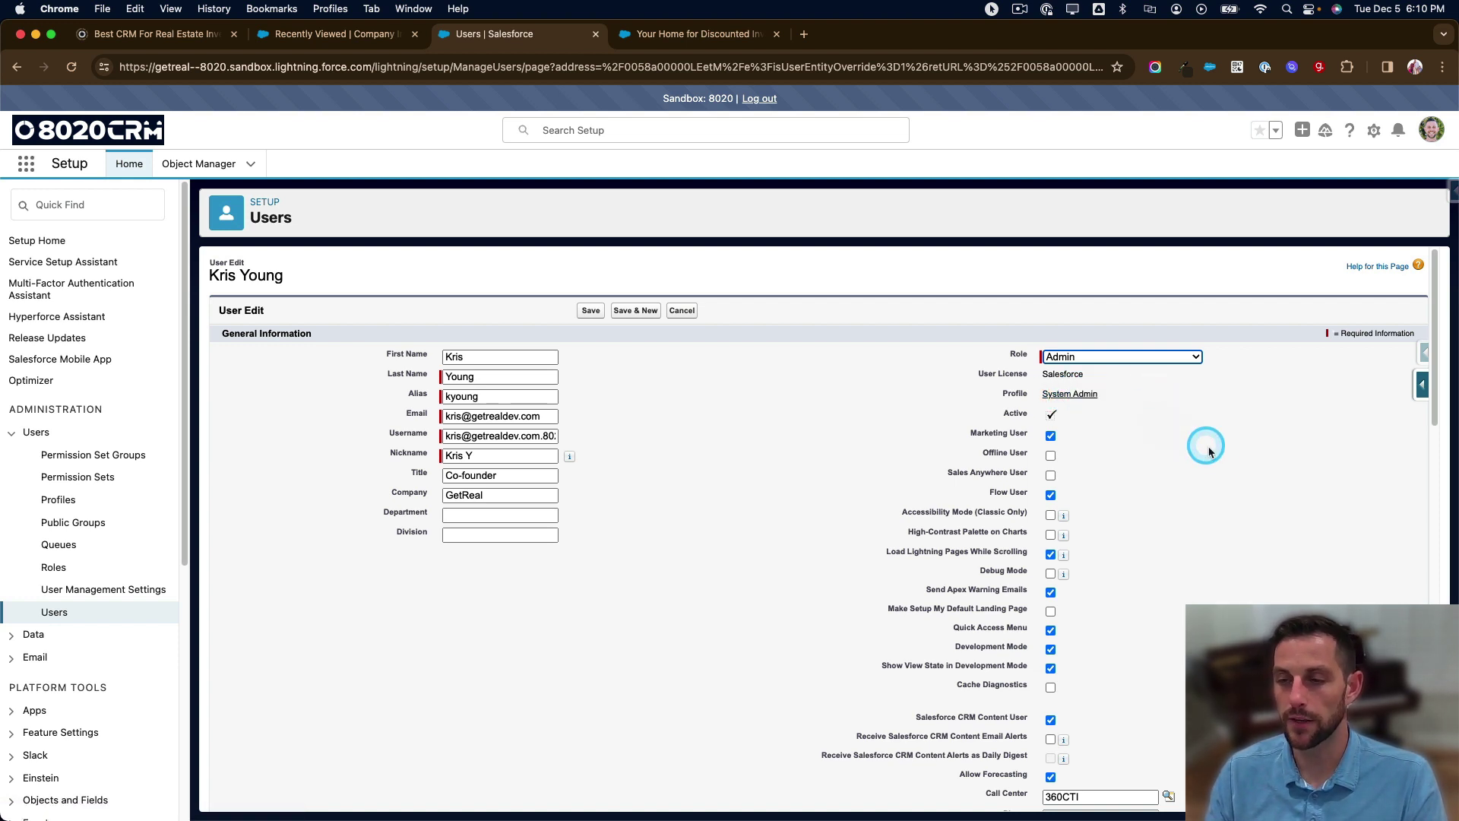
Review the user's feature checkboxes, from Marketing User to Allow Forecasting, and the Call Center assignment
{"action": "scroll", "coordinate": [1209, 452], "scroll_direction": "down", "scroll_amount": 2}
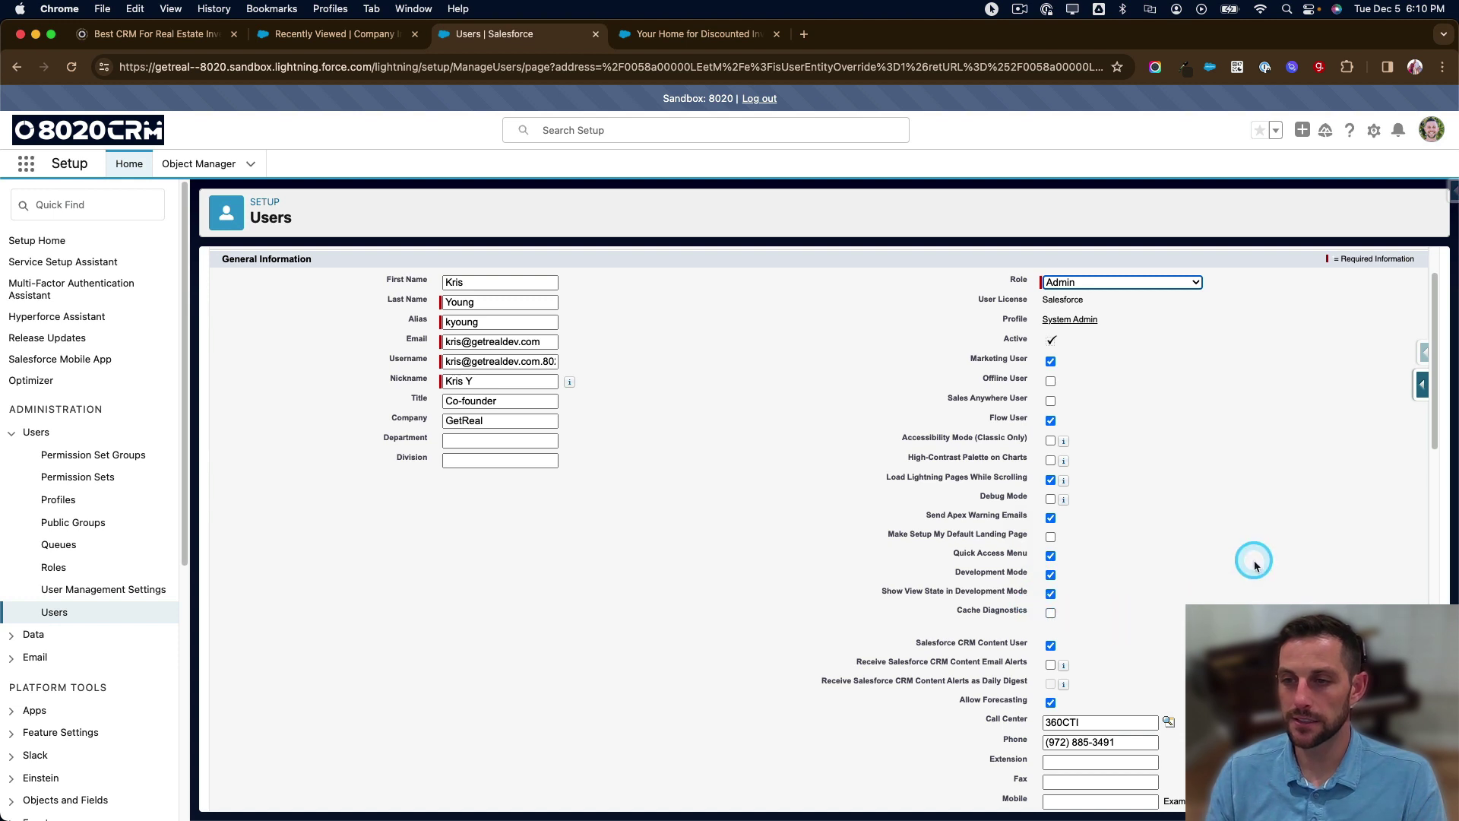
{"action": "scroll", "coordinate": [1254, 561], "scroll_direction": "down", "scroll_amount": 1}
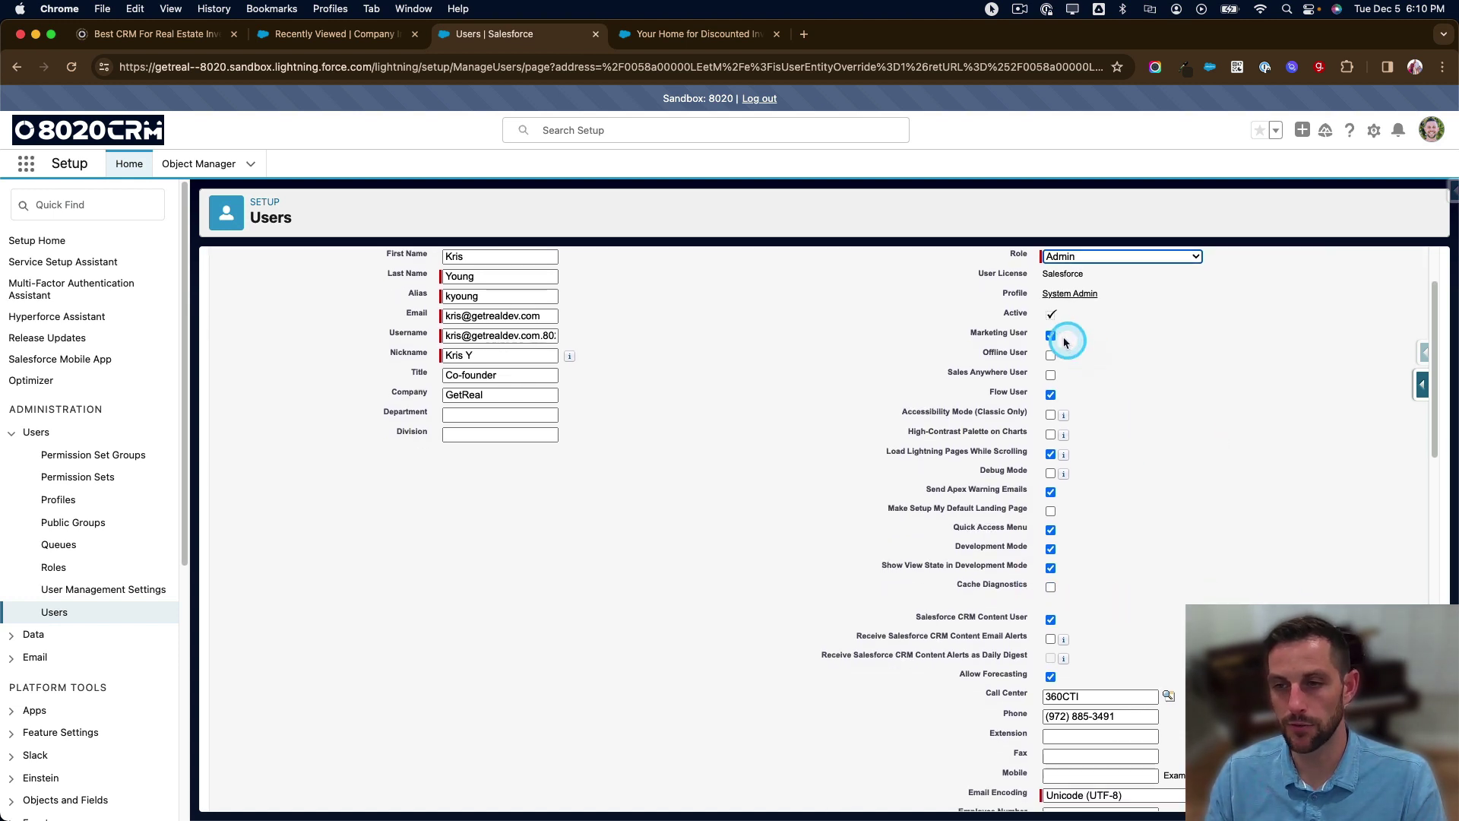
{"action": "scroll", "coordinate": [1140, 446], "scroll_direction": "down", "scroll_amount": 4}
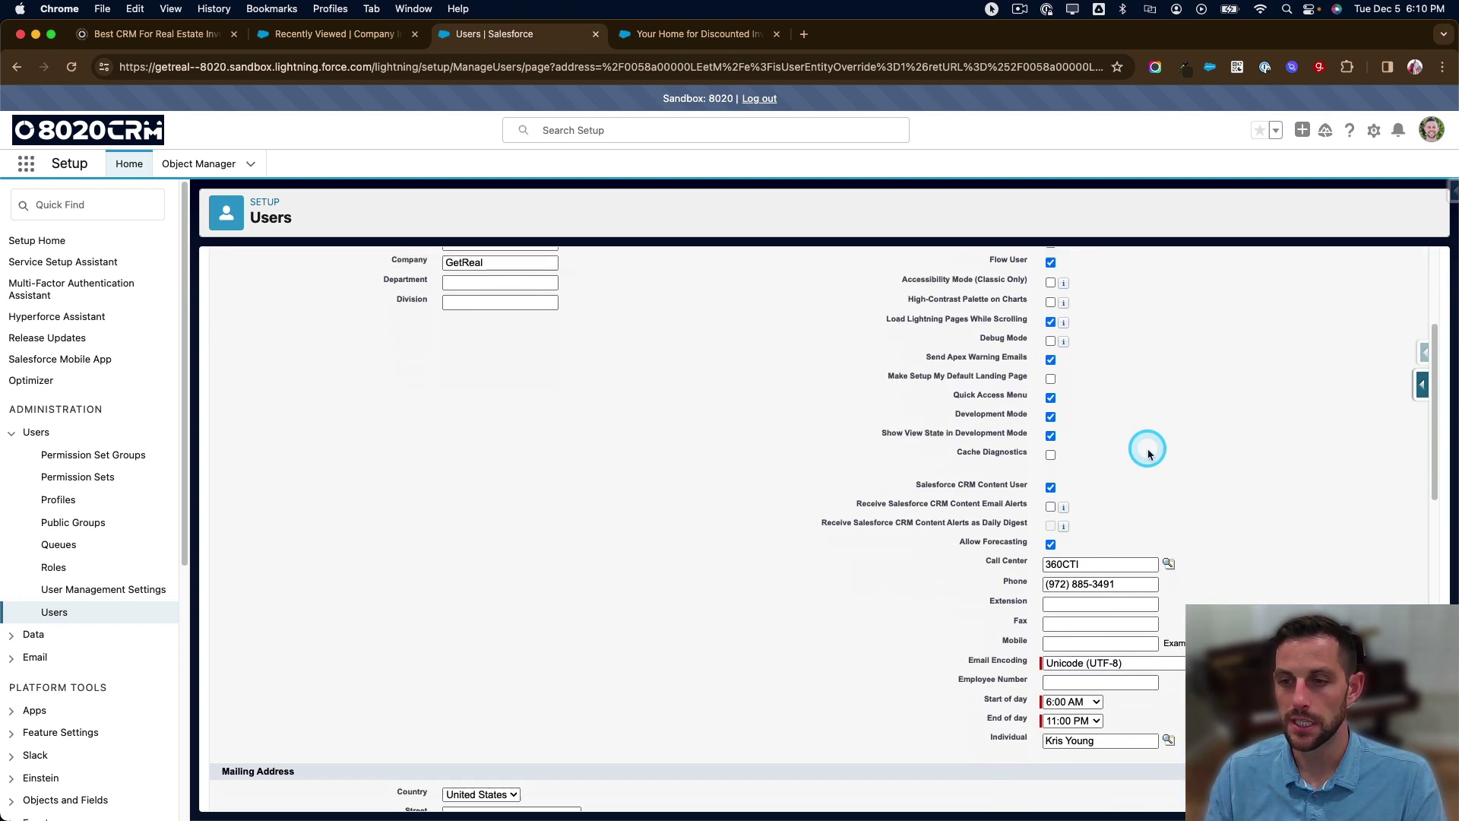
{"action": "scroll", "coordinate": [1183, 456], "scroll_direction": "down", "scroll_amount": 3}
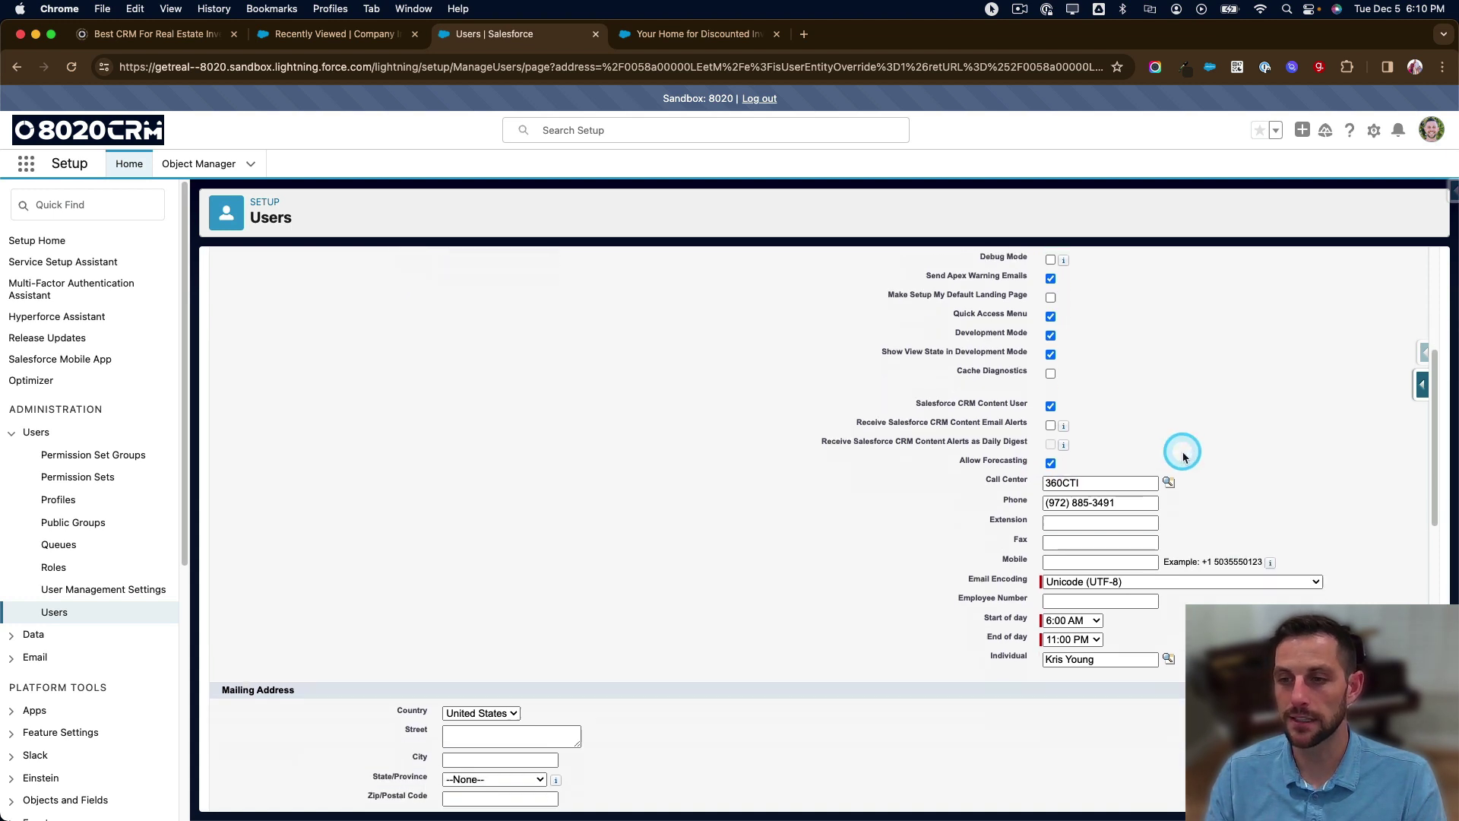
{"action": "scroll", "coordinate": [1183, 456], "scroll_direction": "down", "scroll_amount": 1}
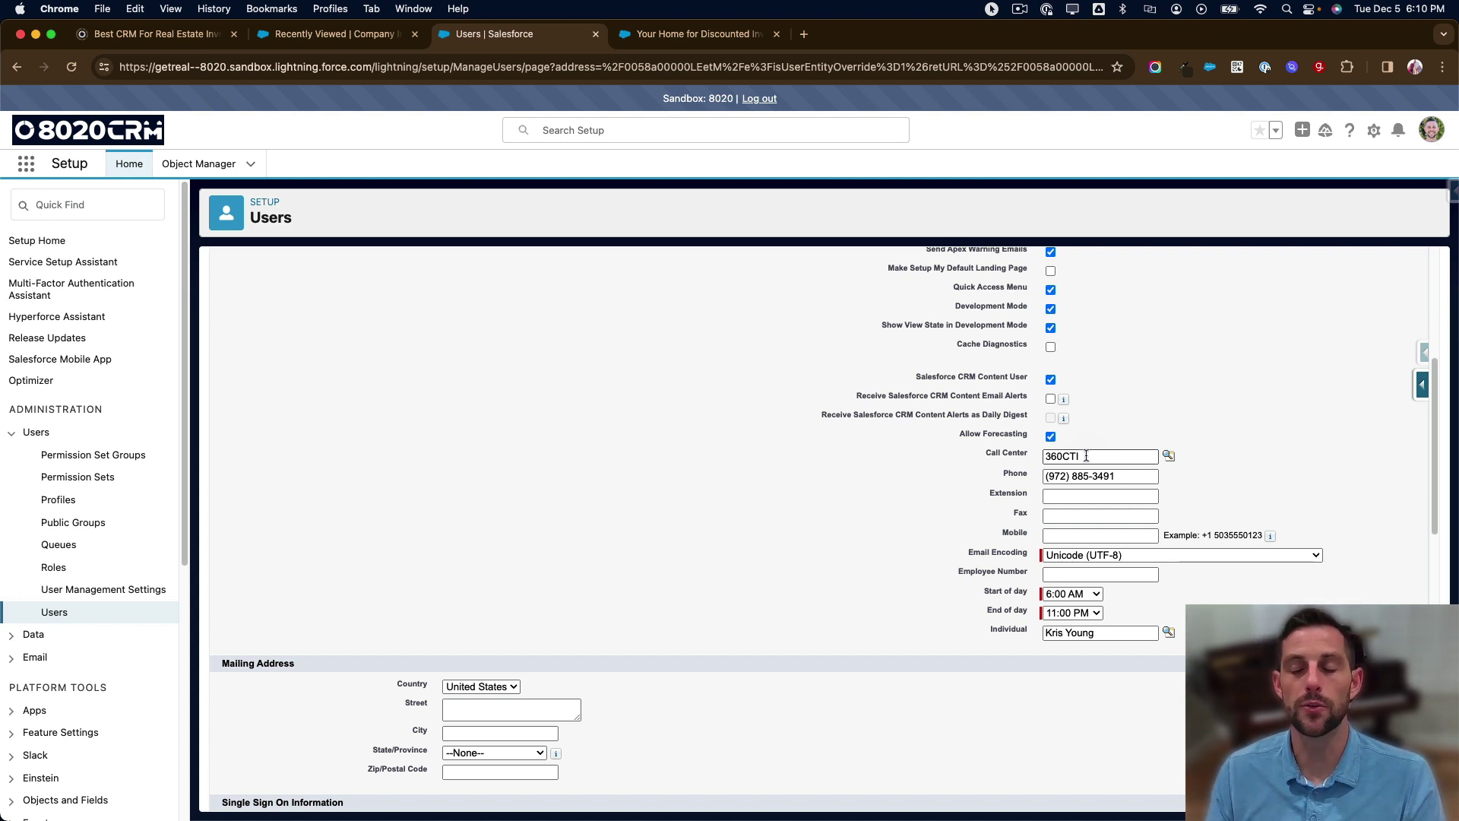
{"action": "left_click", "coordinate": [1198, 408]}
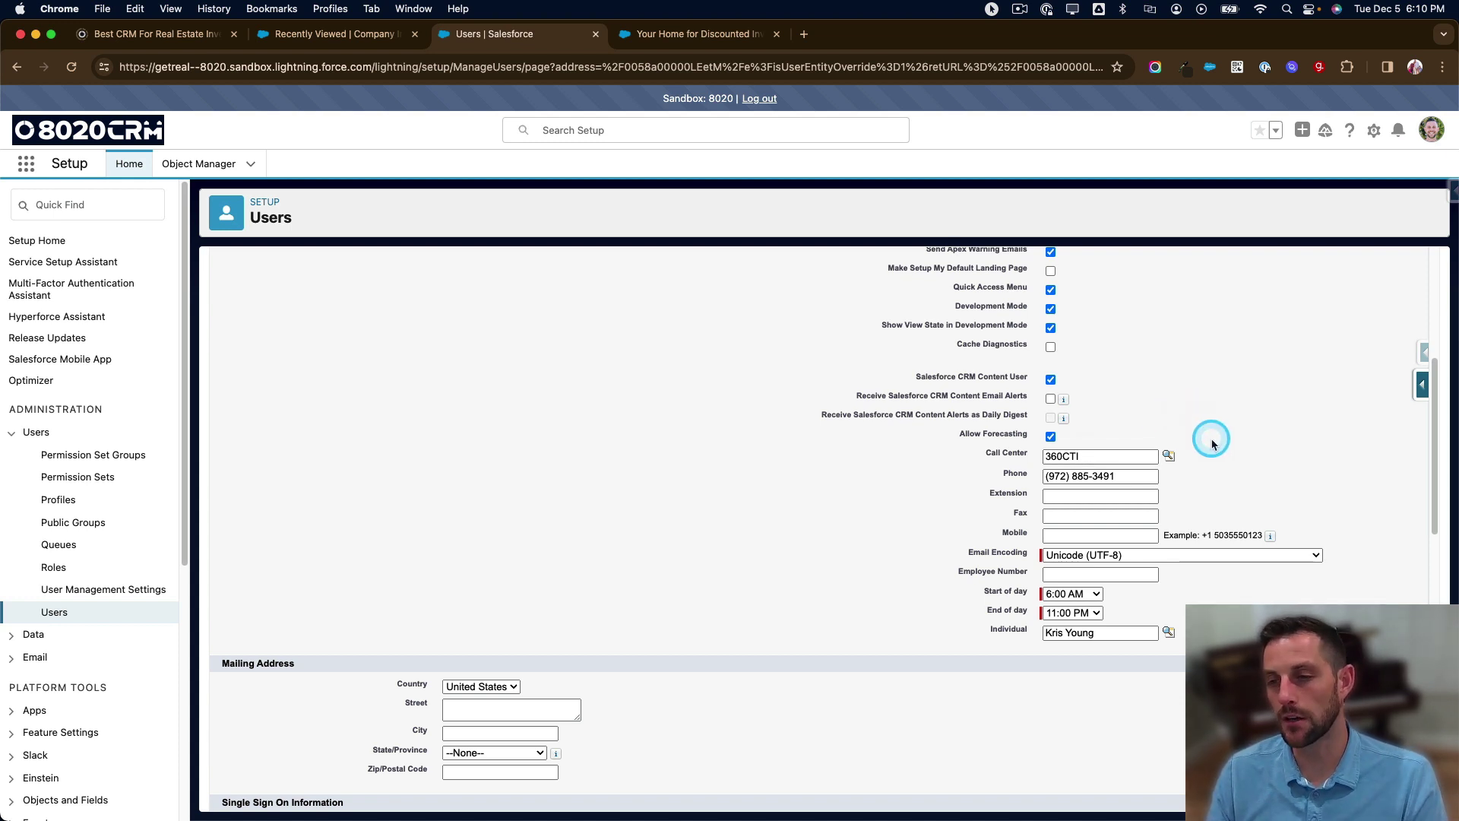
Highlight the user's phone number and check the Mobile field beneath it
{"action": "scroll", "coordinate": [1233, 431], "scroll_direction": "down", "scroll_amount": 1}
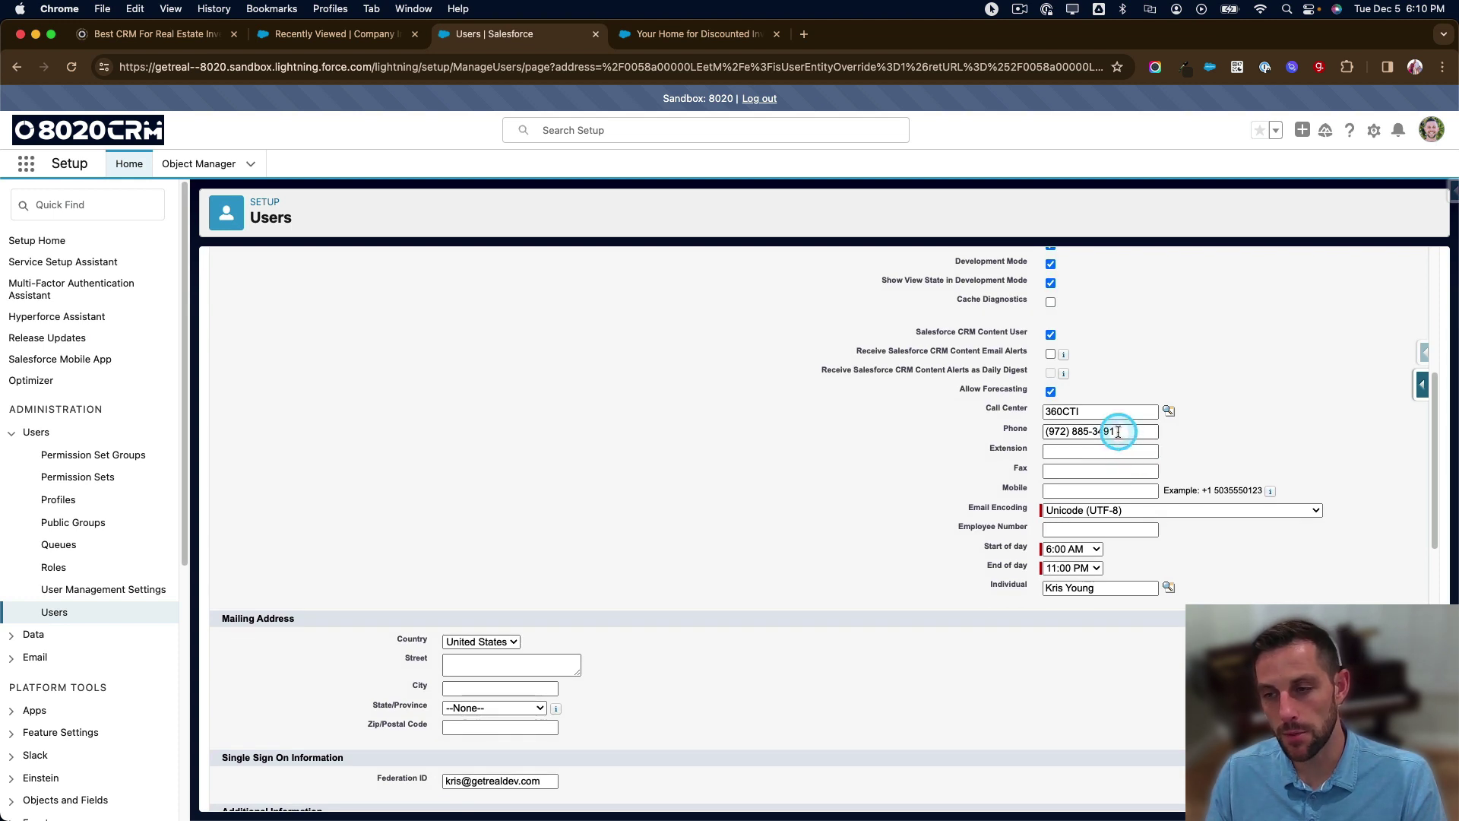
{"action": "left_click_drag", "start_coordinate": [1124, 431], "coordinate": [1036, 435]}
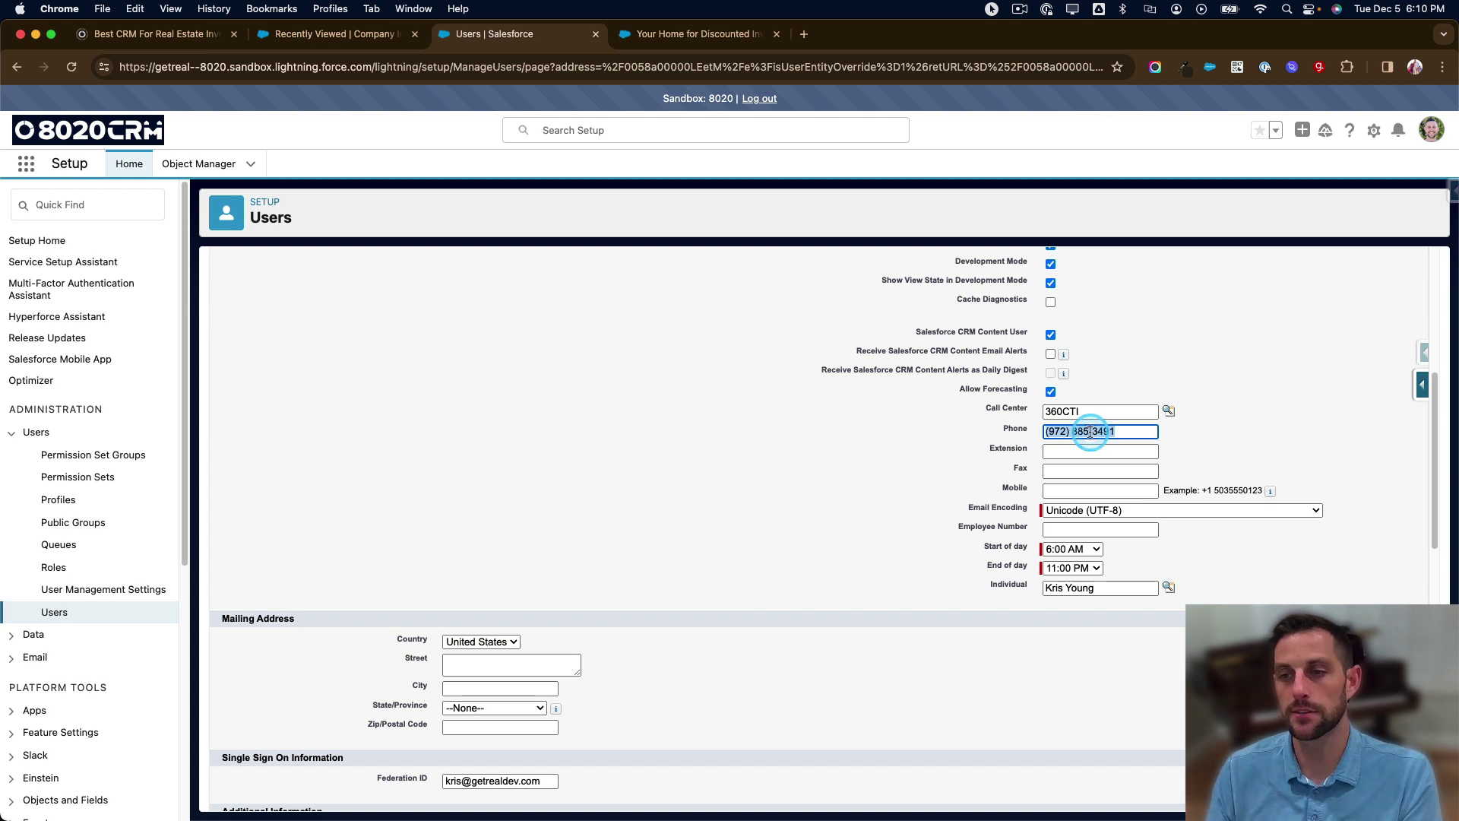
{"action": "left_click", "coordinate": [1083, 488]}
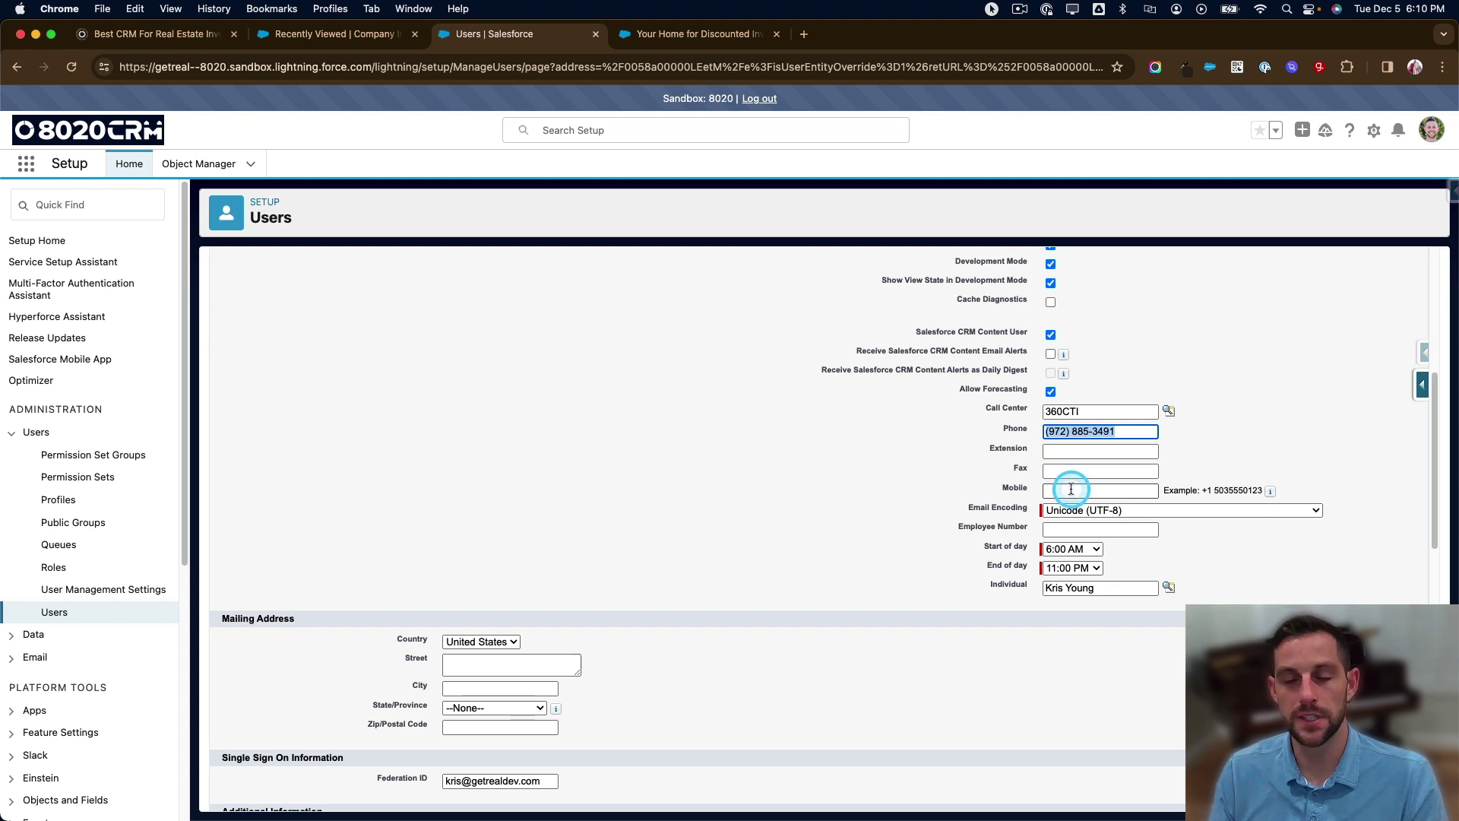
Review the mailing address and single sign-on sections, then examine the Business Unit options and keep Residential Real Estate
{"action": "scroll", "coordinate": [1071, 489], "scroll_direction": "down", "scroll_amount": 3}
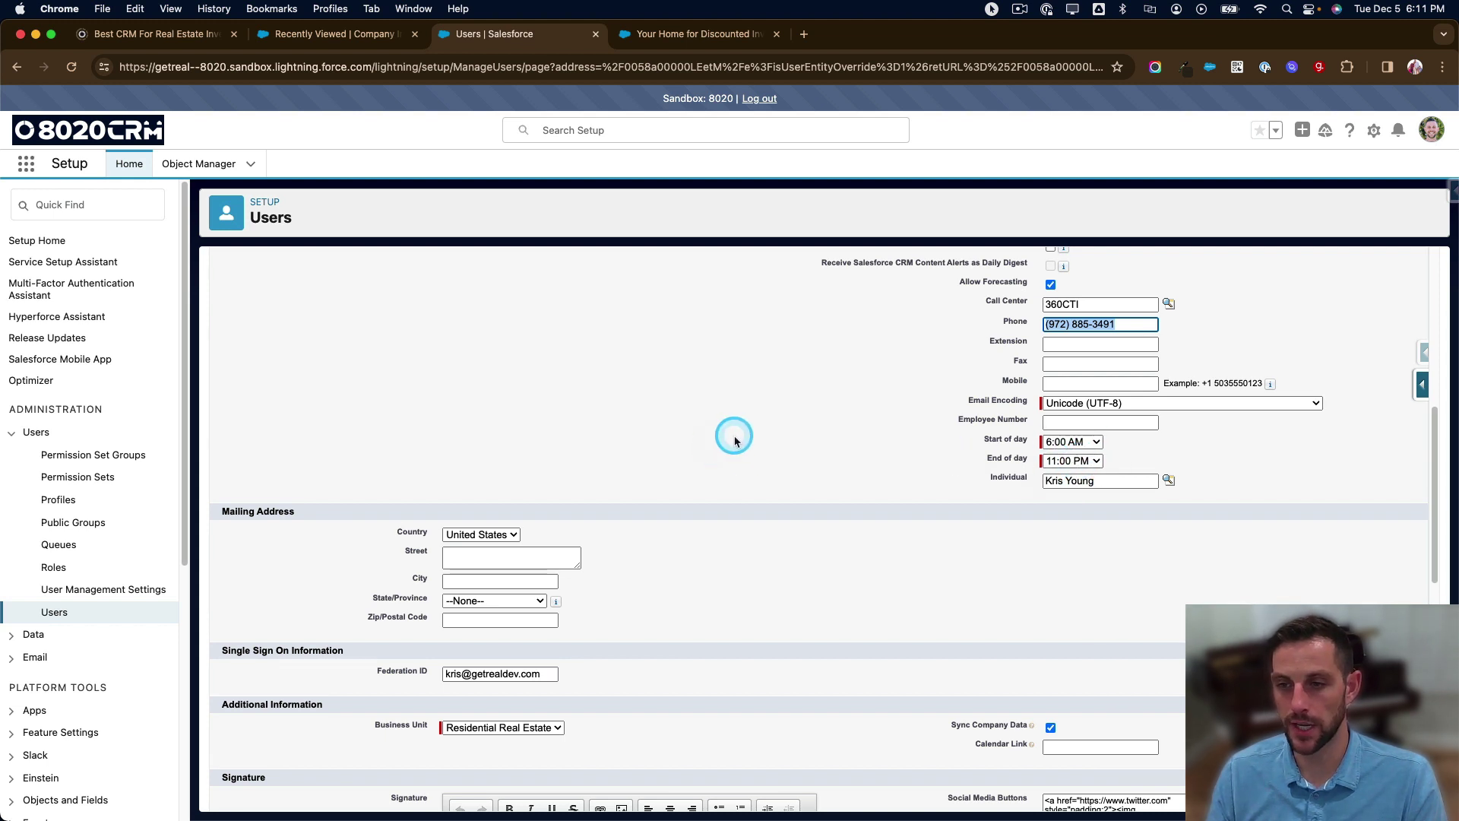
{"action": "scroll", "coordinate": [722, 437], "scroll_direction": "down", "scroll_amount": 3}
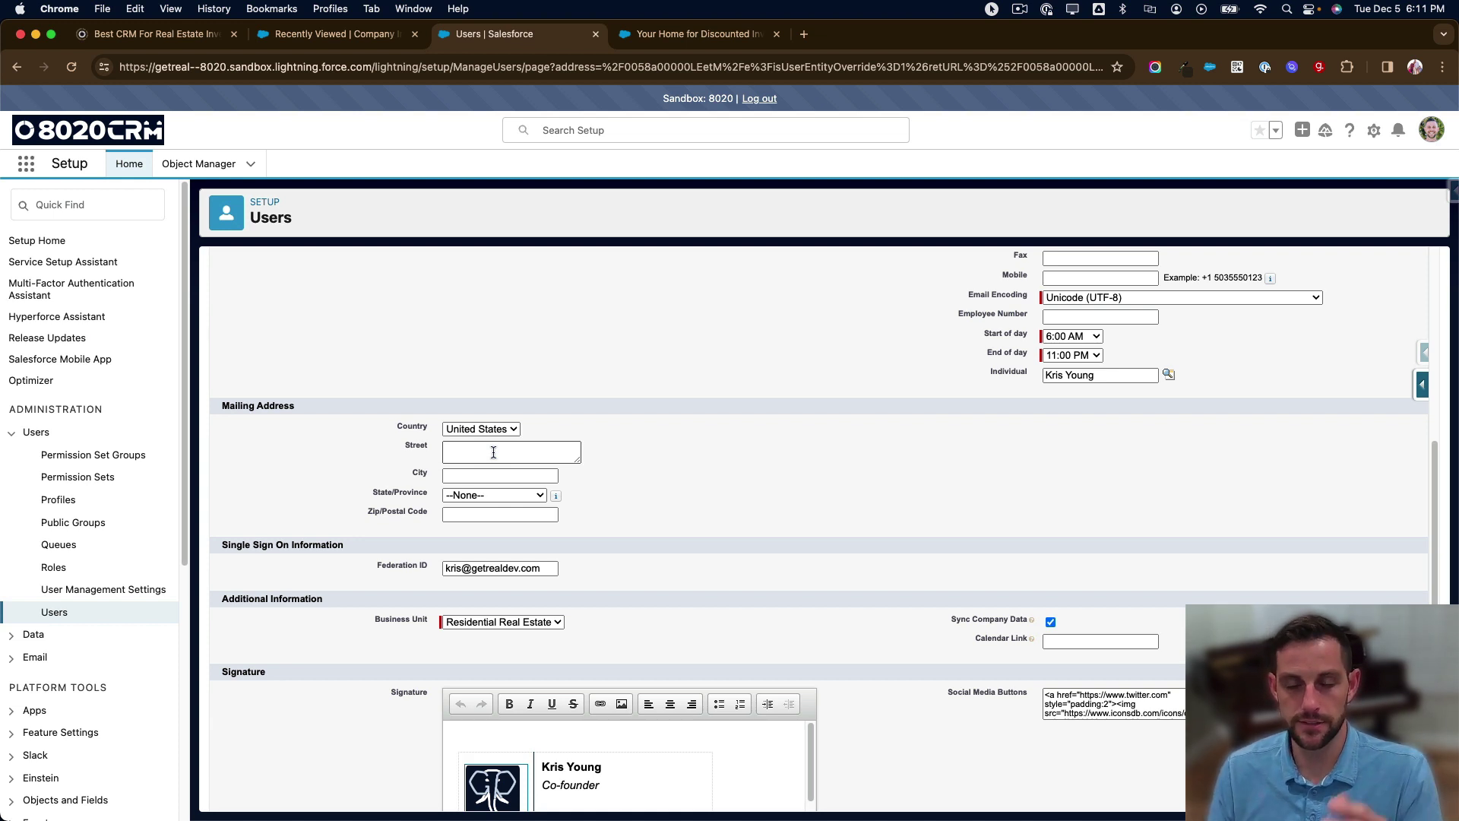
{"action": "scroll", "coordinate": [736, 476], "scroll_direction": "down", "scroll_amount": 1}
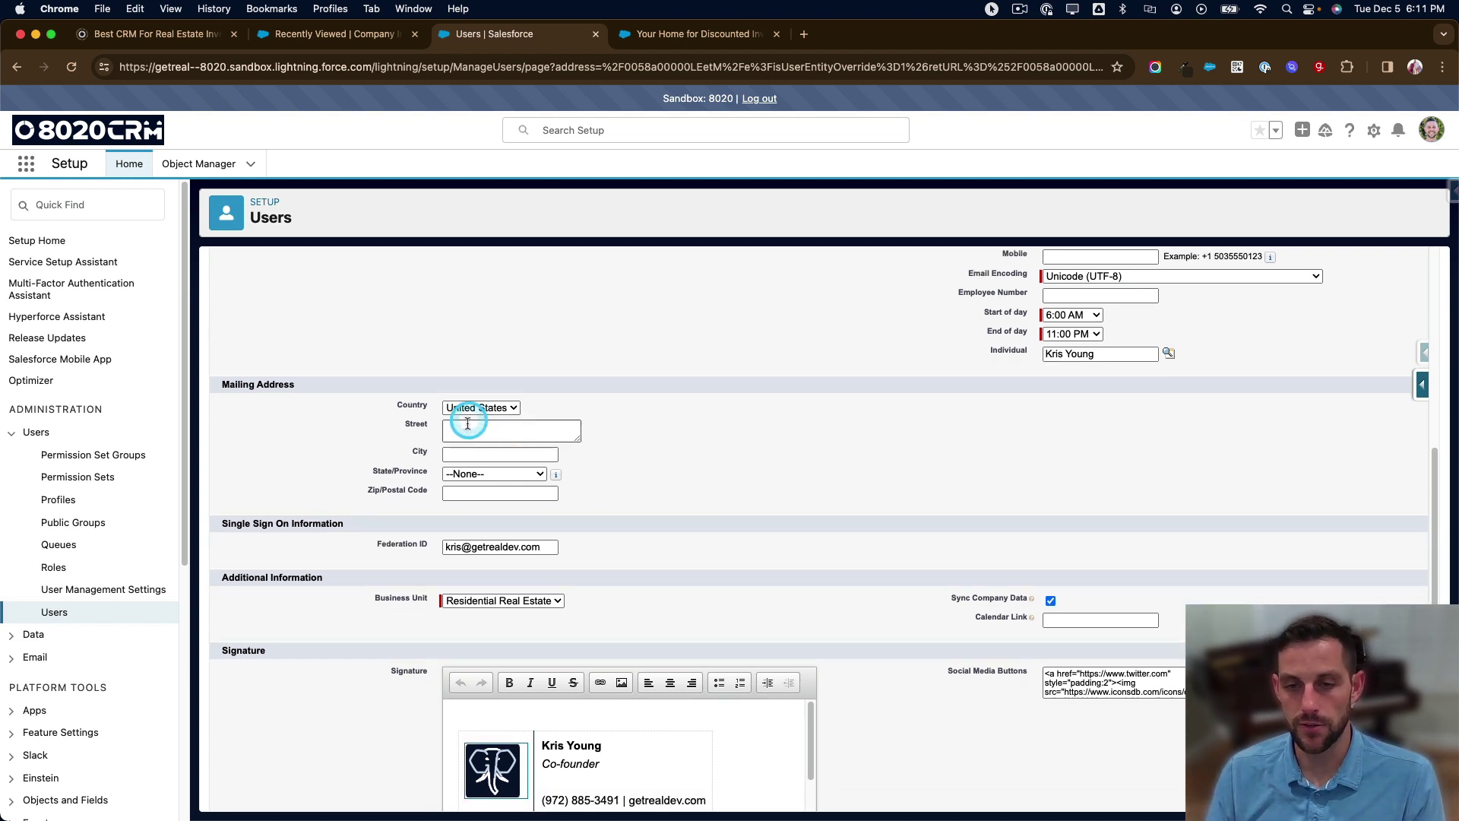
{"action": "scroll", "coordinate": [812, 464], "scroll_direction": "down", "scroll_amount": 5}
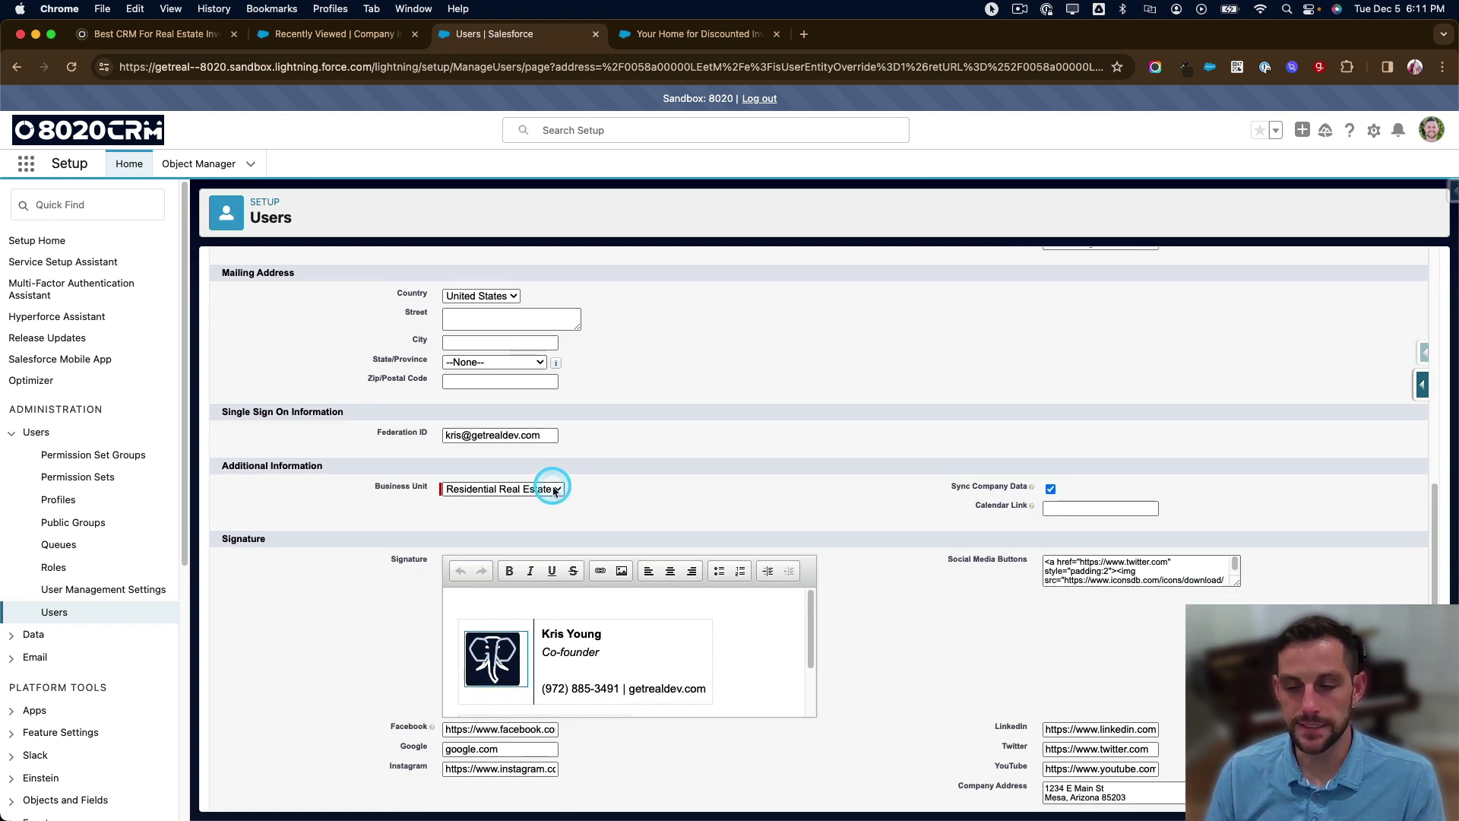
{"action": "left_click", "coordinate": [557, 489]}
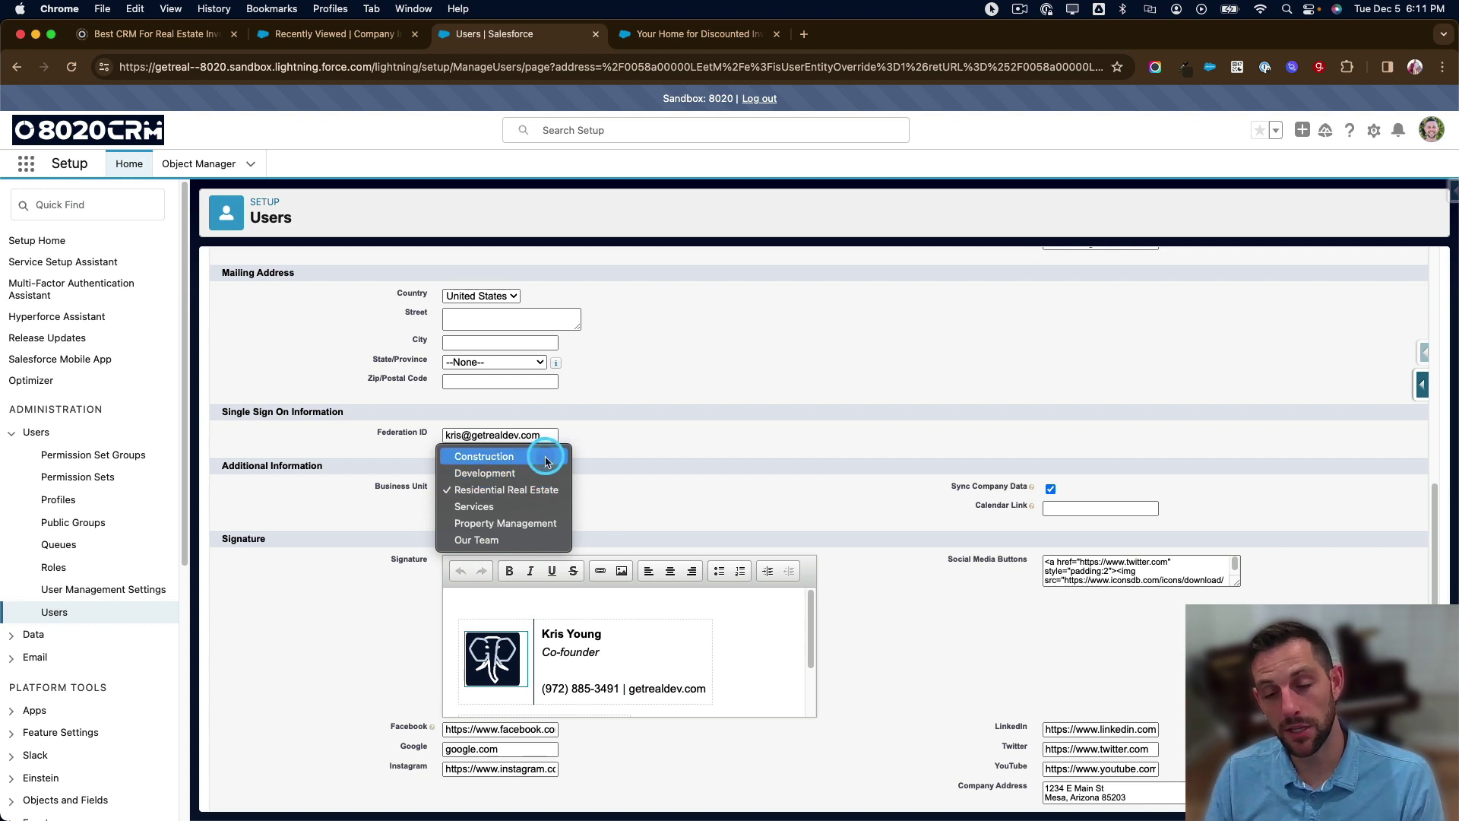
{"action": "left_click", "coordinate": [635, 494]}
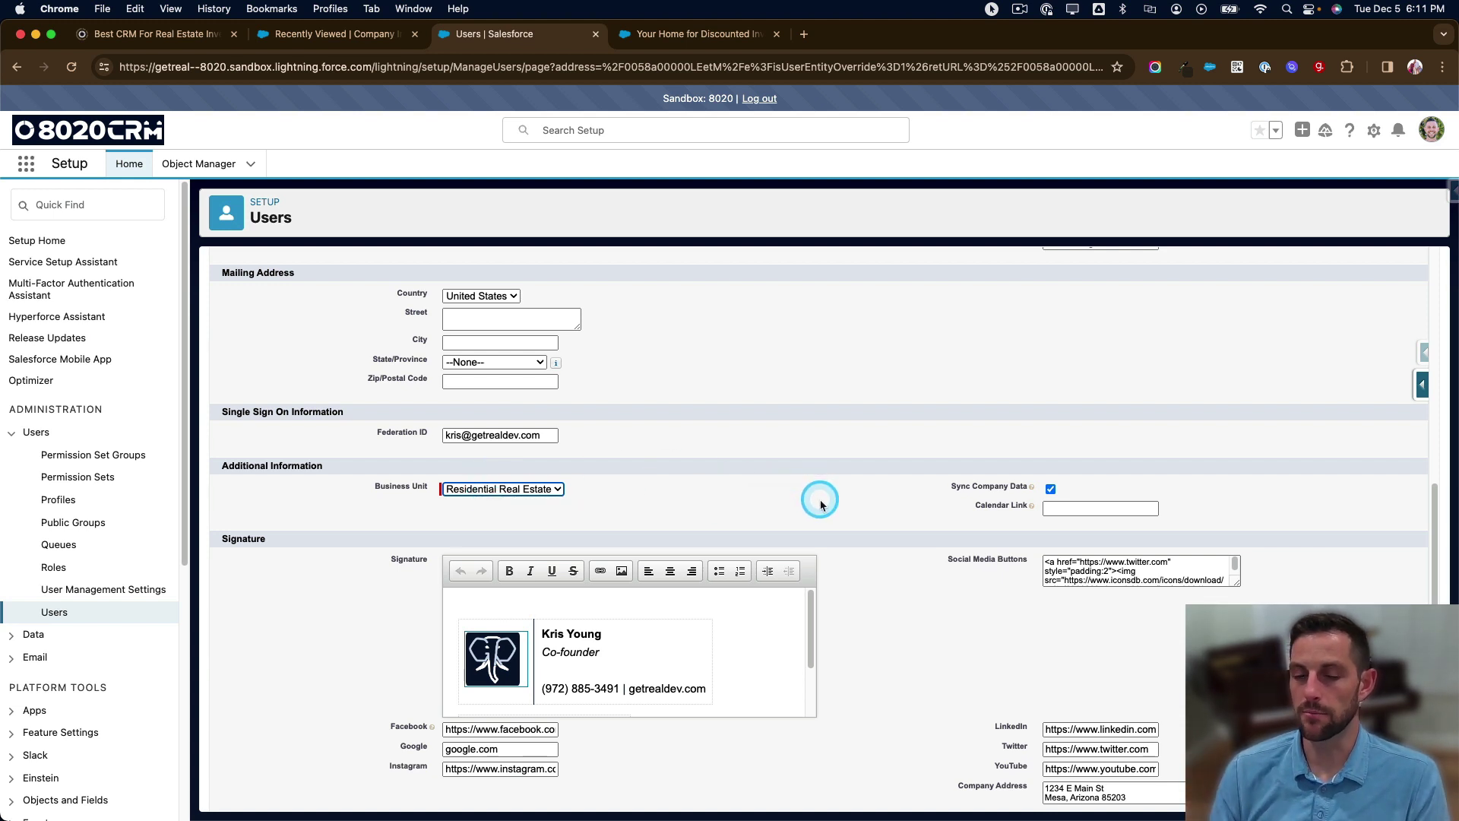
Examine the Sync Company Data option and the user's Signature, Marketing, SMS, Locale and Approver settings
{"action": "scroll", "coordinate": [836, 499], "scroll_direction": "down", "scroll_amount": 2}
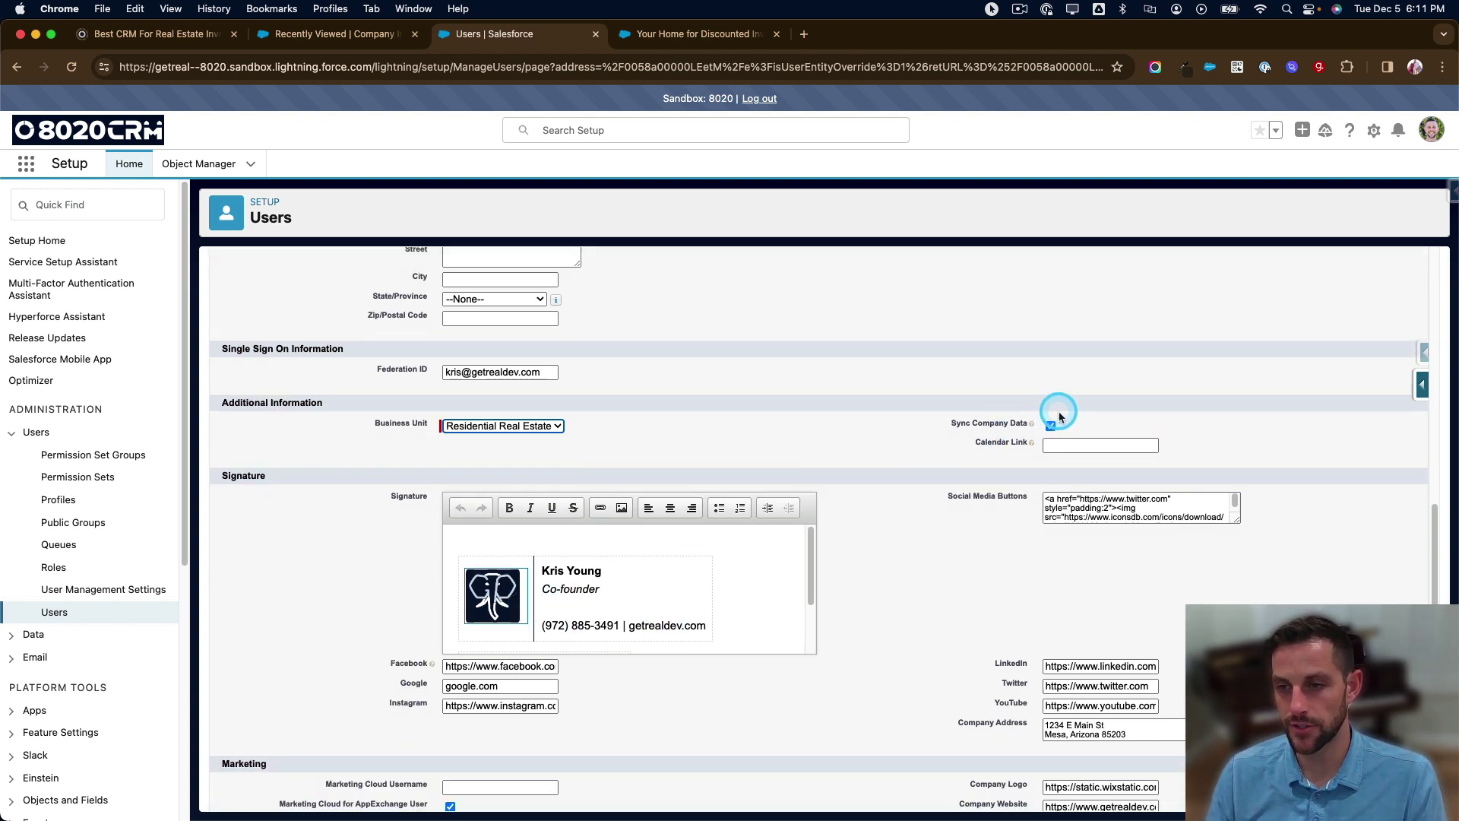
{"action": "scroll", "coordinate": [1076, 605], "scroll_direction": "down", "scroll_amount": 3}
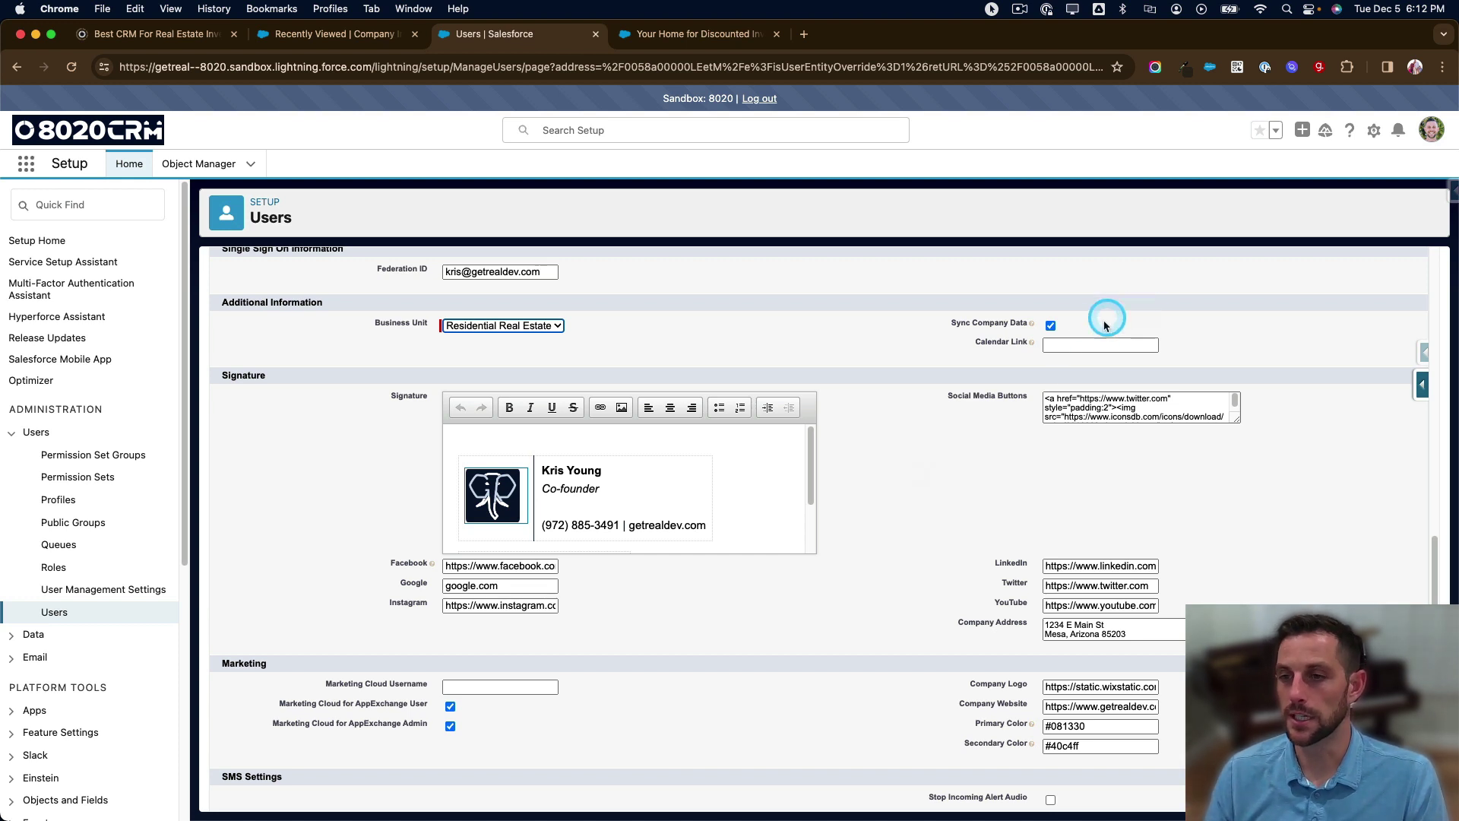
{"action": "scroll", "coordinate": [830, 519], "scroll_direction": "down", "scroll_amount": 5}
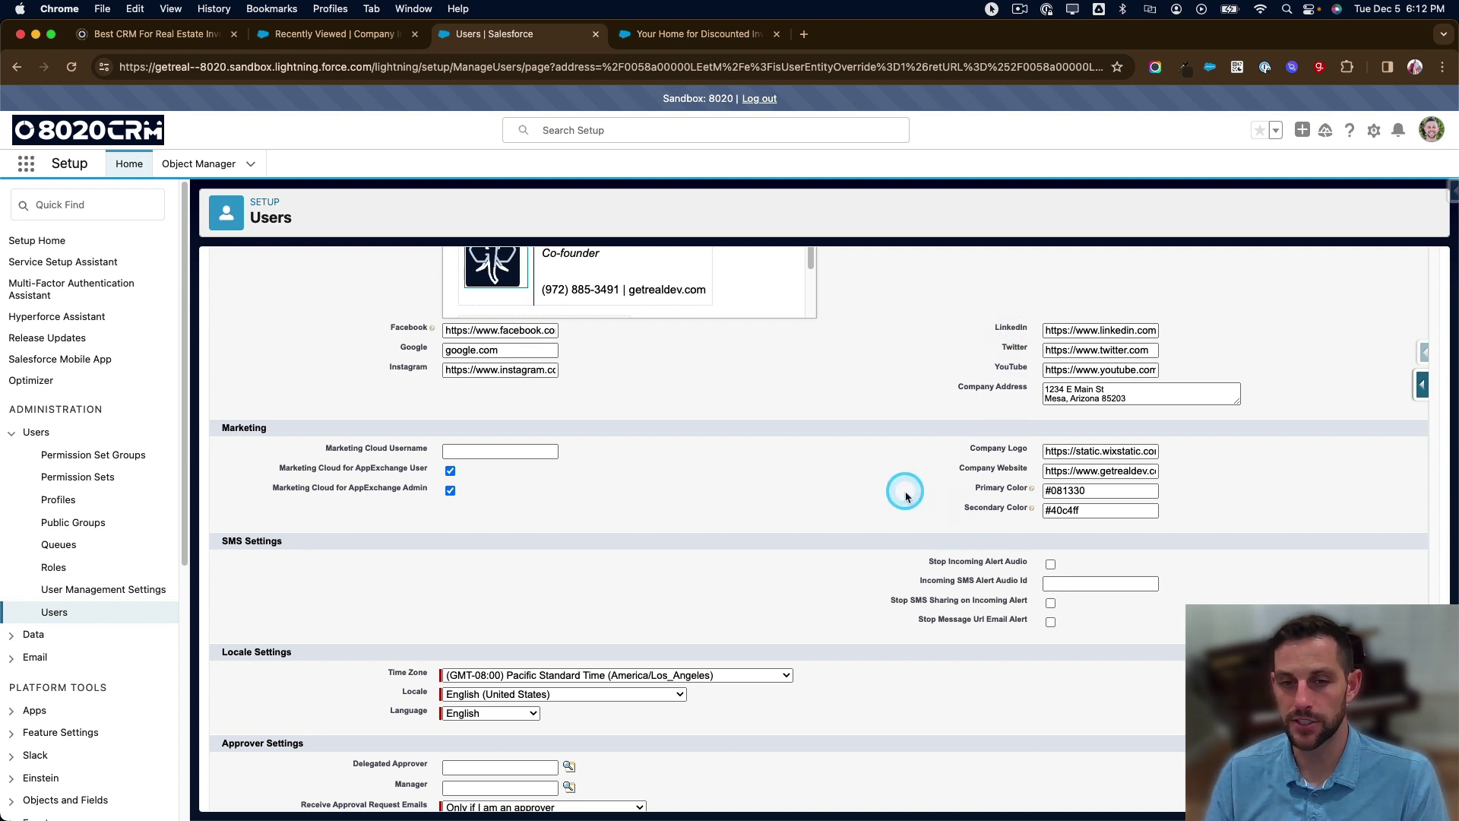
{"action": "scroll", "coordinate": [904, 493], "scroll_direction": "down", "scroll_amount": 3}
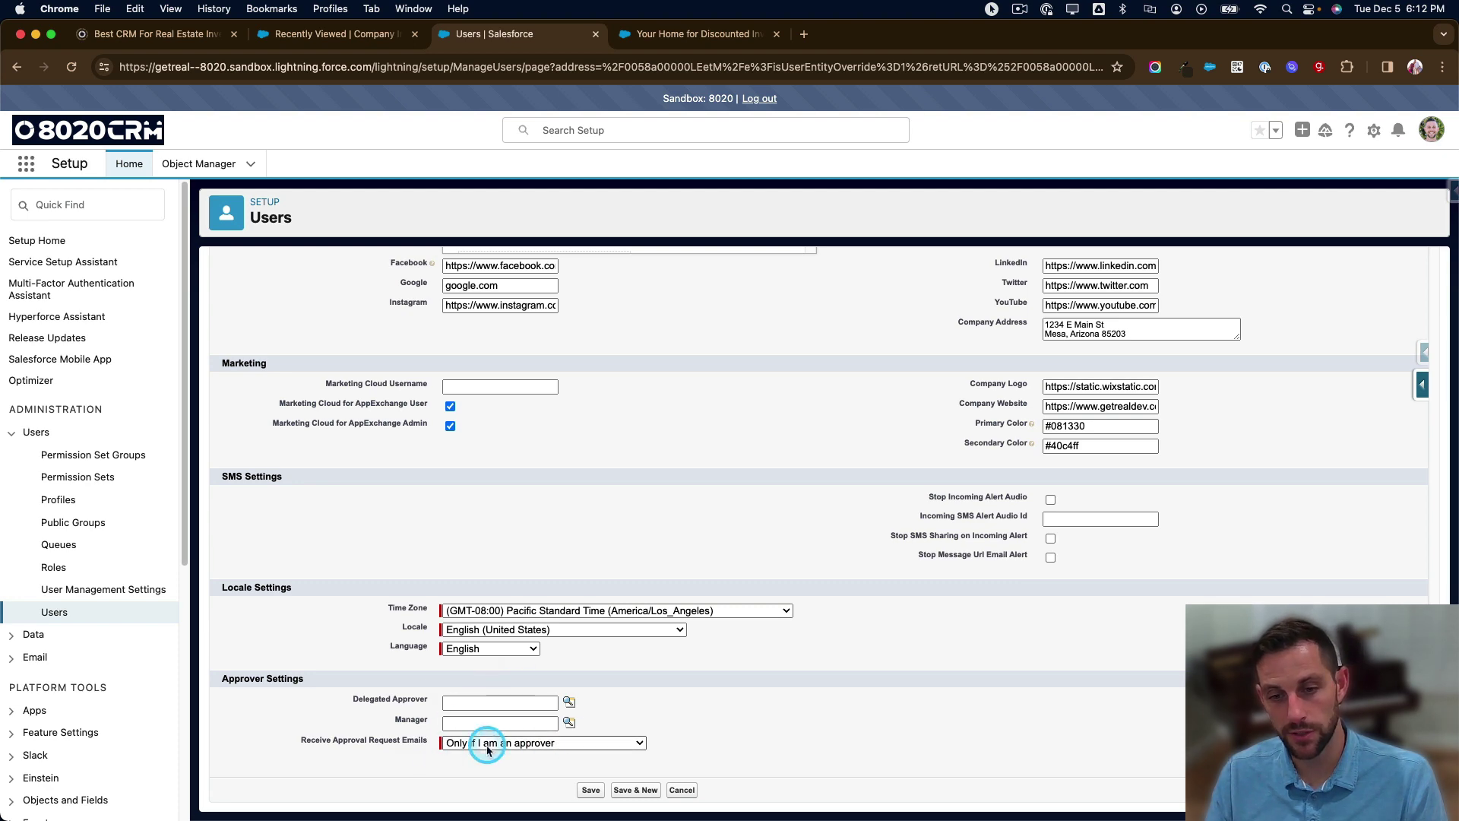
Cancel editing the user and return to the user's detail page
{"action": "scroll", "coordinate": [684, 719], "scroll_direction": "up", "scroll_amount": 10}
{"action": "scroll", "coordinate": [684, 719], "scroll_direction": "up", "scroll_amount": 10}
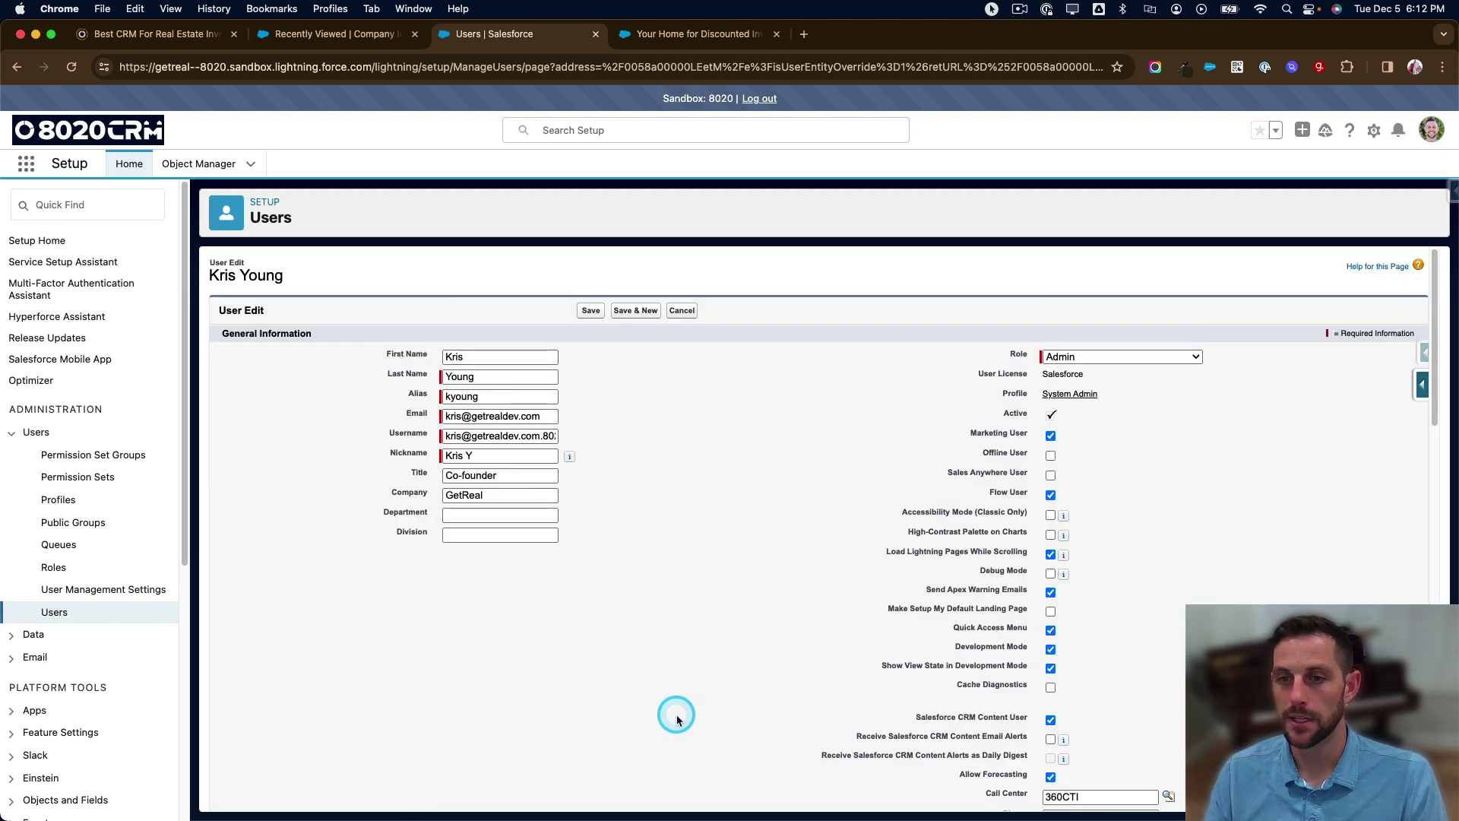
{"action": "left_click", "coordinate": [683, 310]}
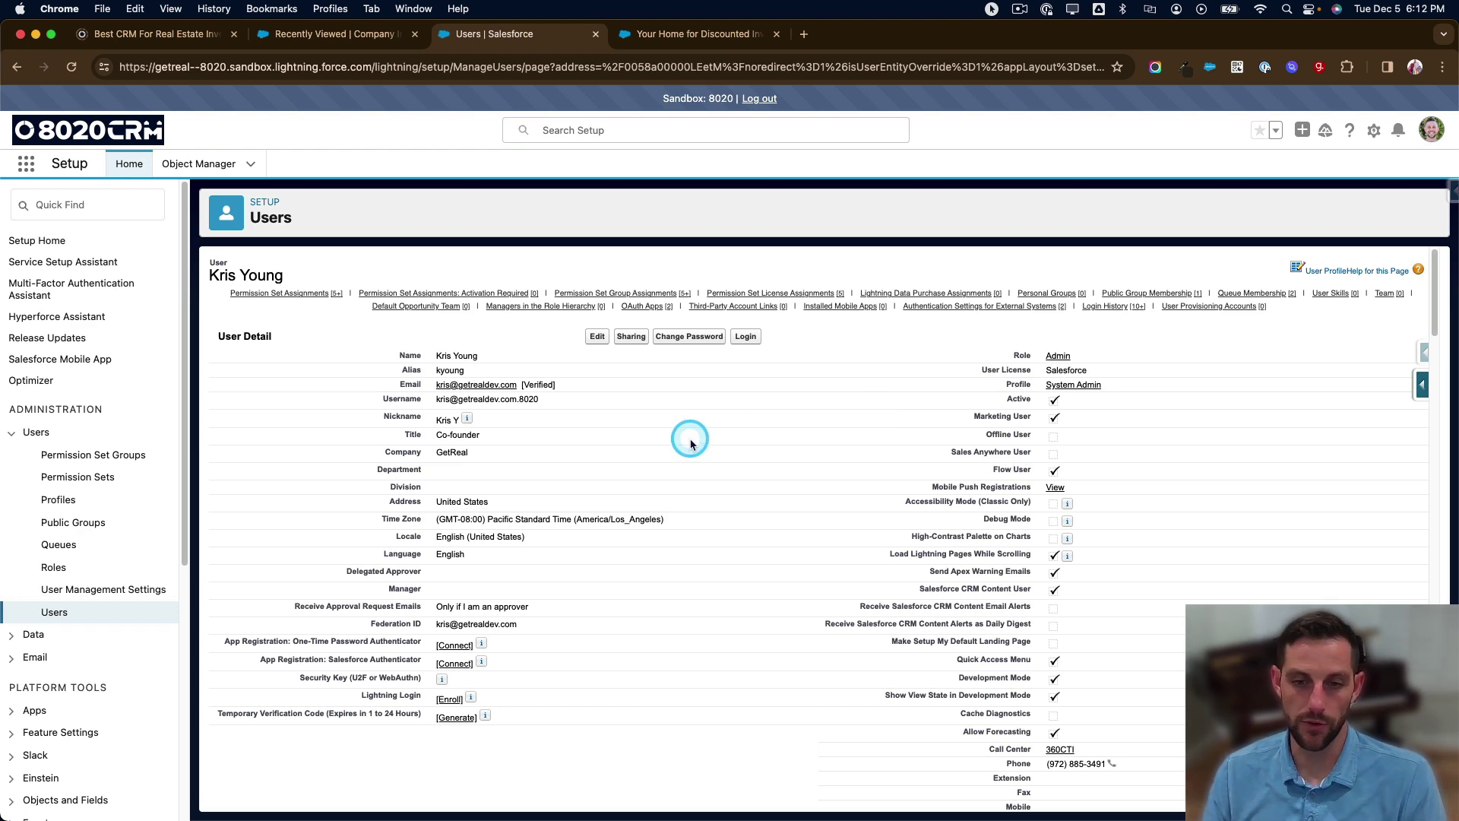
Look over the user's detail page and preview the Default Opportunity Team related list
{"action": "scroll", "coordinate": [690, 448], "scroll_direction": "down", "scroll_amount": 3}
{"action": "scroll", "coordinate": [836, 410], "scroll_direction": "up", "scroll_amount": 3}
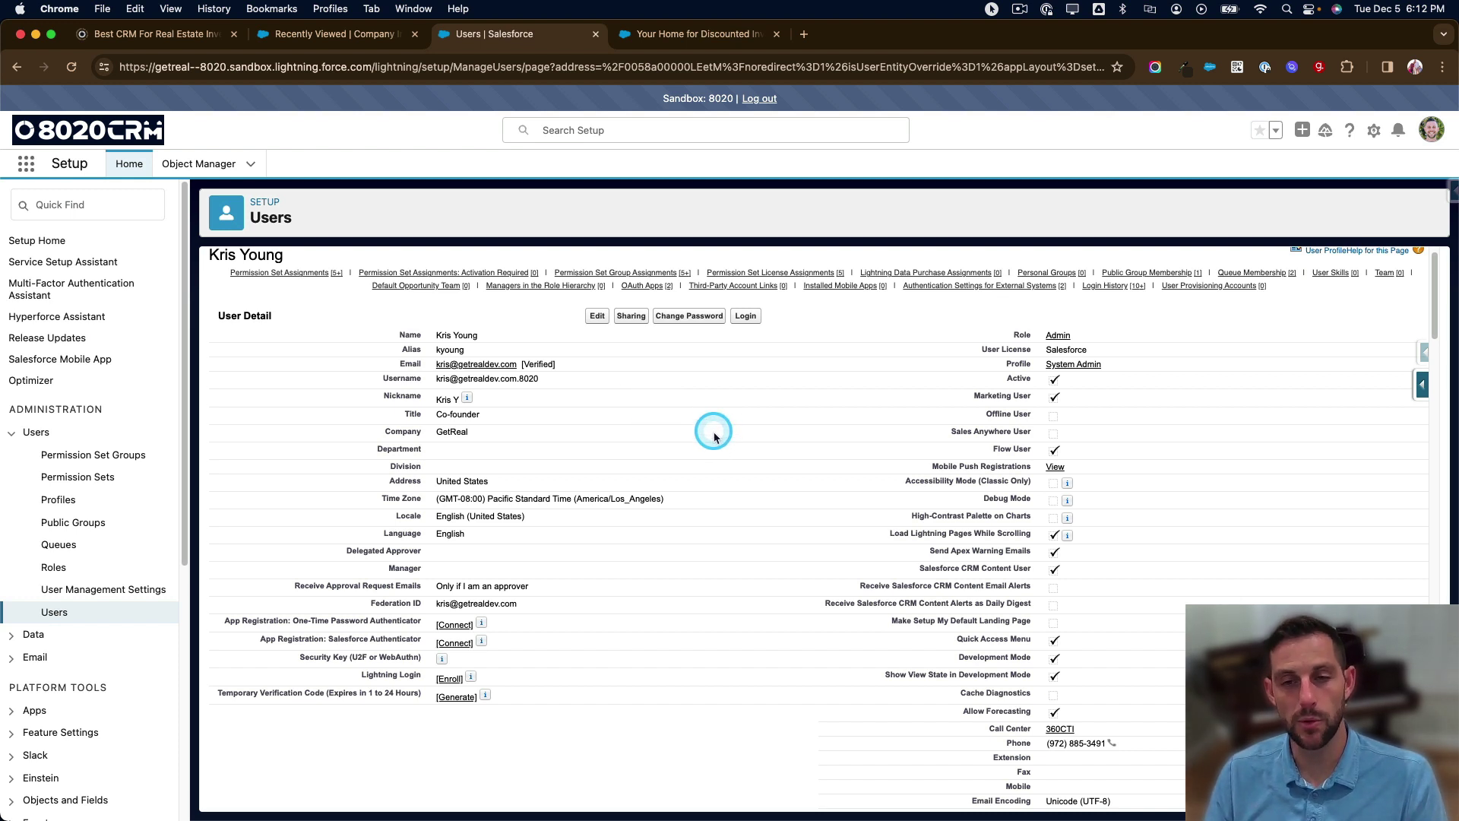
{"action": "mouse_move", "coordinate": [422, 292]}
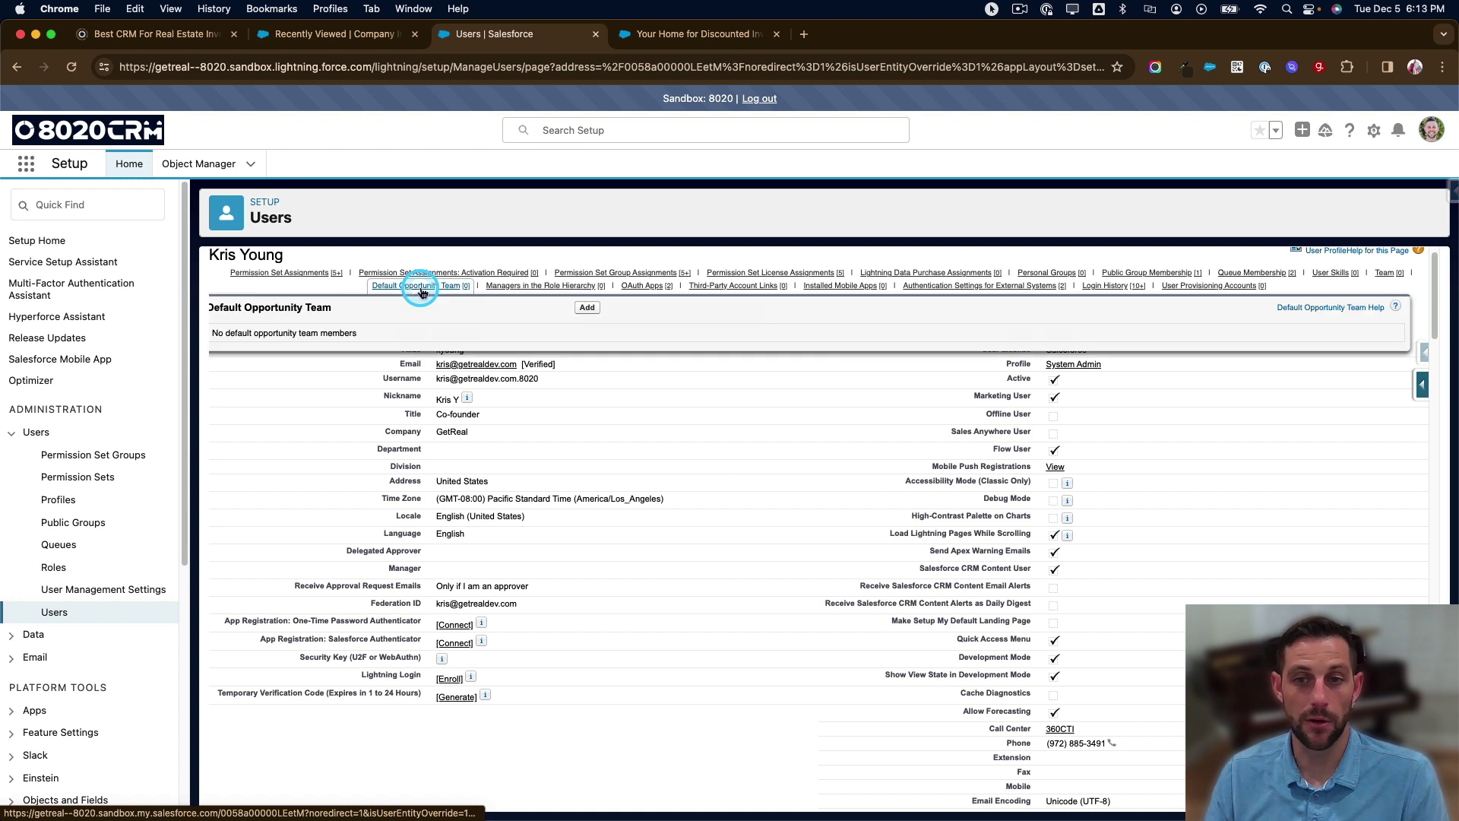